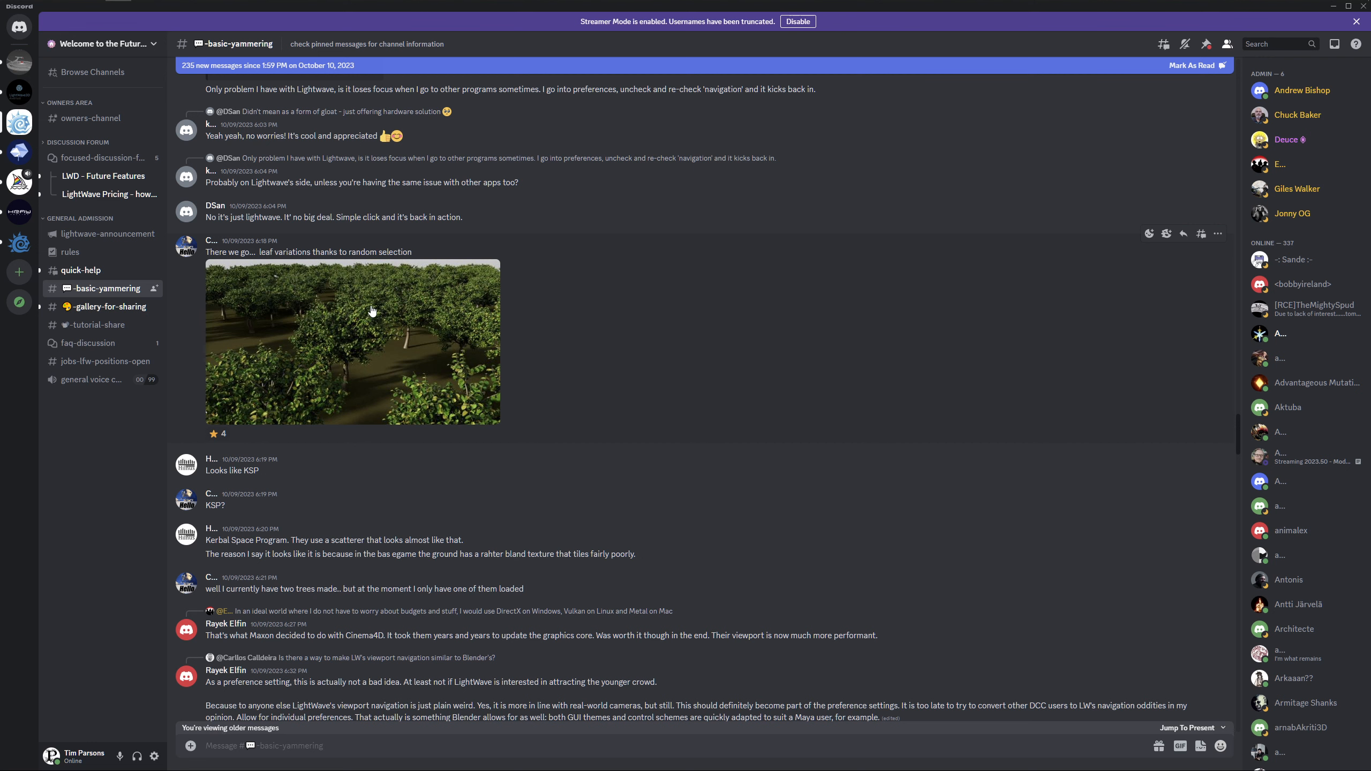
- Examine the leaf variations post with its tree render in the basic-yammering channel, along with the messages around it
scroll(535, 392, down, 1)
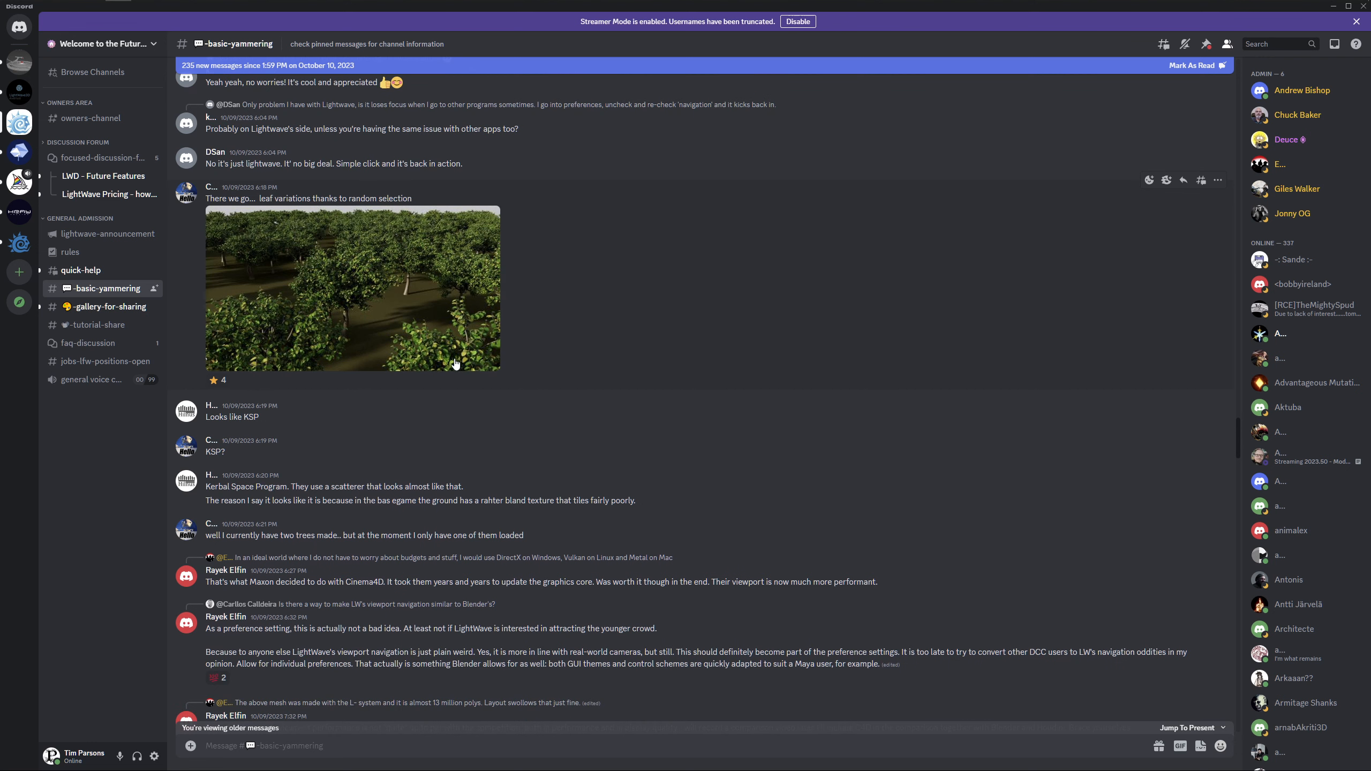
scroll(521, 345, up, 1)
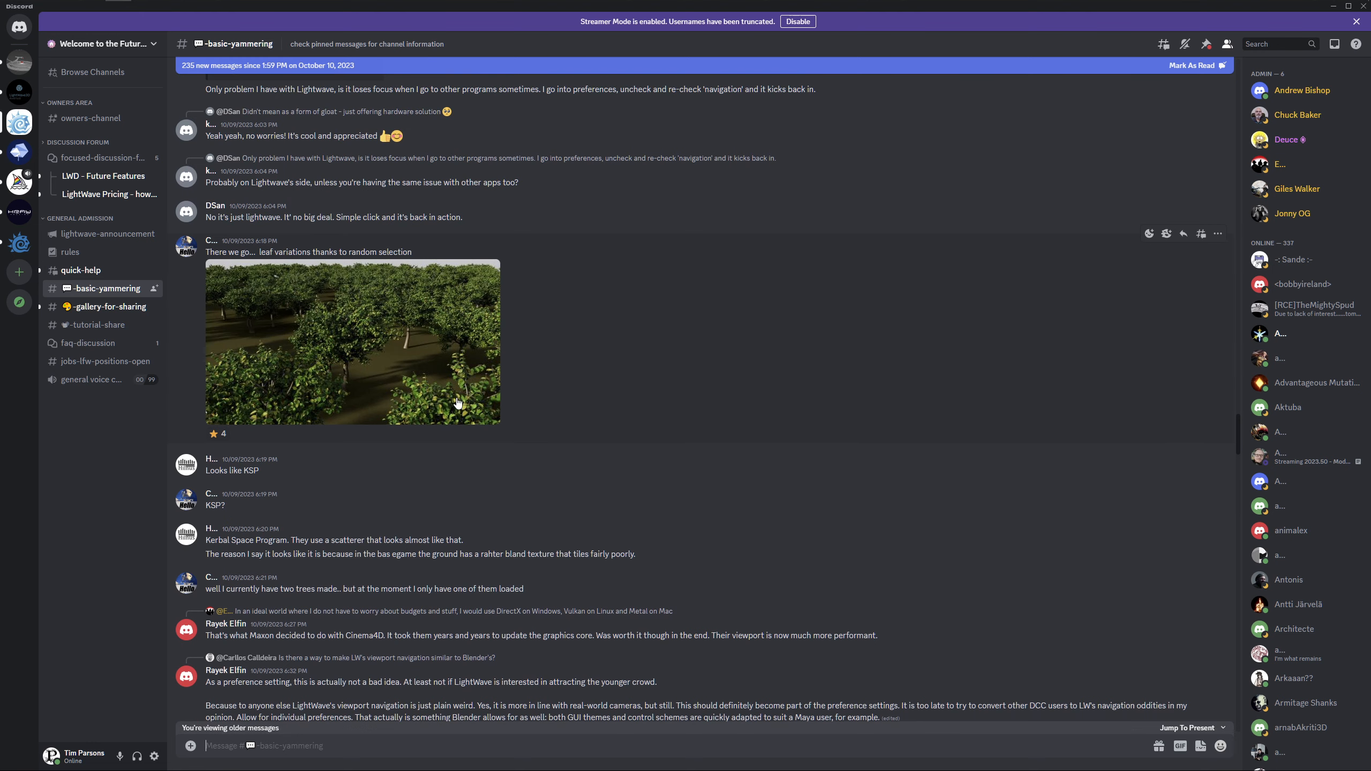
scroll(540, 400, down, 3)
scroll(563, 328, down, 3)
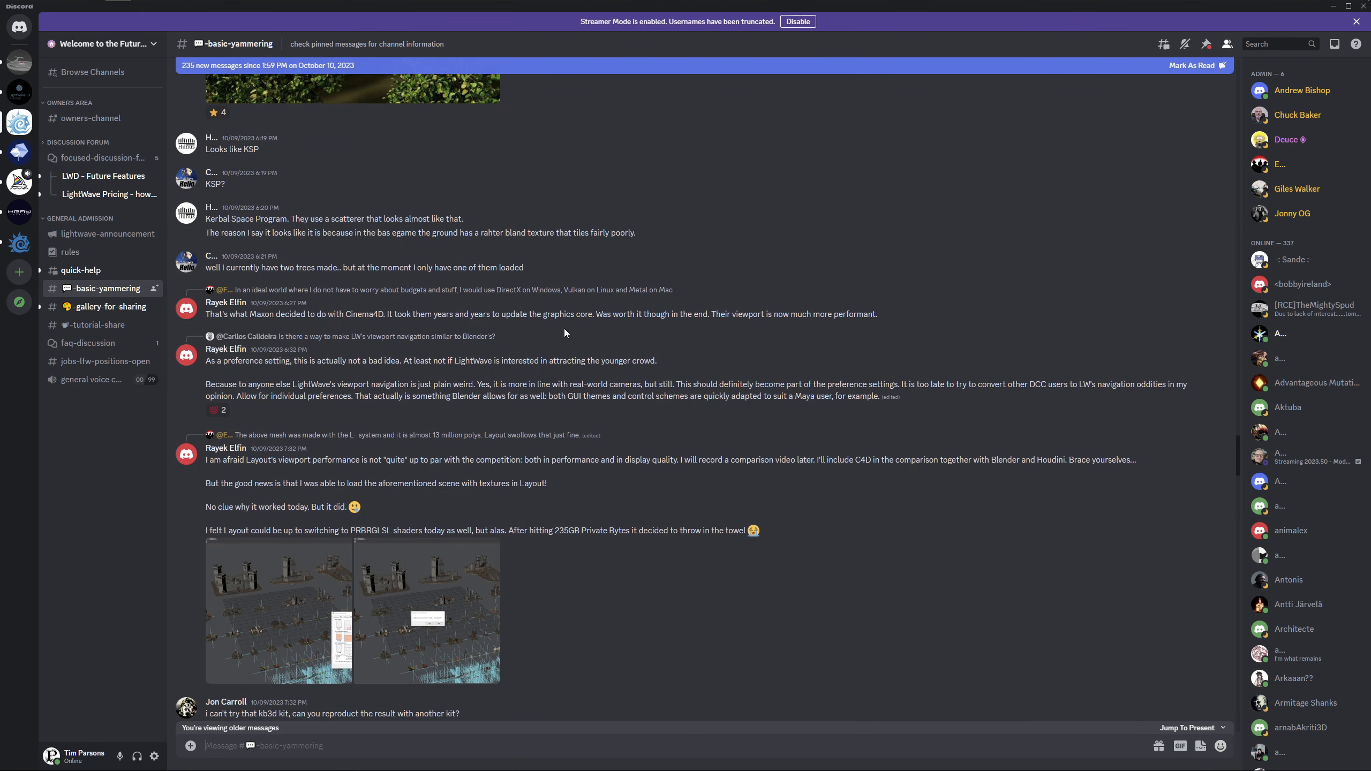
scroll(564, 327, up, 5)
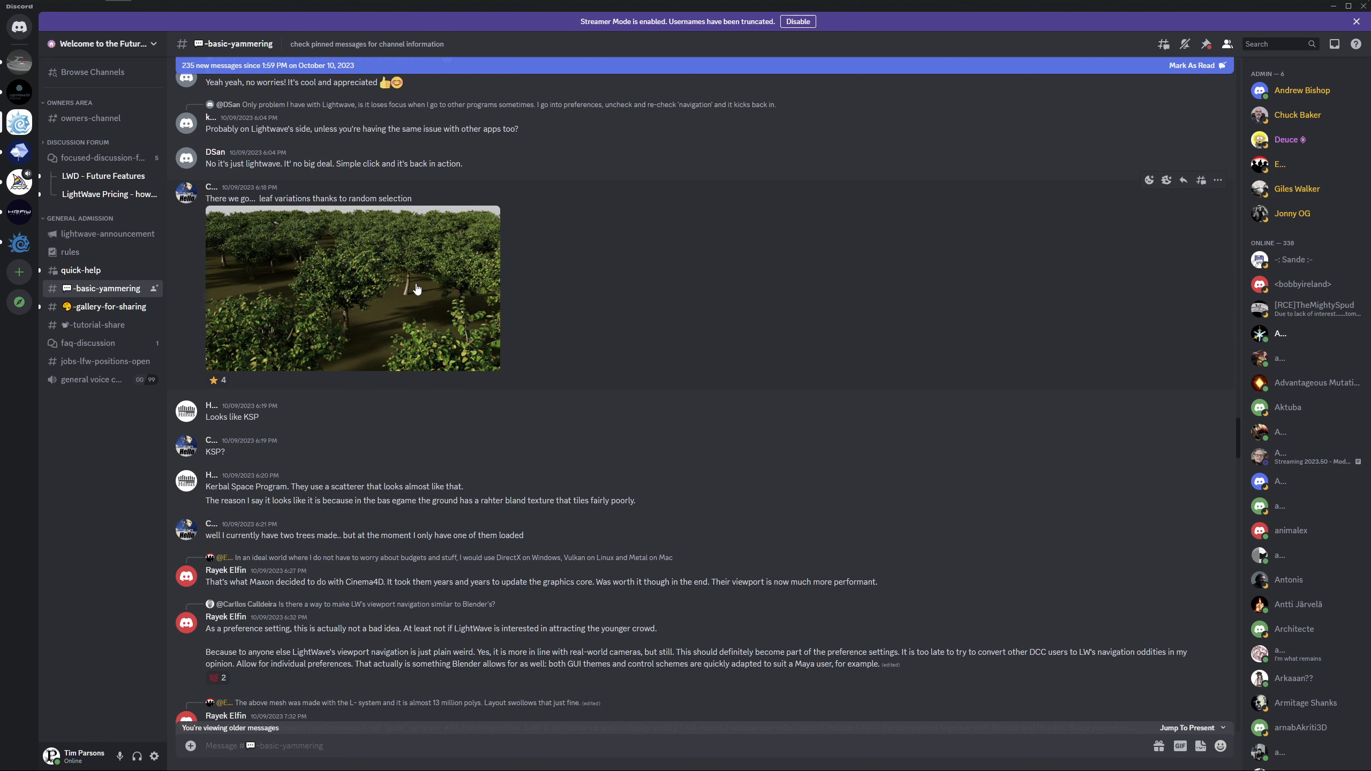
scroll(409, 268, up, 2)
scroll(426, 324, down, 3)
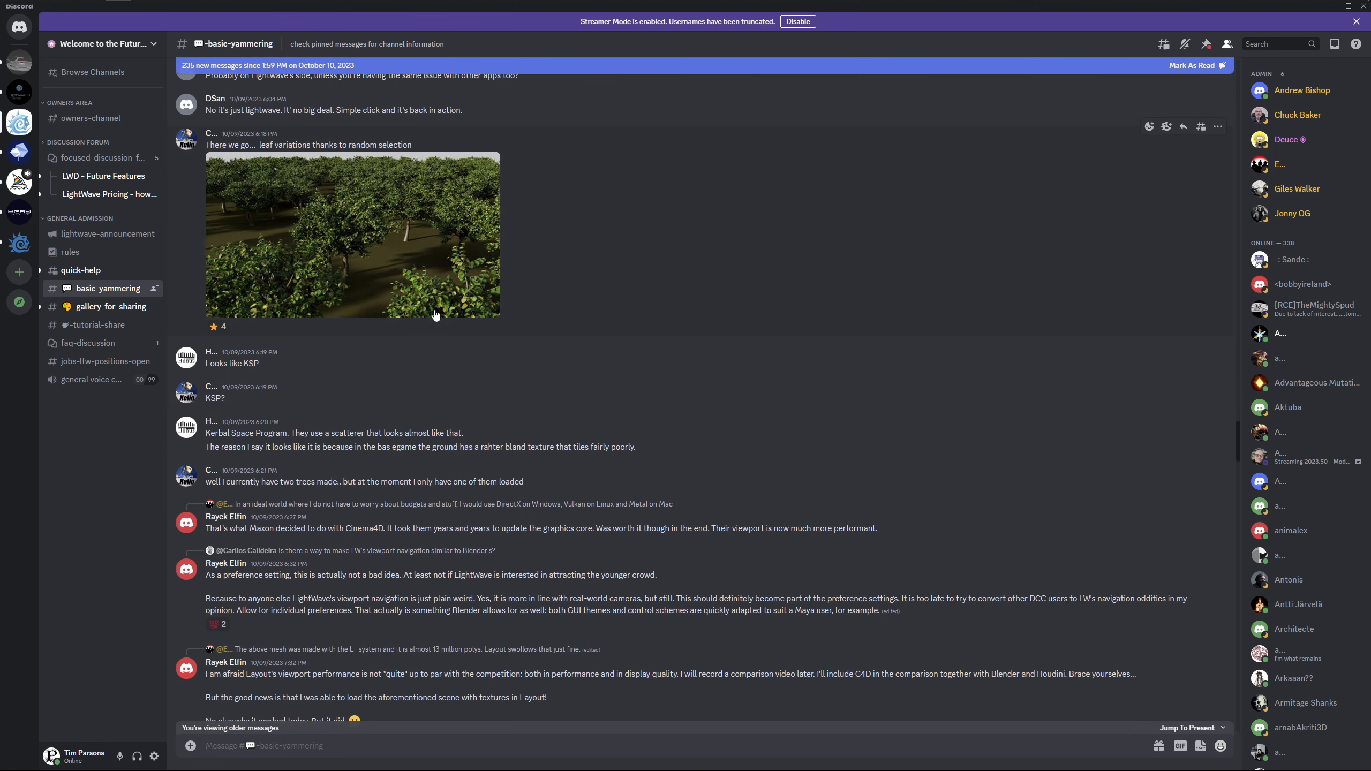
scroll(435, 307, up, 2)
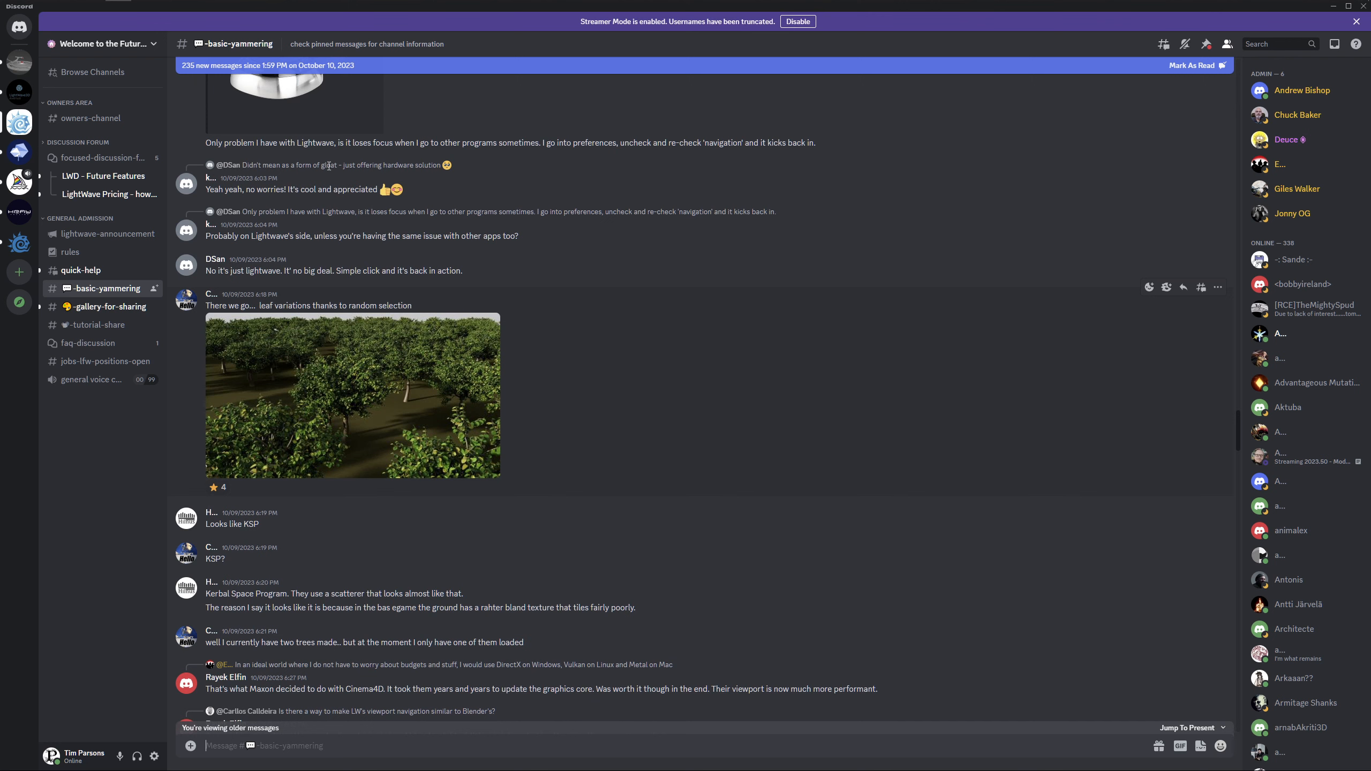
- Switch to LightWave Layout and select the Ferns surface of the LargeFerns object
mouse_move(293, 2)
click(197, 10)
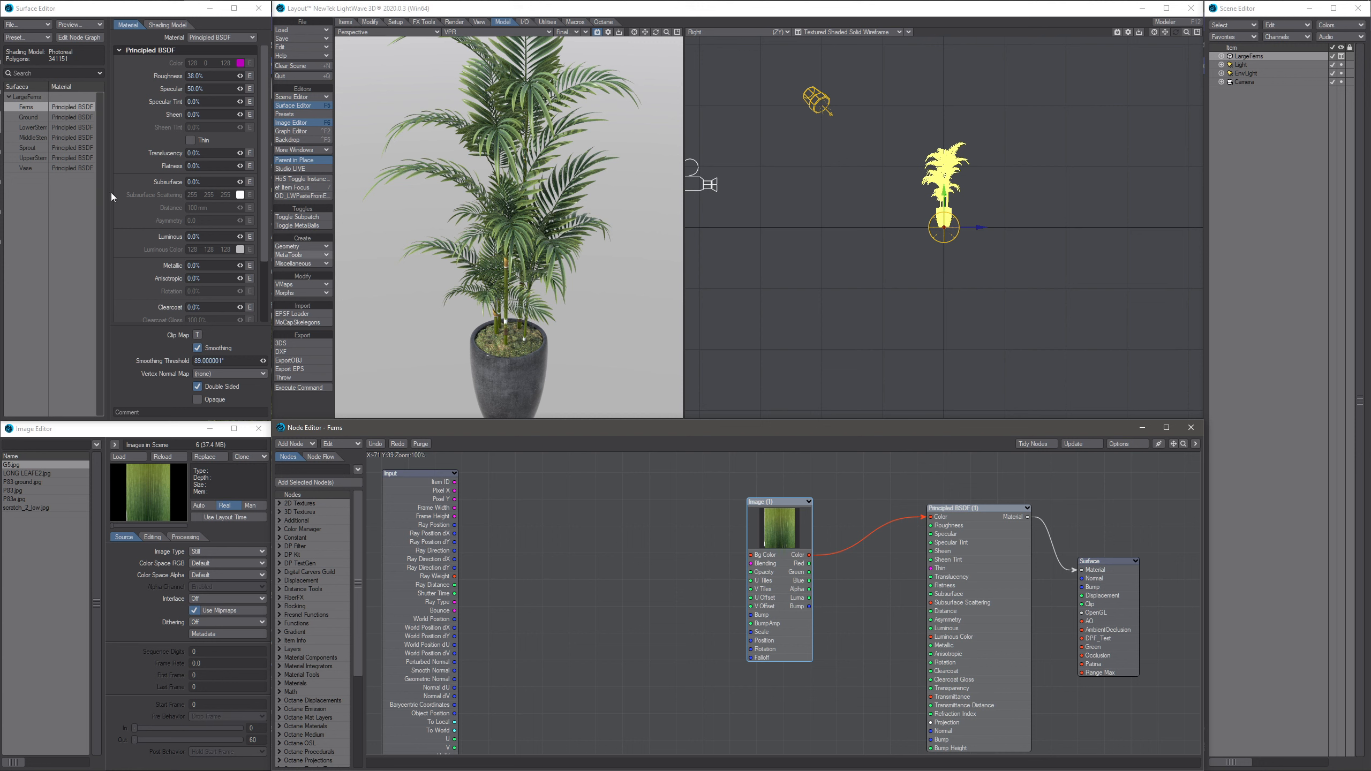
click(24, 109)
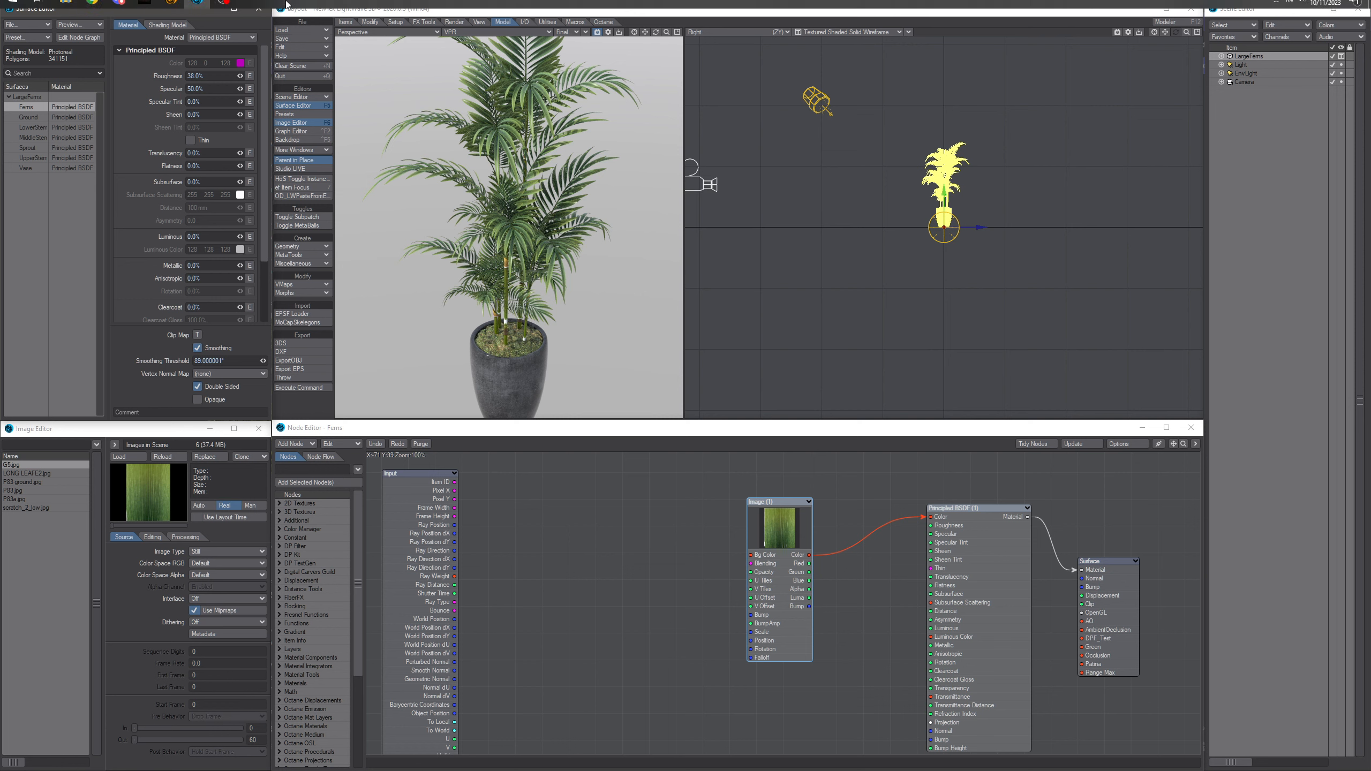
- Switch to LightWave Modeler, select all polygons using the Ferns surface, and examine the selected leaf geometry
click(170, 11)
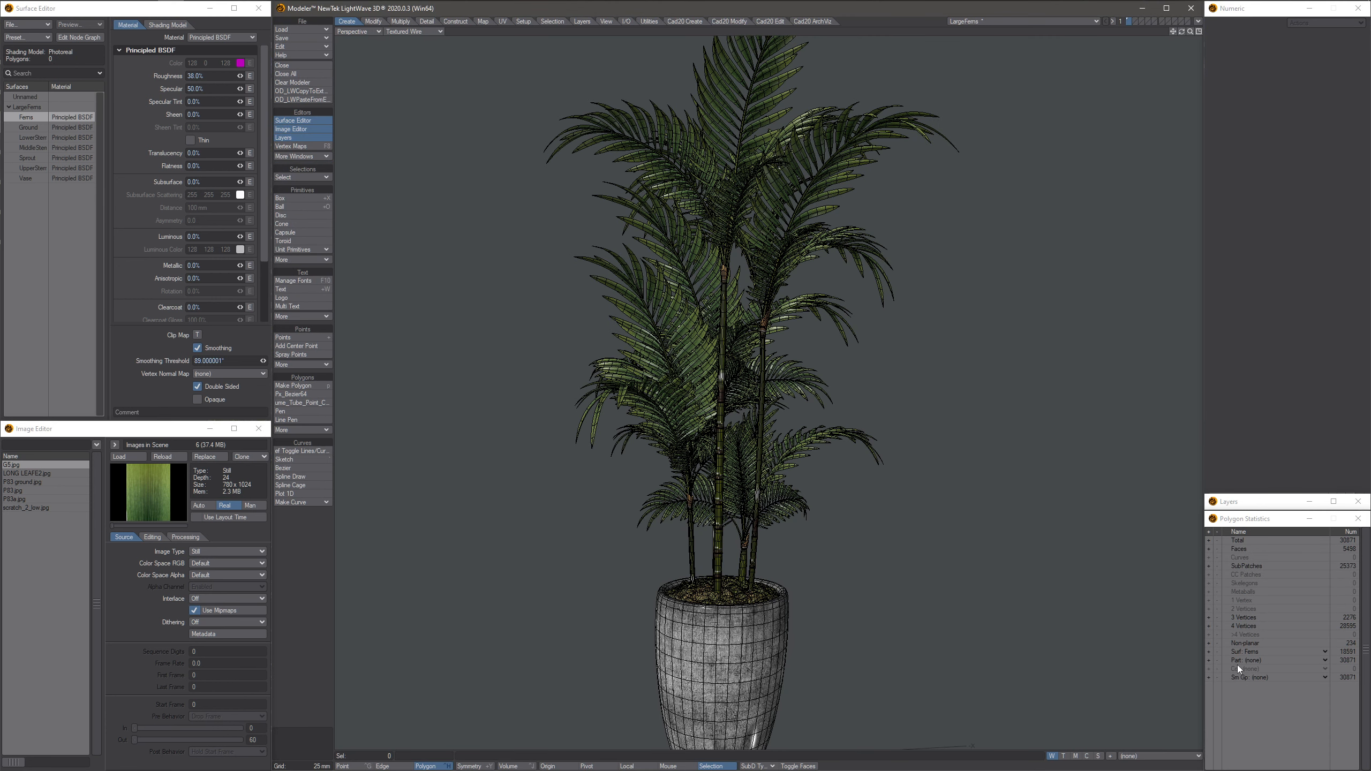
click(1205, 651)
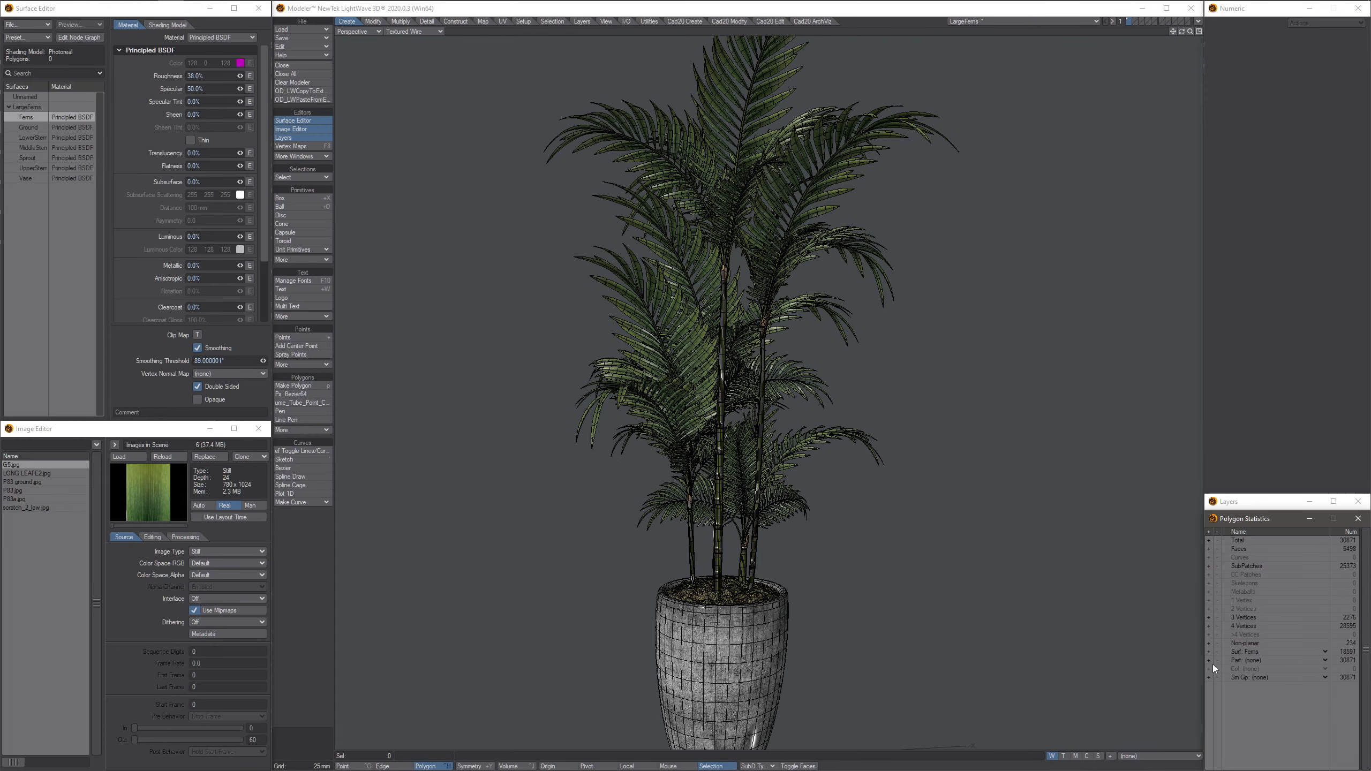
click(1209, 652)
alt+drag(753, 503, 800, 414)
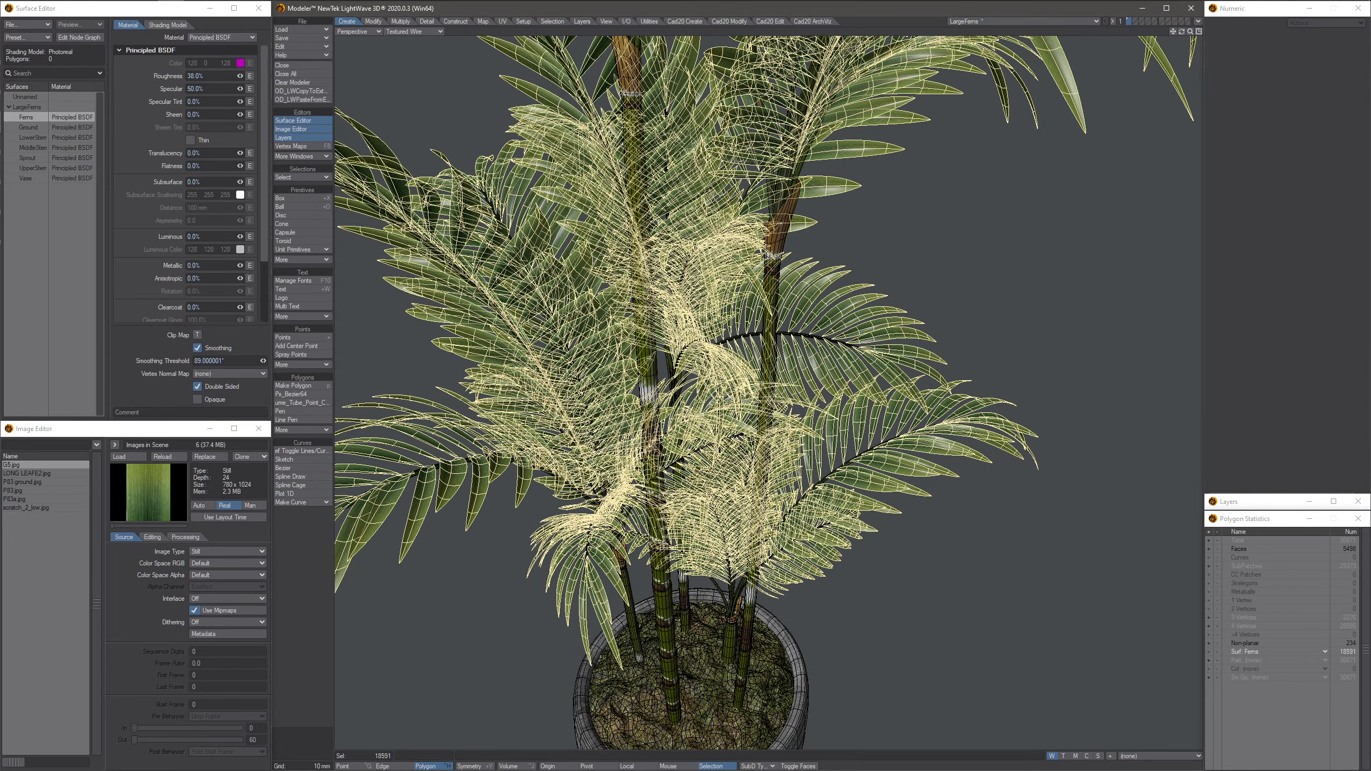
mouse_move(842, 458)
ctrl+alt+mouse_down()
mouse_move(844, 489)
mouse_move(869, 465)
mouse_move(905, 501)
mouse_move(832, 448)
ctrl+alt+mouse_up()
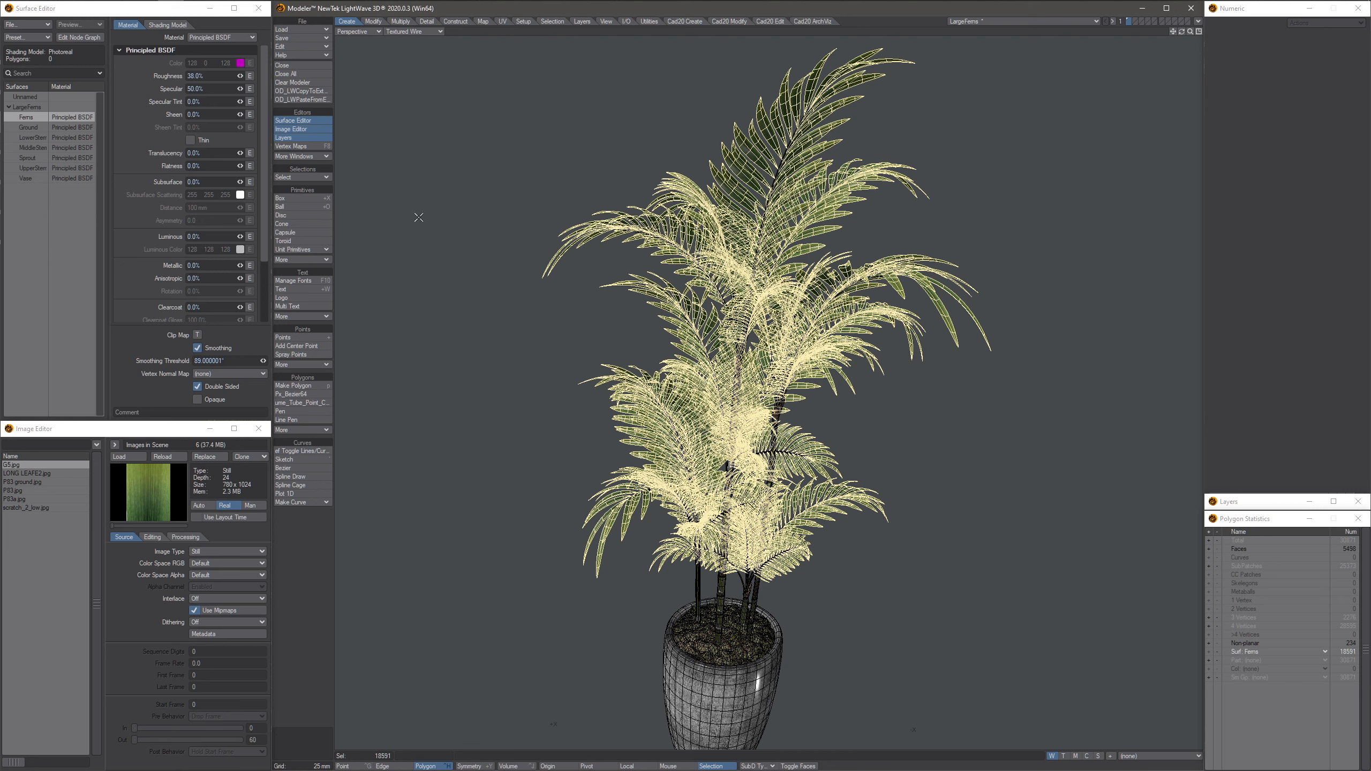
- Switch back to LightWave Layout and examine the potted plant's leaves in the rendered view, close up and from different angles
click(198, 10)
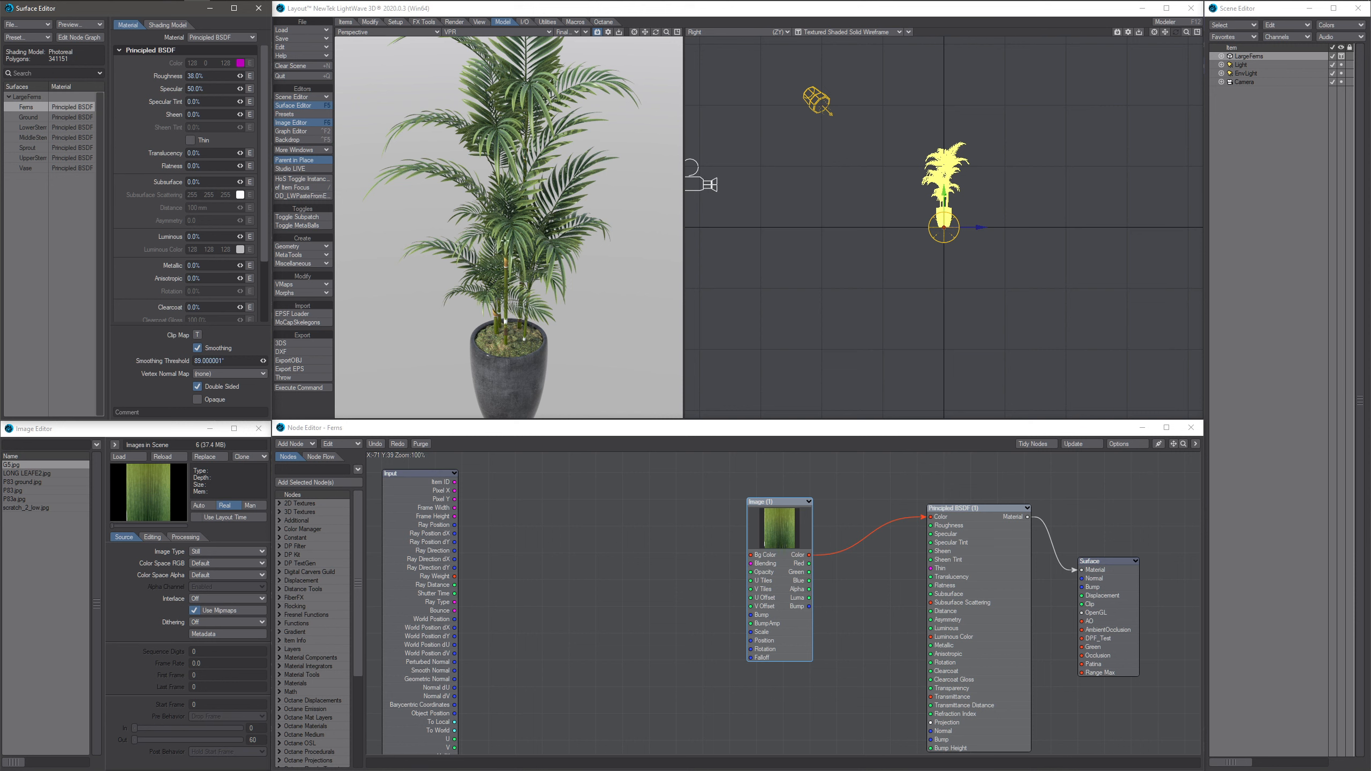
ctrl+alt+drag(498, 217, 545, 217)
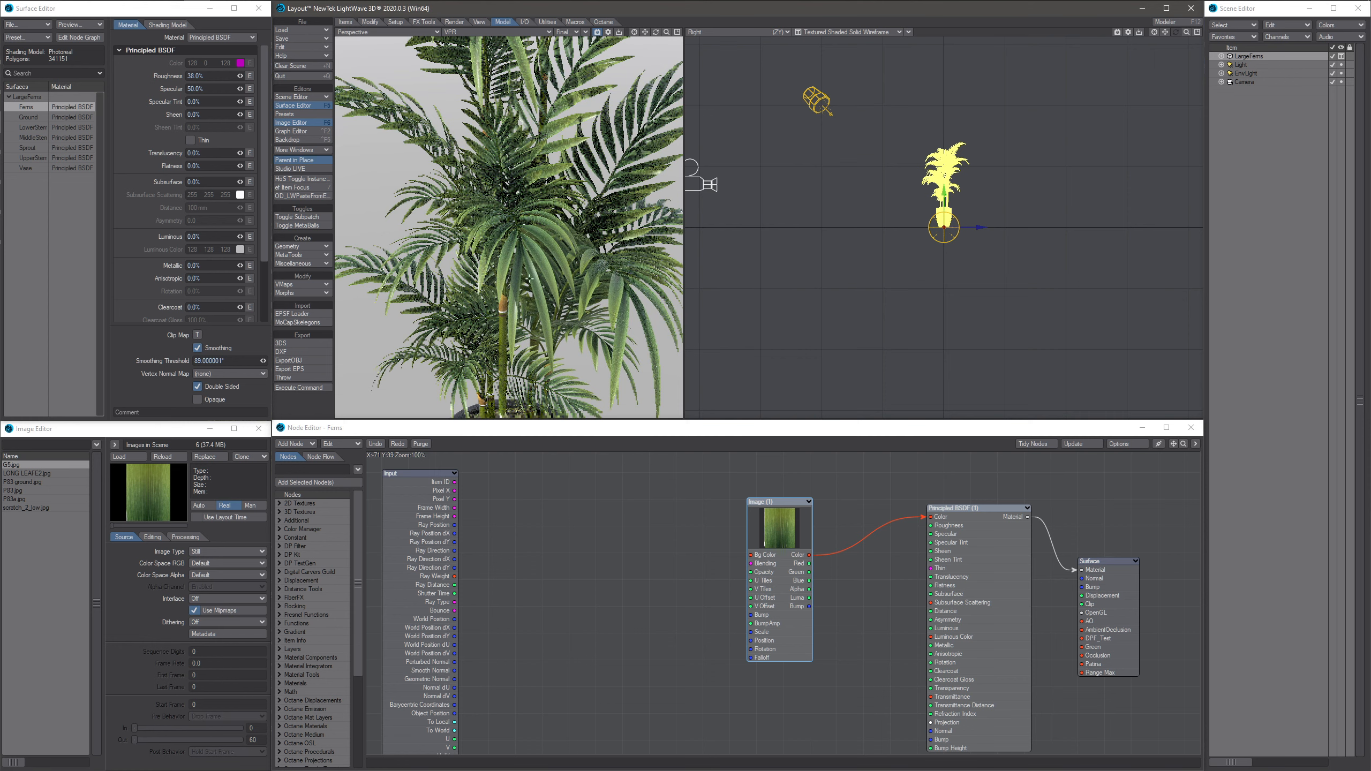
ctrl+alt+drag(532, 216, 504, 208)
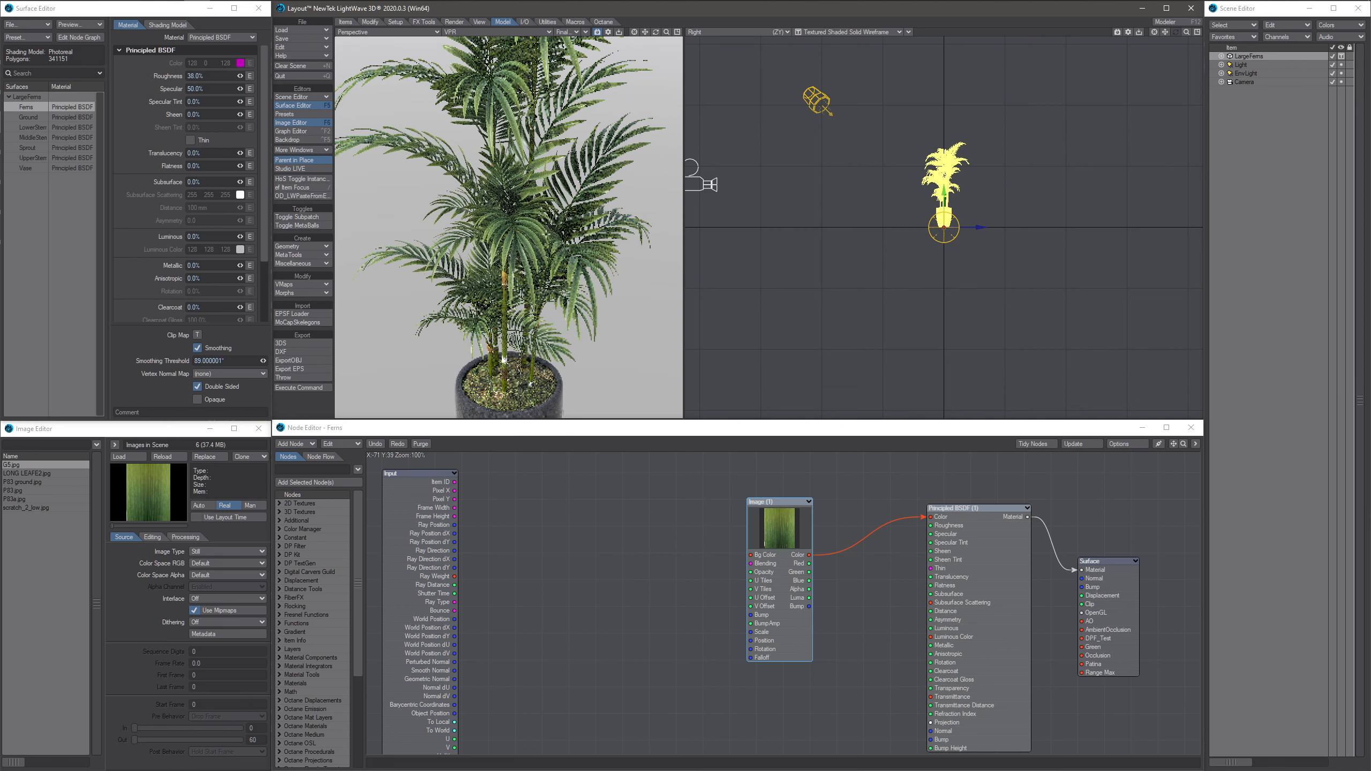
alt+drag(503, 207, 580, 222)
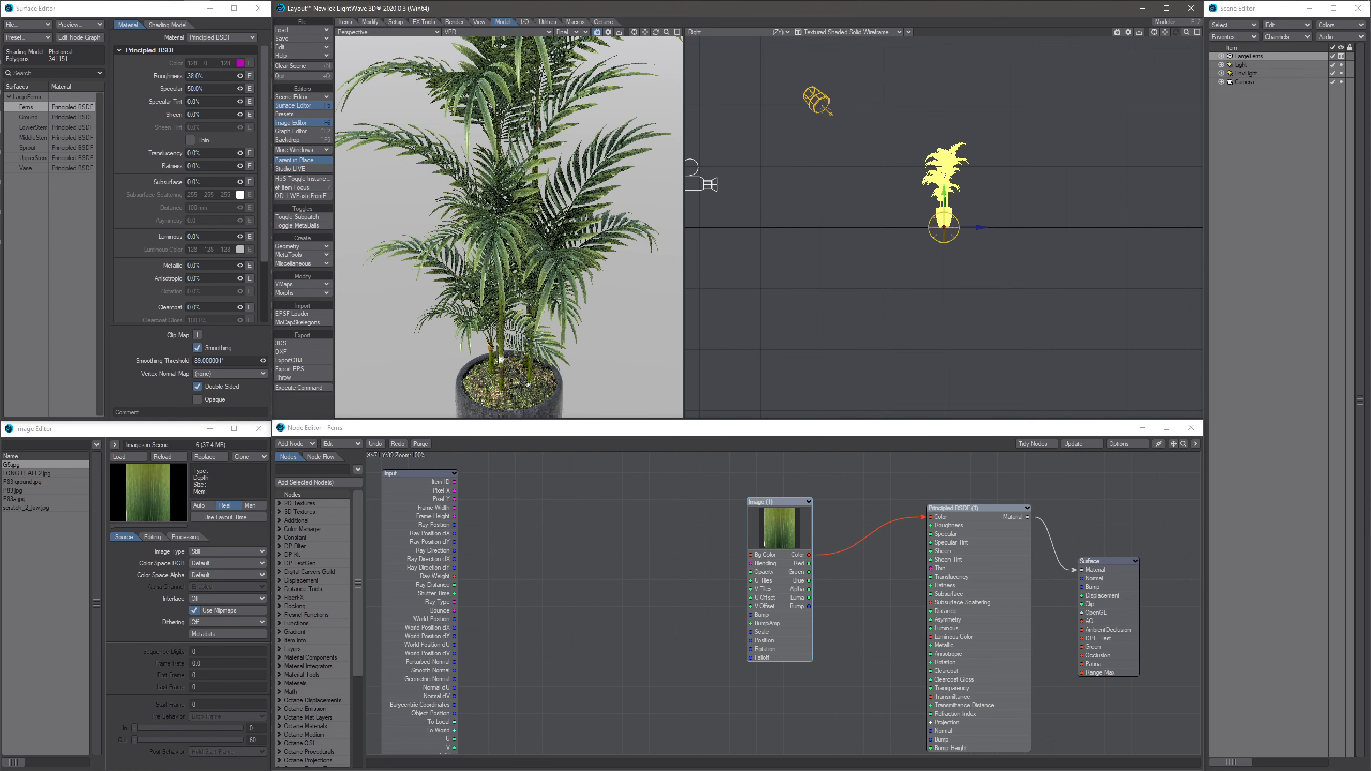
scroll(479, 192, up, 3)
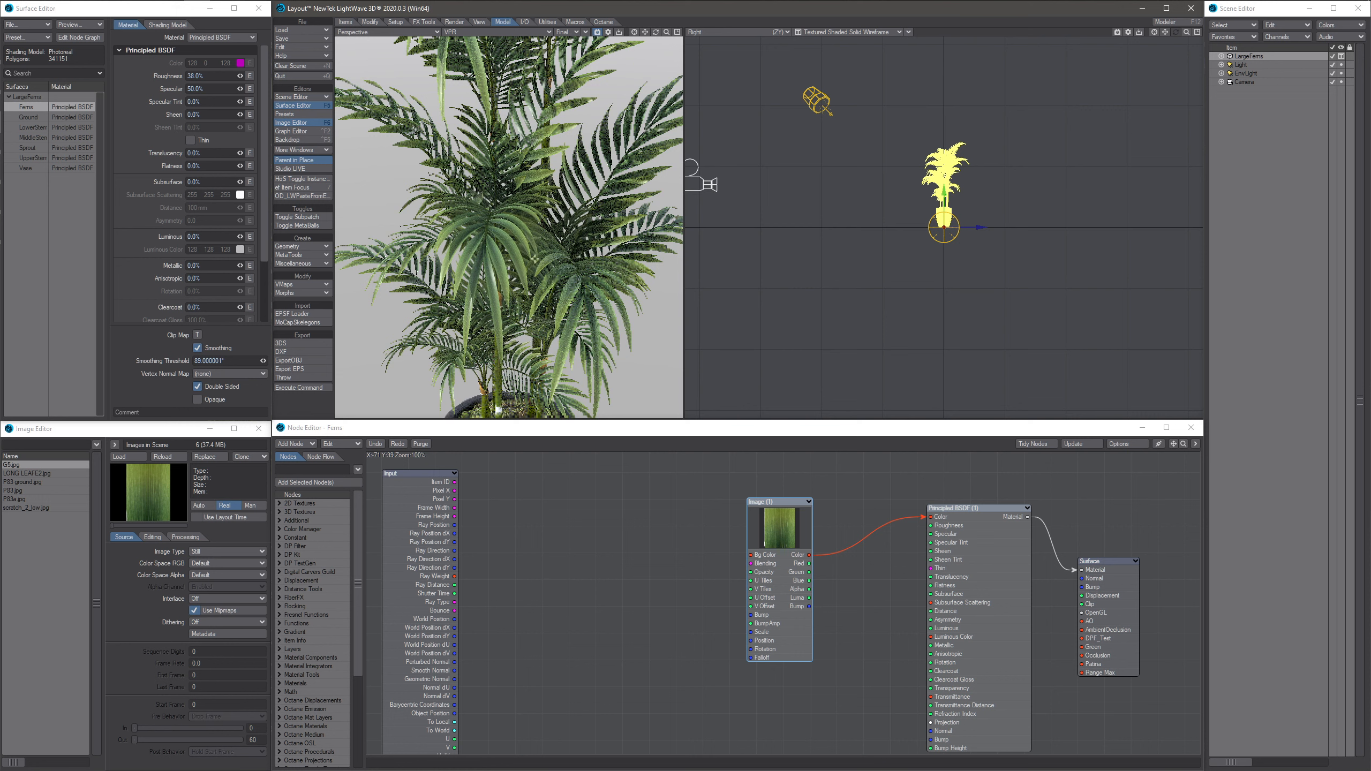
scroll(509, 227, down, 3)
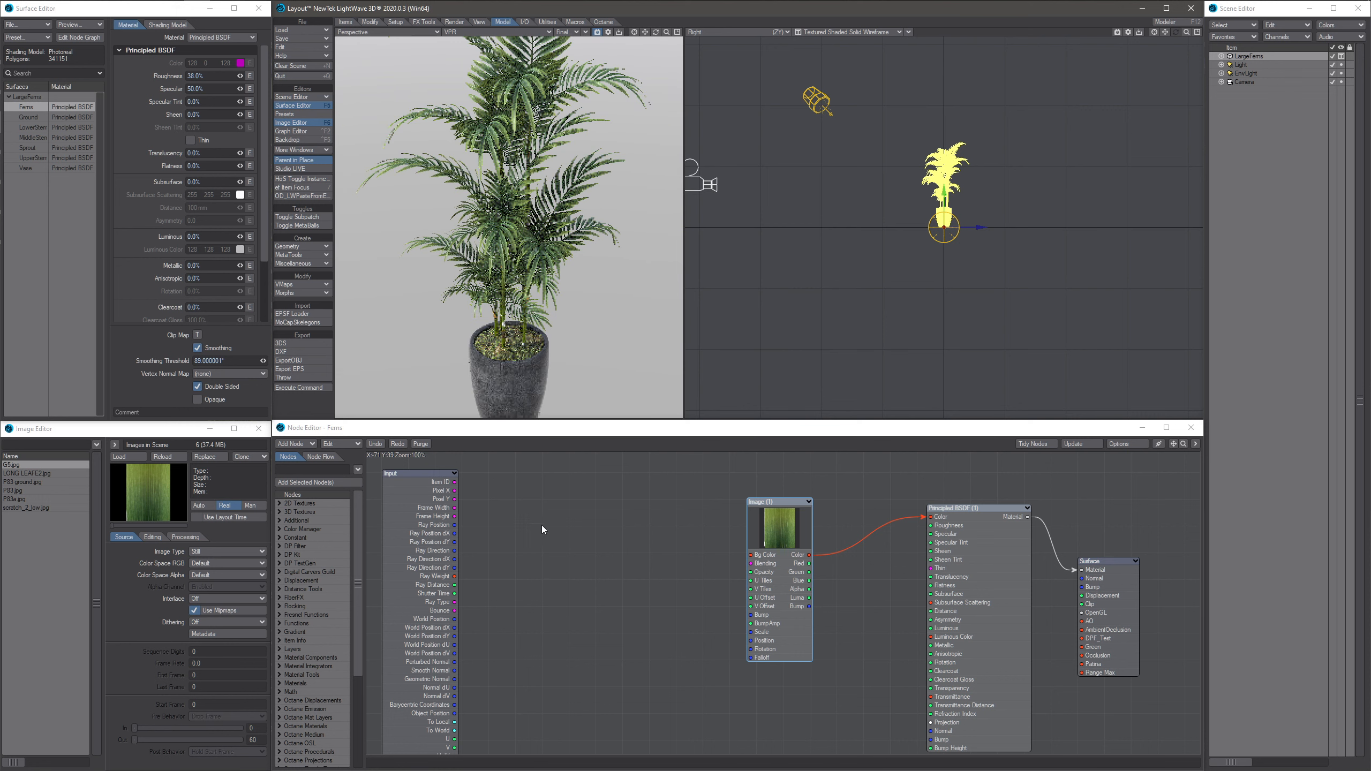
- Make room beside the Image node in the Ferns node graph and add a ColorTool node between it and the Principled BSDF node
drag(761, 612, 731, 563)
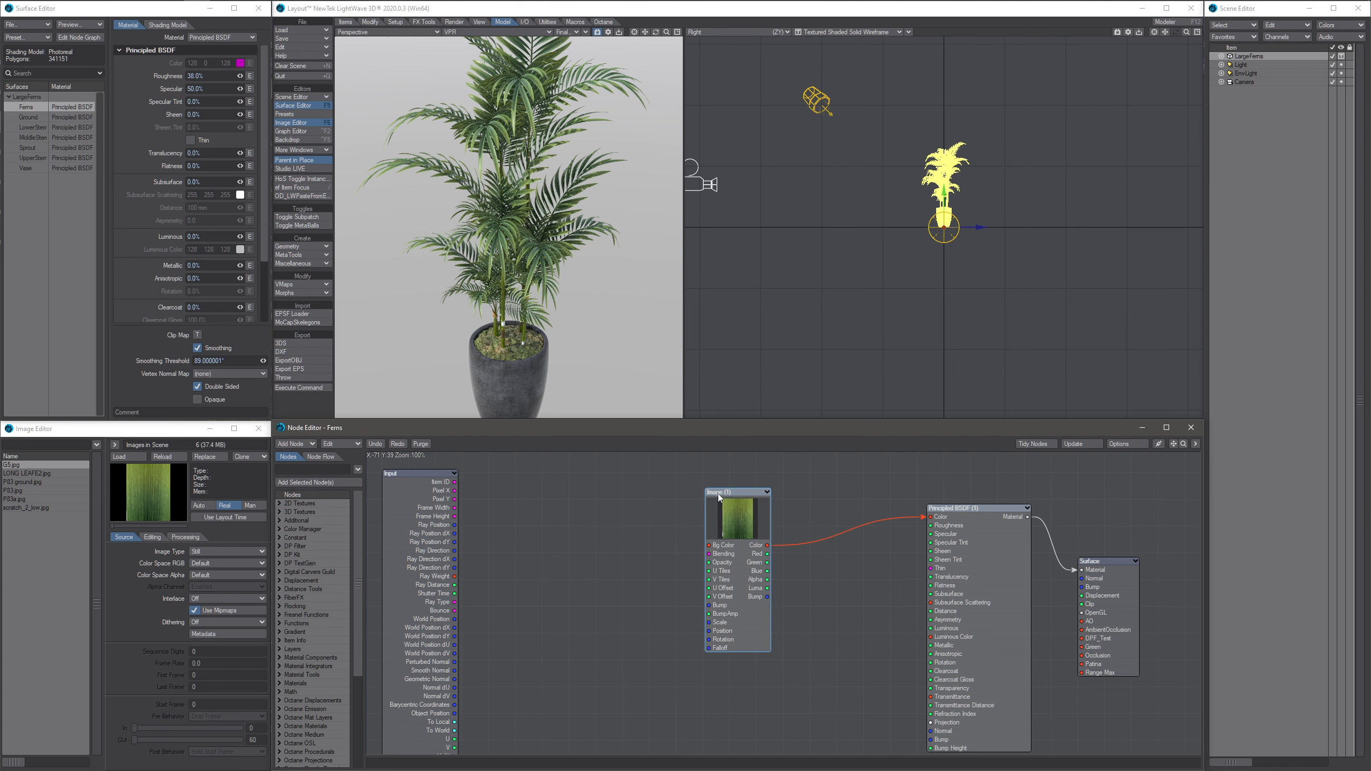
drag(718, 497, 721, 484)
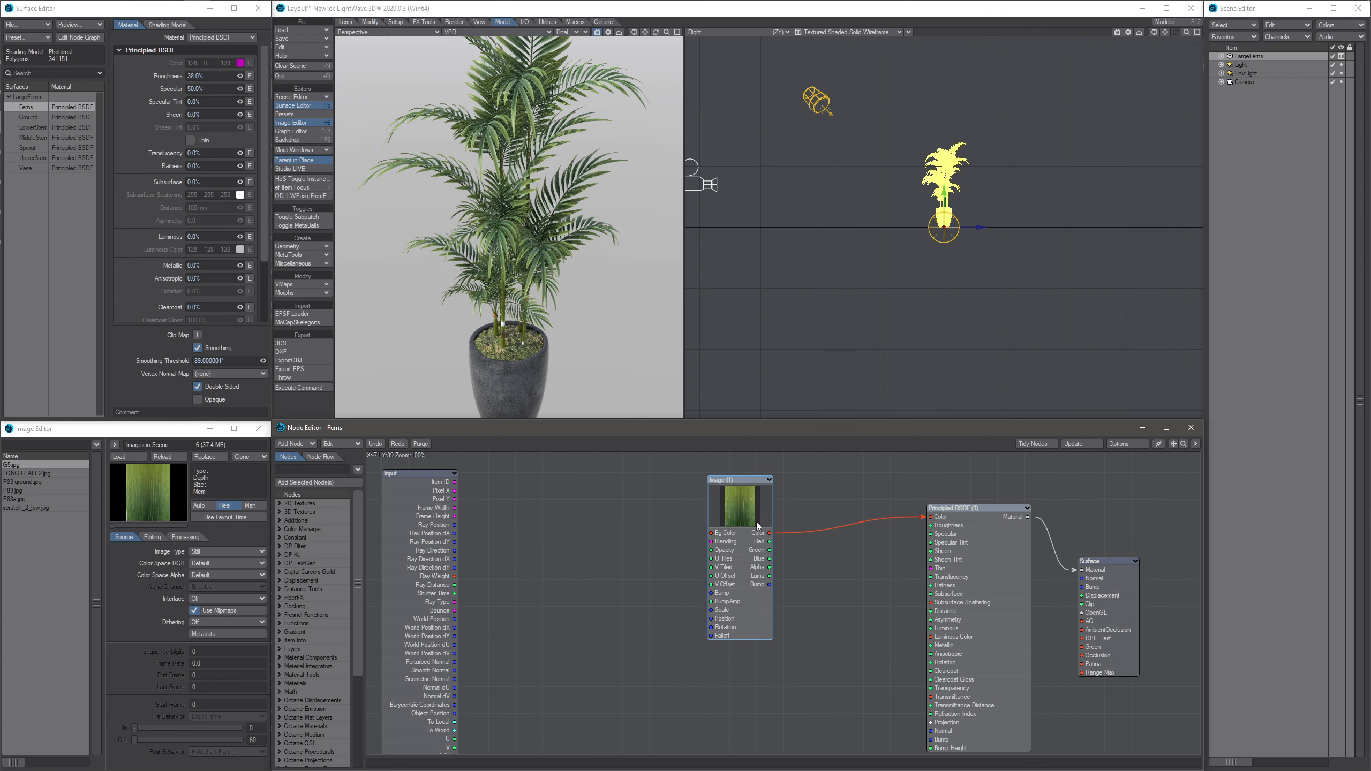
drag(734, 553, 737, 556)
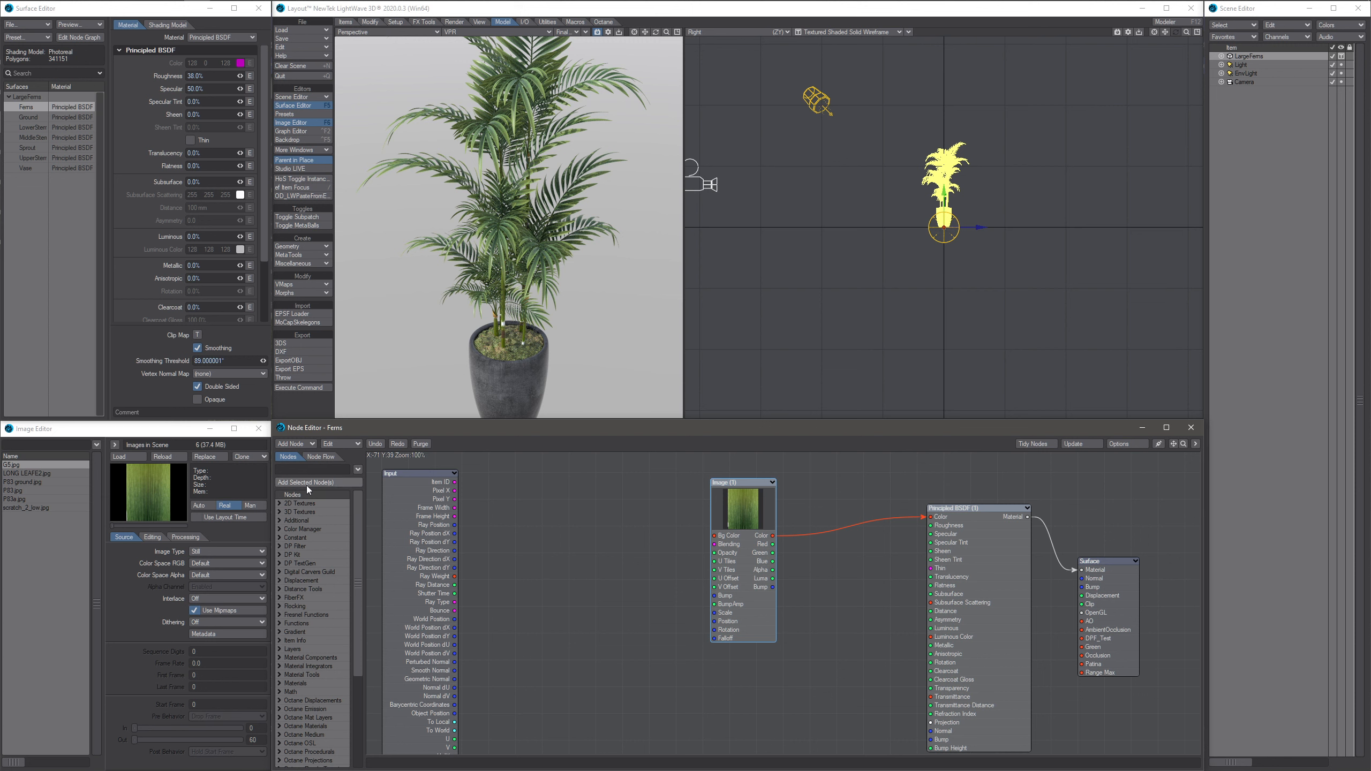
text(col)
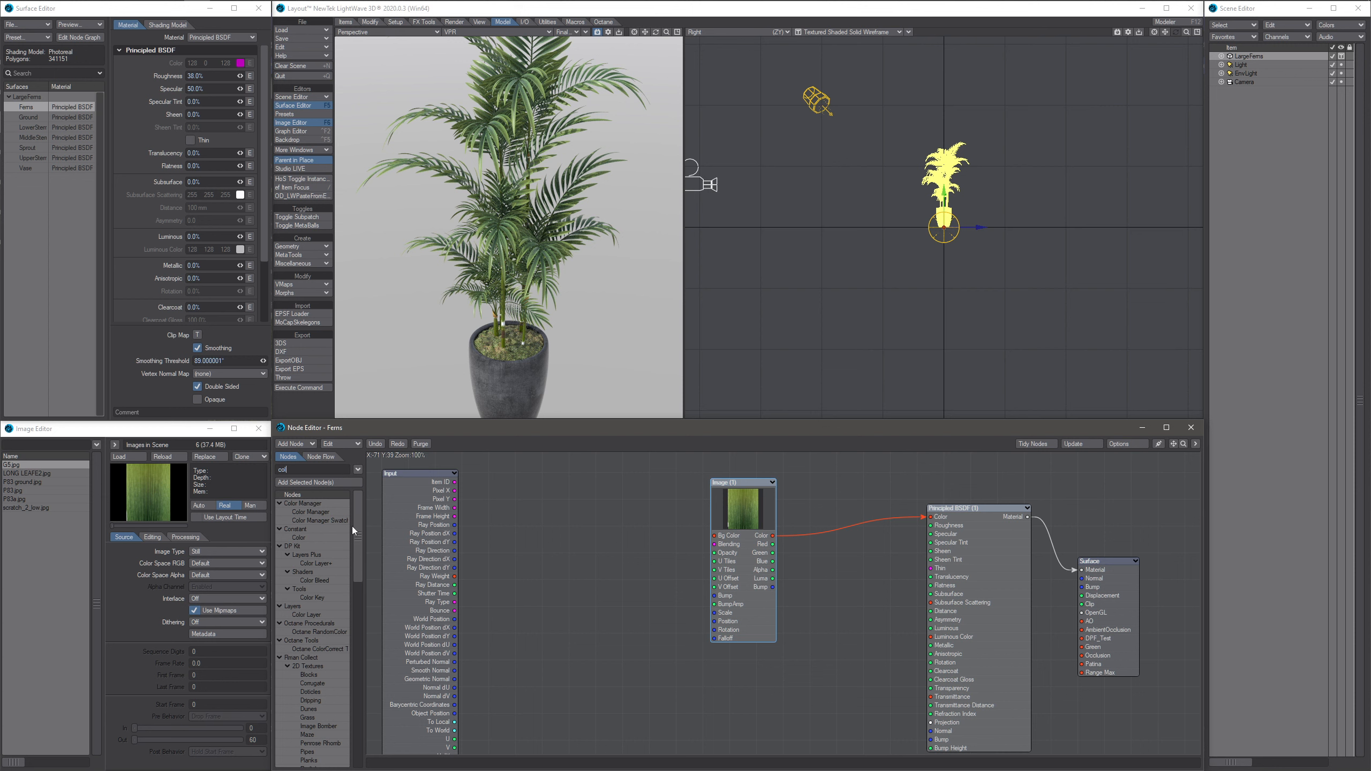
drag(358, 532, 364, 655)
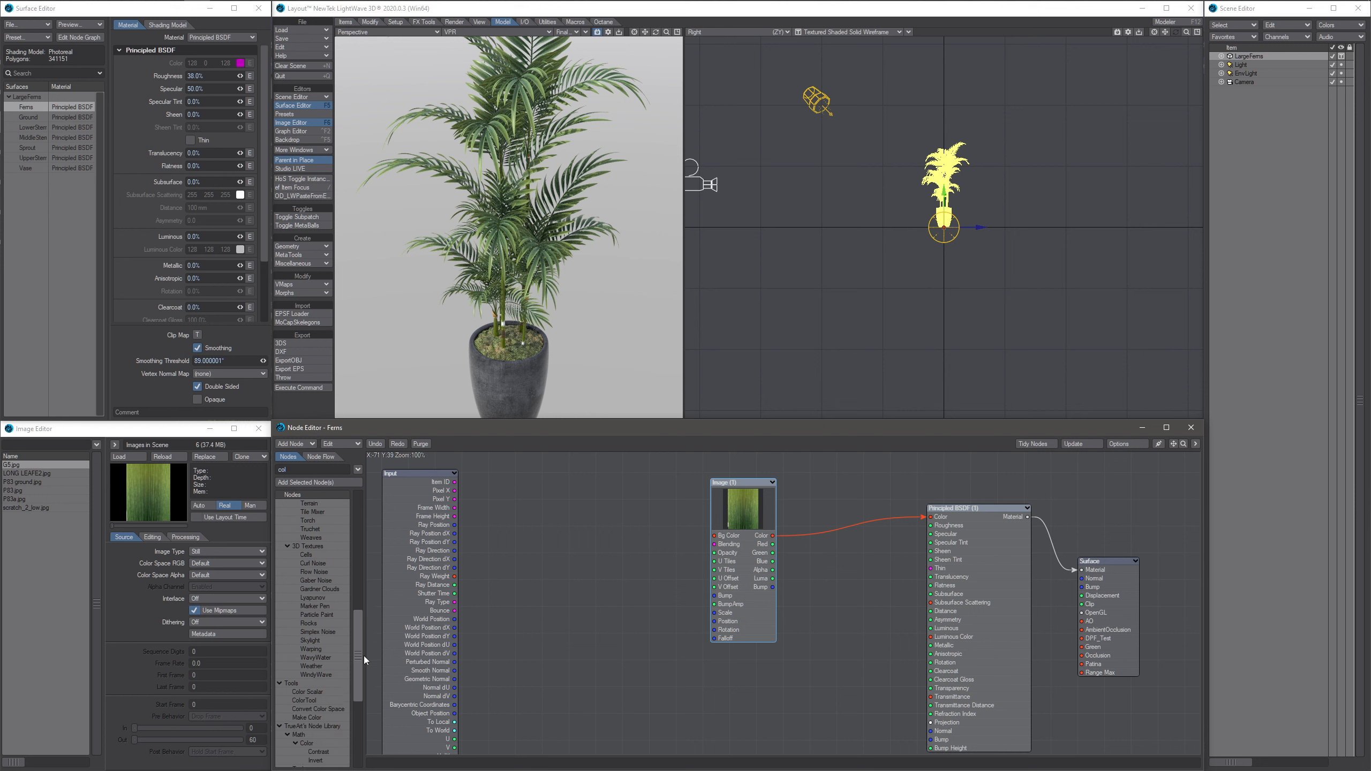
double_click(304, 701)
drag(804, 608, 838, 613)
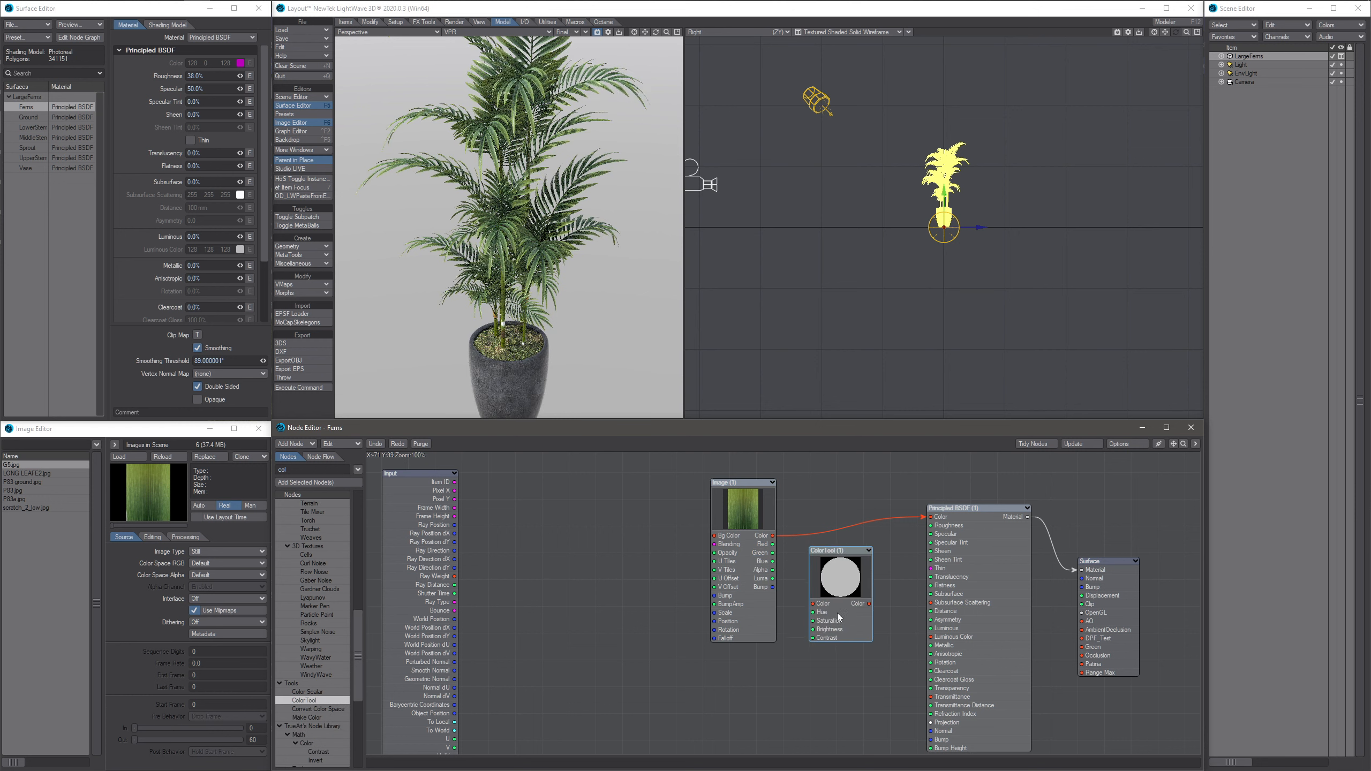
- Route the Image node's color through the ColorTool node into the Principled BSDF color input, and arrange the Image and ColorTool nodes
drag(742, 574, 711, 584)
drag(826, 605, 817, 569)
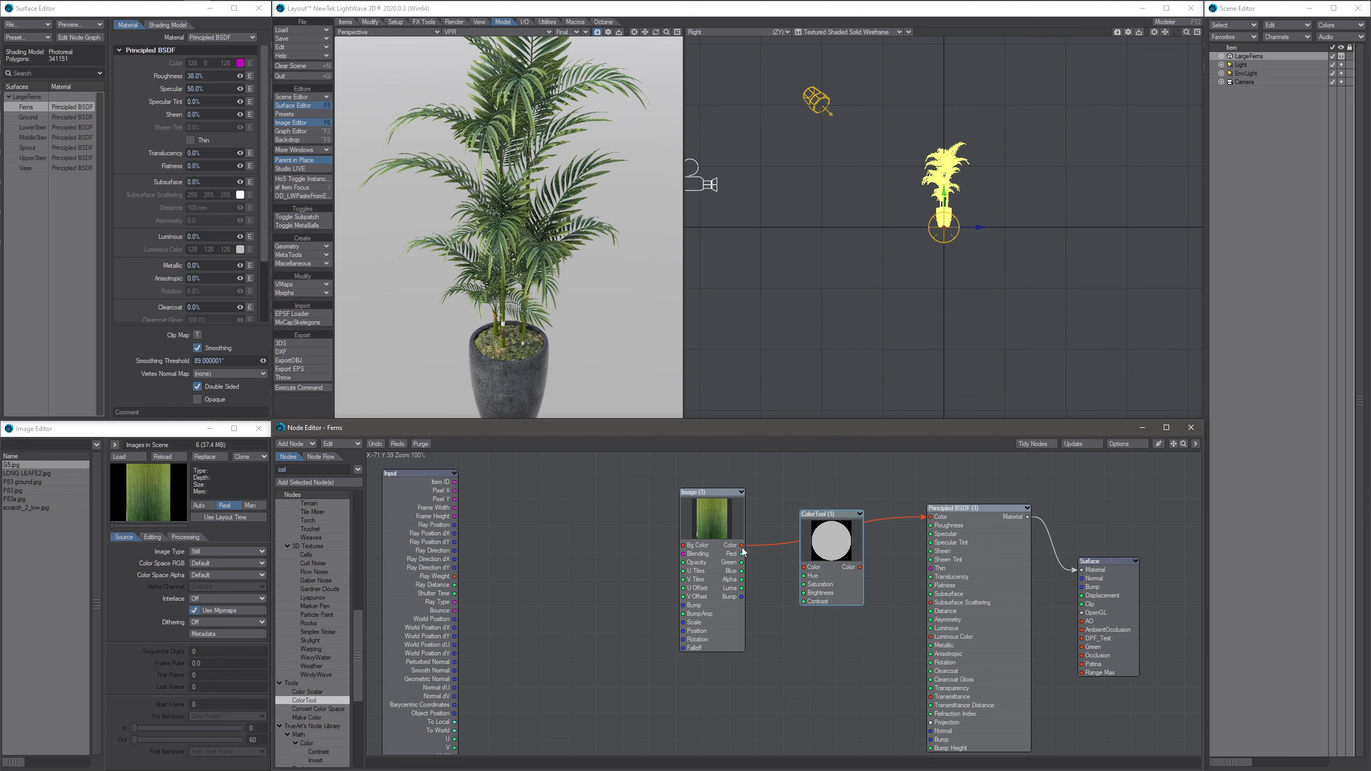
drag(742, 545, 931, 517)
drag(833, 576, 822, 542)
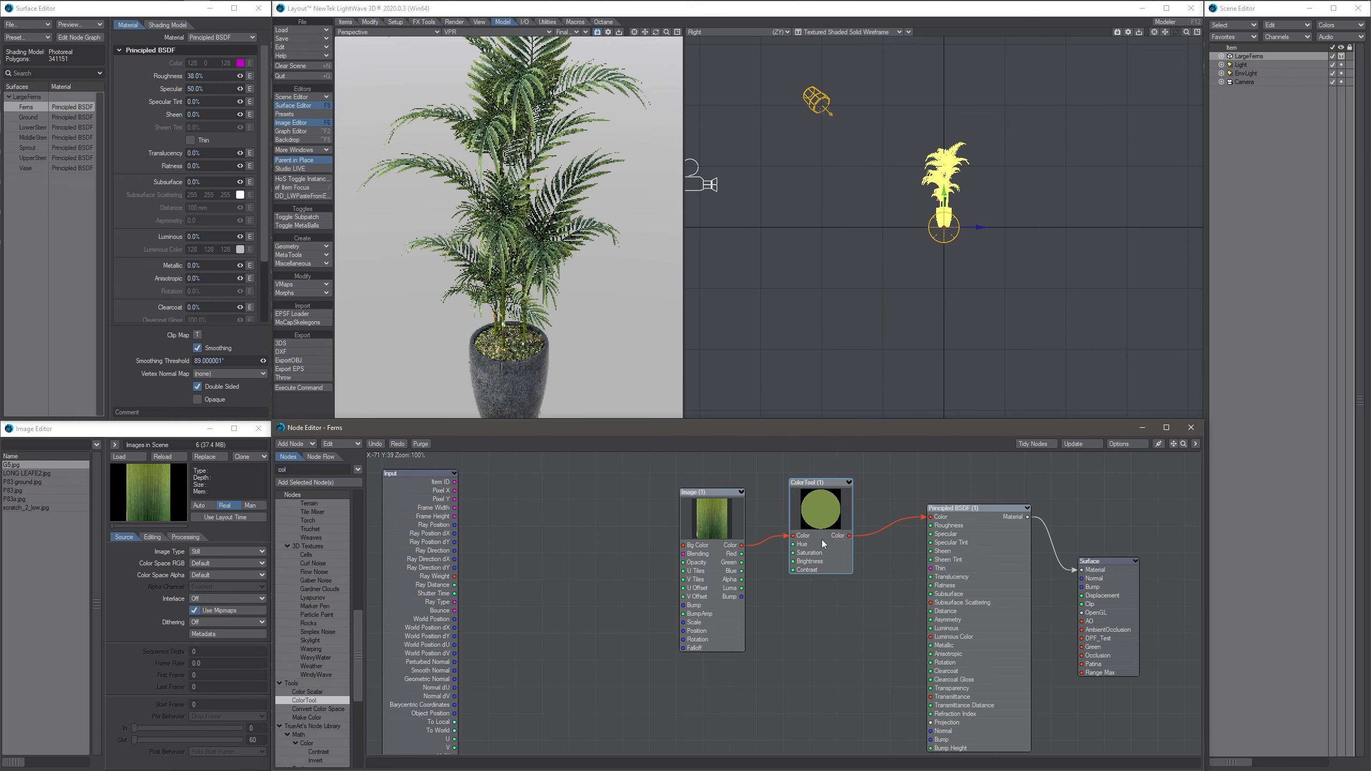
drag(712, 518, 717, 502)
drag(813, 524, 814, 534)
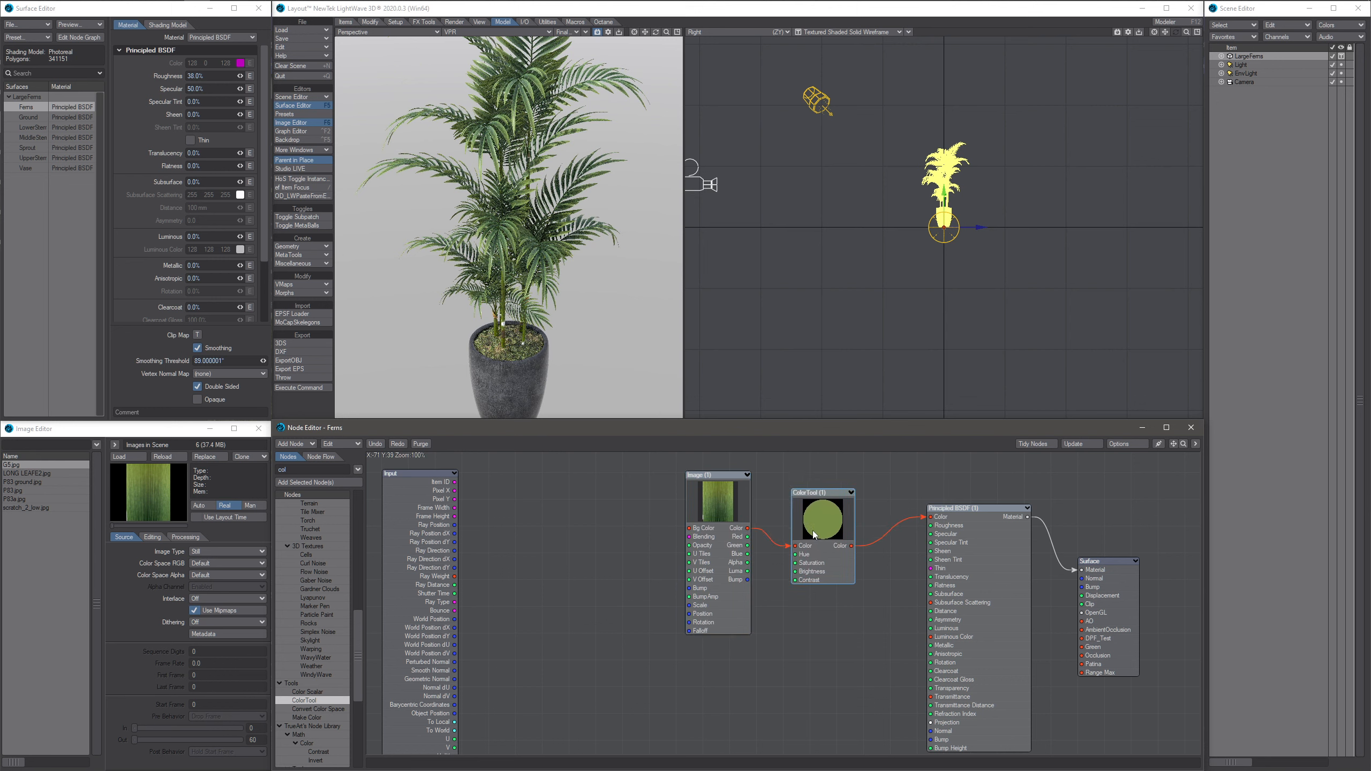
- Set the ColorTool node's hue to 22.1° to shift the leaf color, and close its settings
double_click(814, 534)
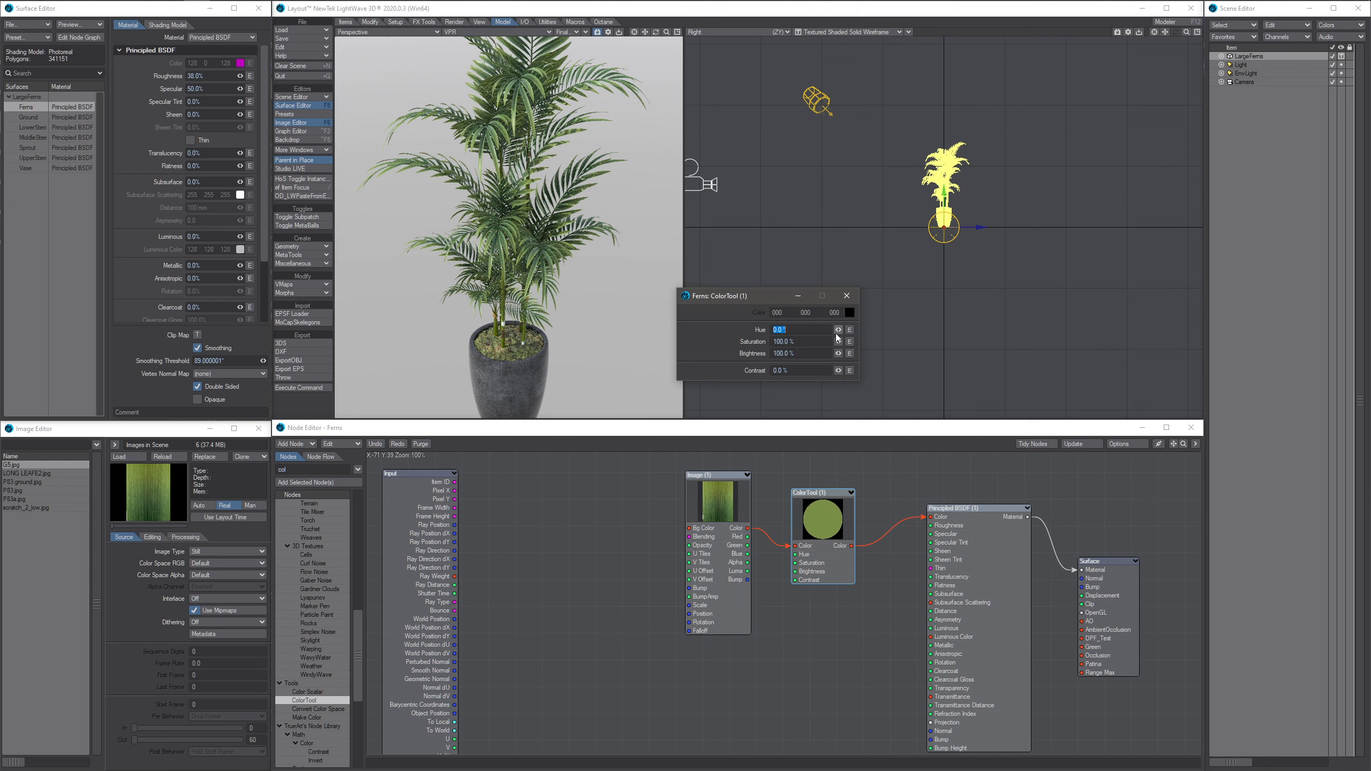
drag(837, 330, 839, 335)
drag(1004, 352, 1004, 352)
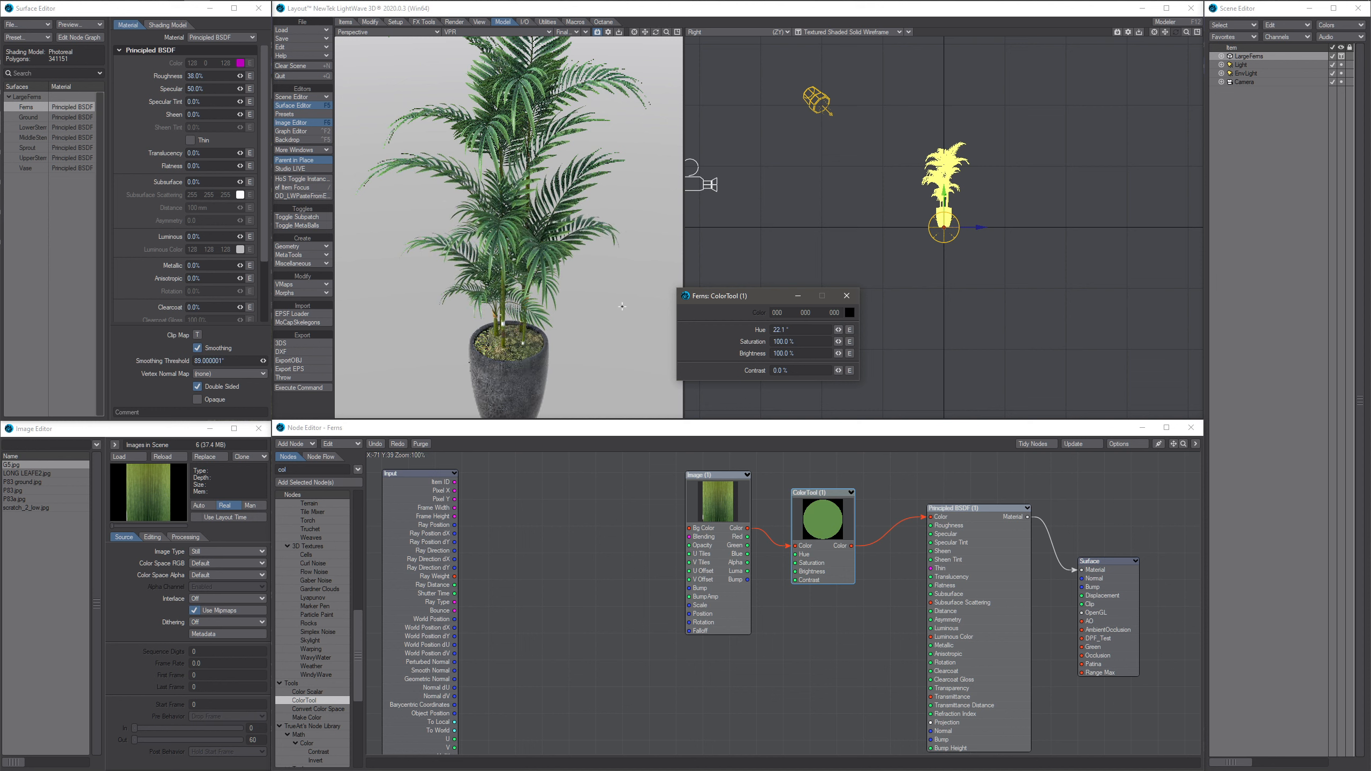
click(772, 331)
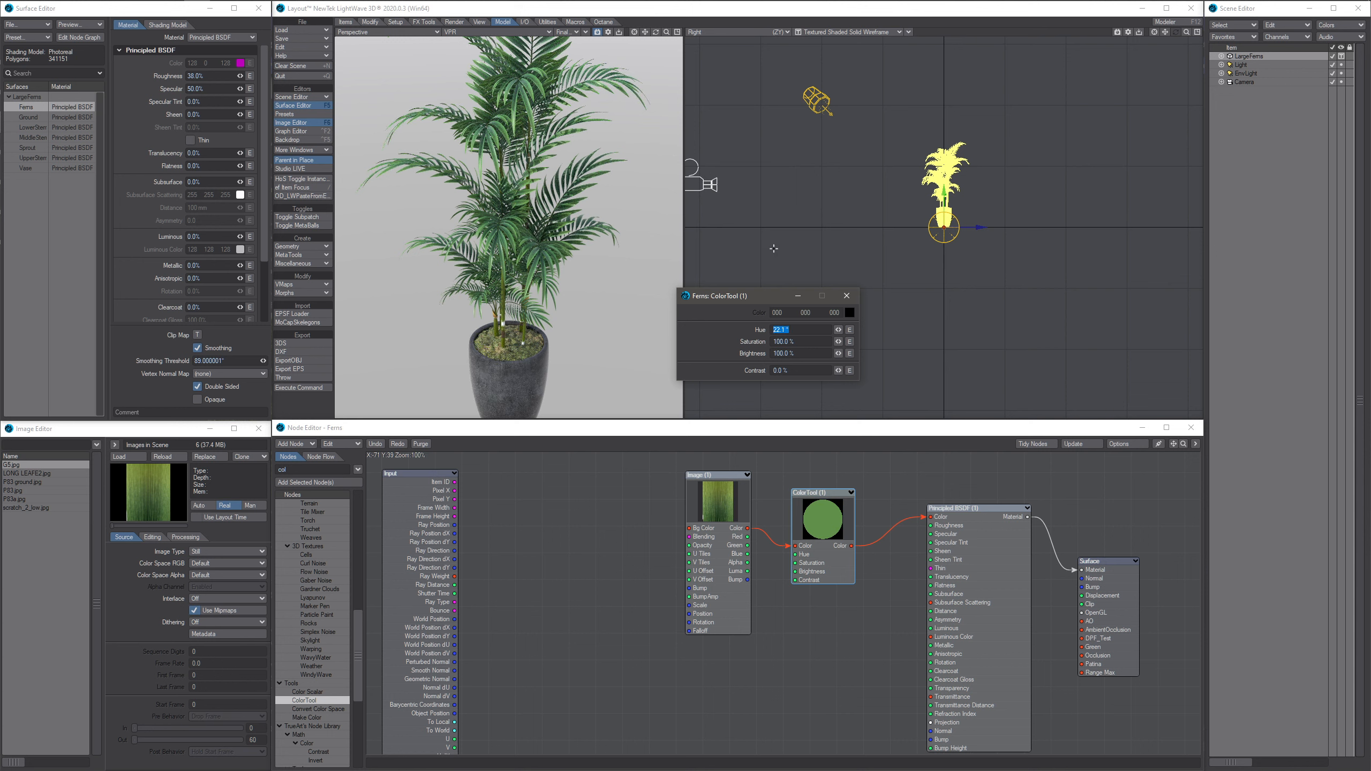
click(846, 296)
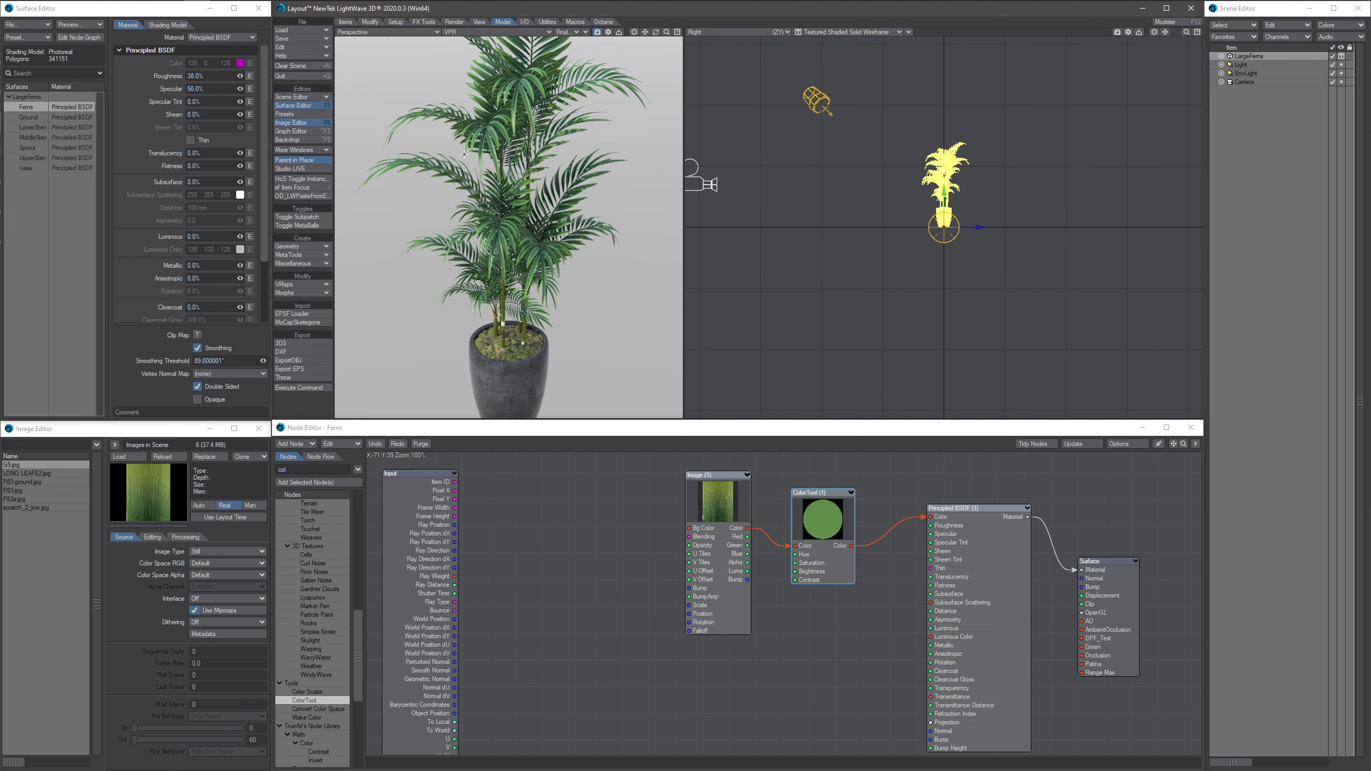
- Find and add a Mesh Part node, place it below and left of the Image node, and tidy the Image and ColorTool nodes
drag(819, 555, 825, 557)
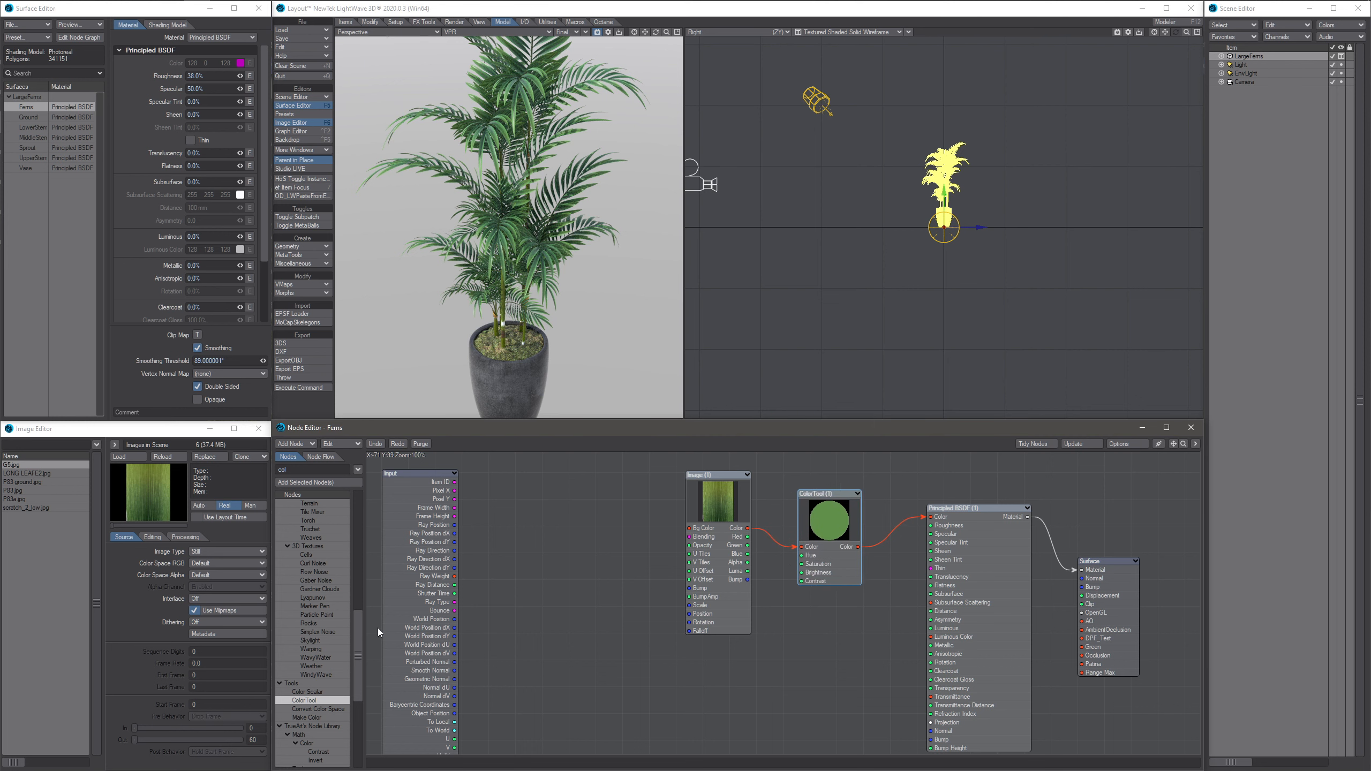
drag(357, 622, 325, 485)
drag(306, 470, 269, 474)
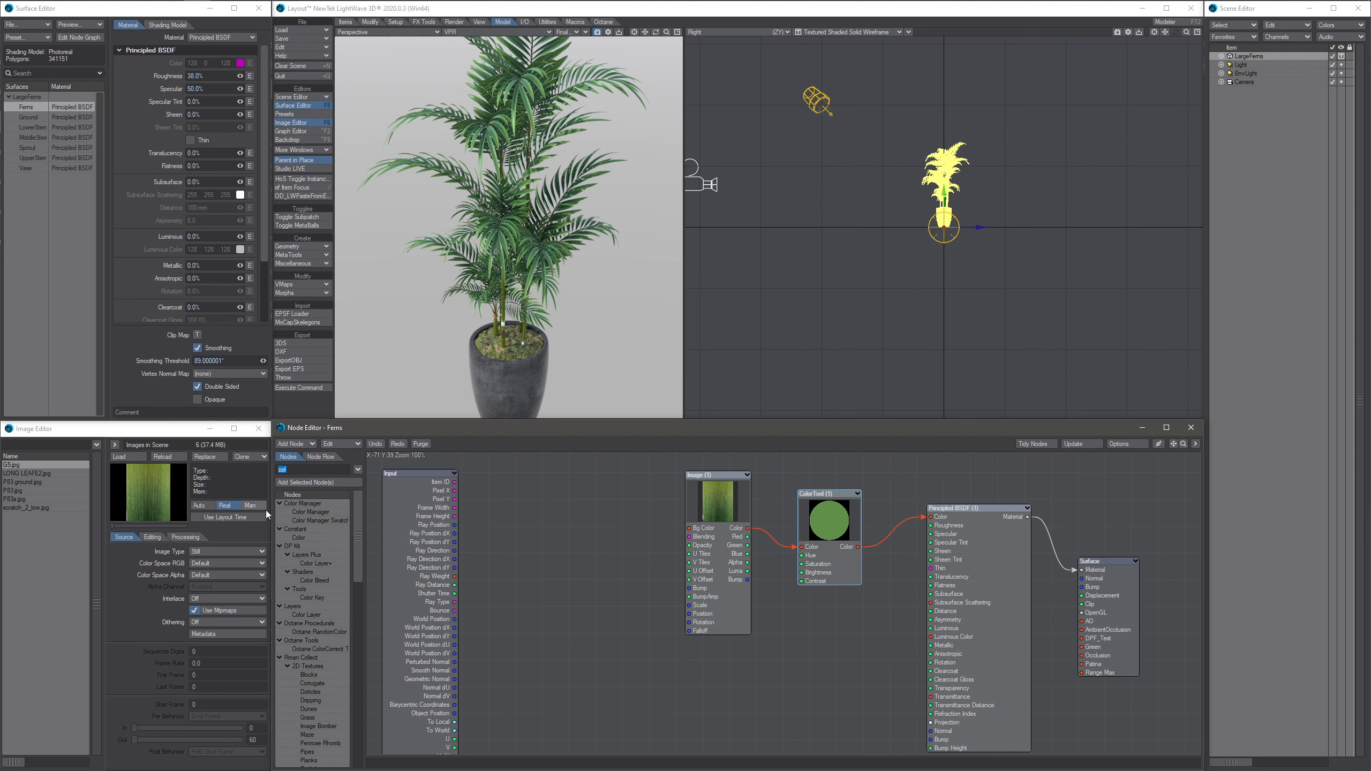
text(part)
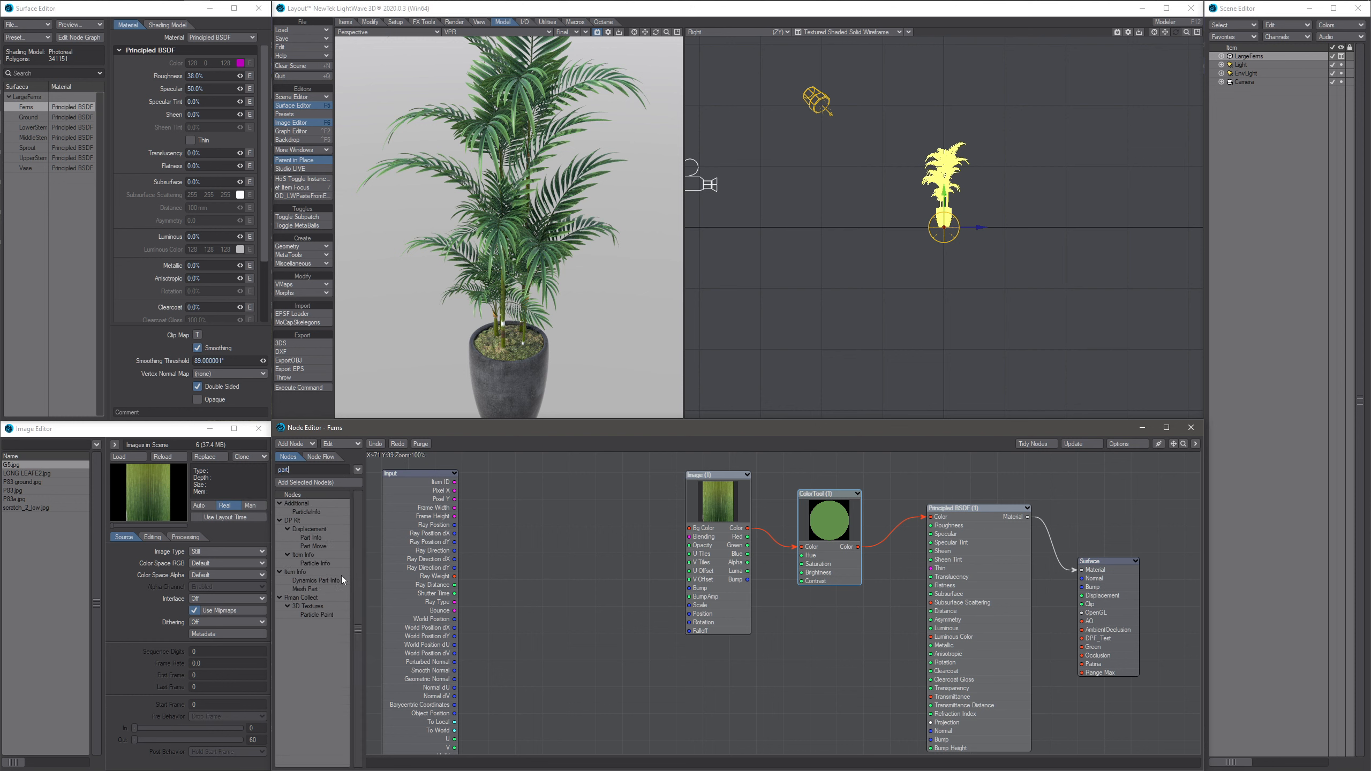
double_click(301, 590)
drag(775, 619, 532, 694)
click(714, 610)
drag(714, 610, 740, 614)
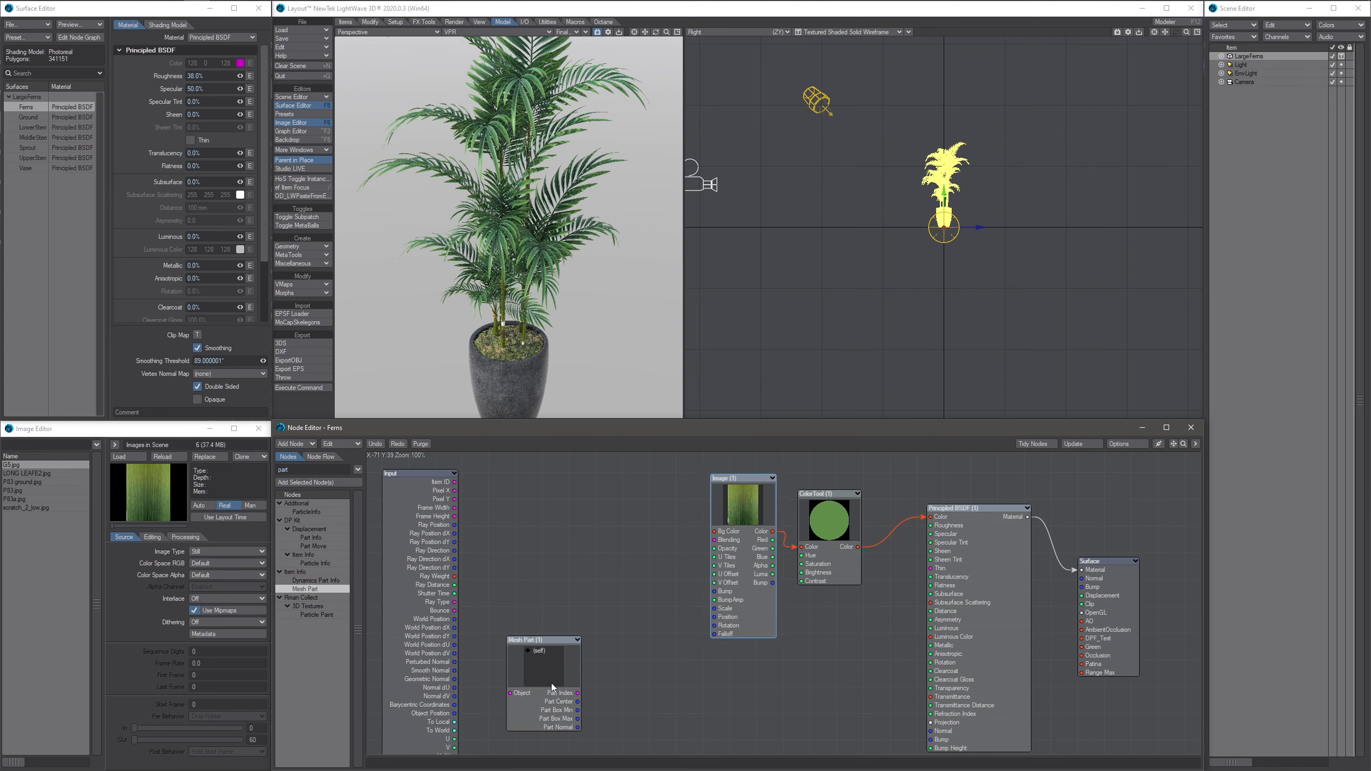
- Find the scalar math Add node and place it beside the Mesh Part node
mouse_move(551, 684)
mouse_down()
mouse_move(539, 662)
mouse_move(555, 671)
mouse_up()
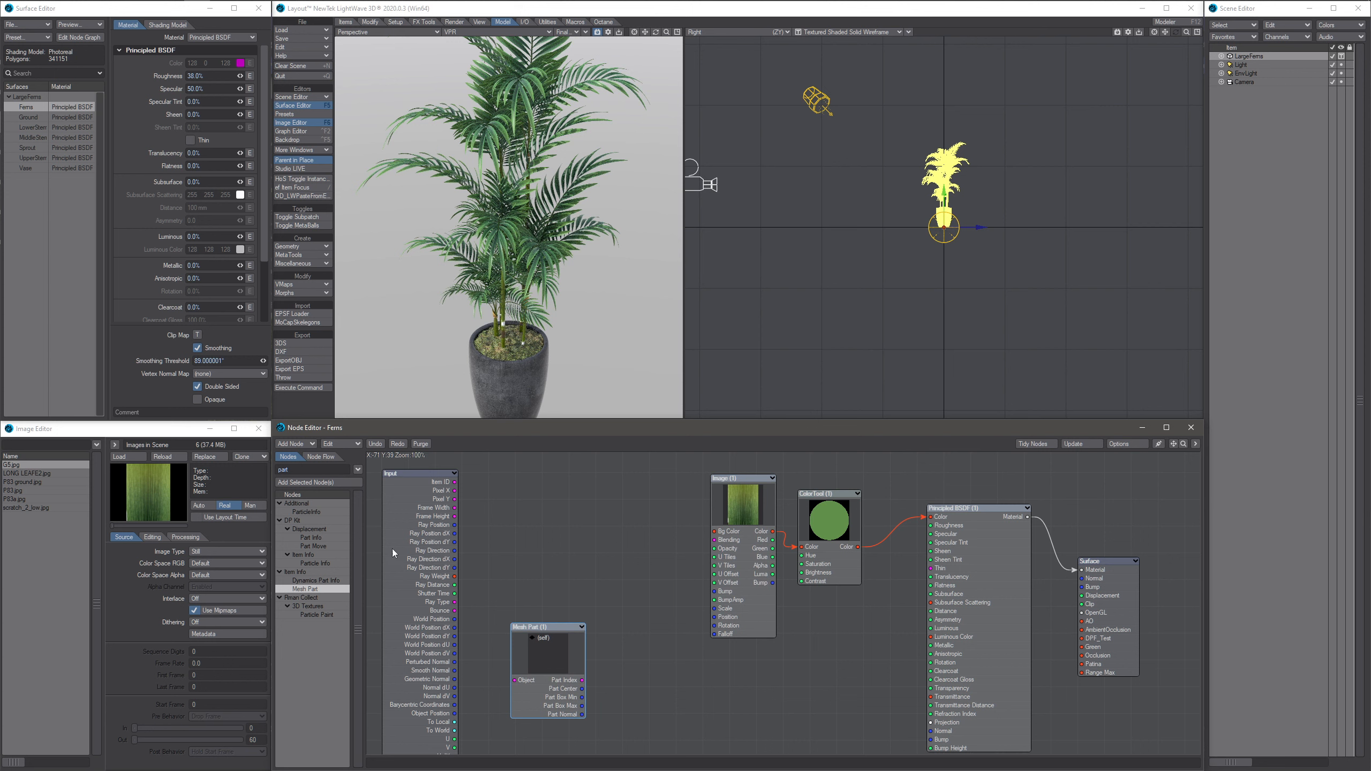
double_click(298, 471)
text(scla)
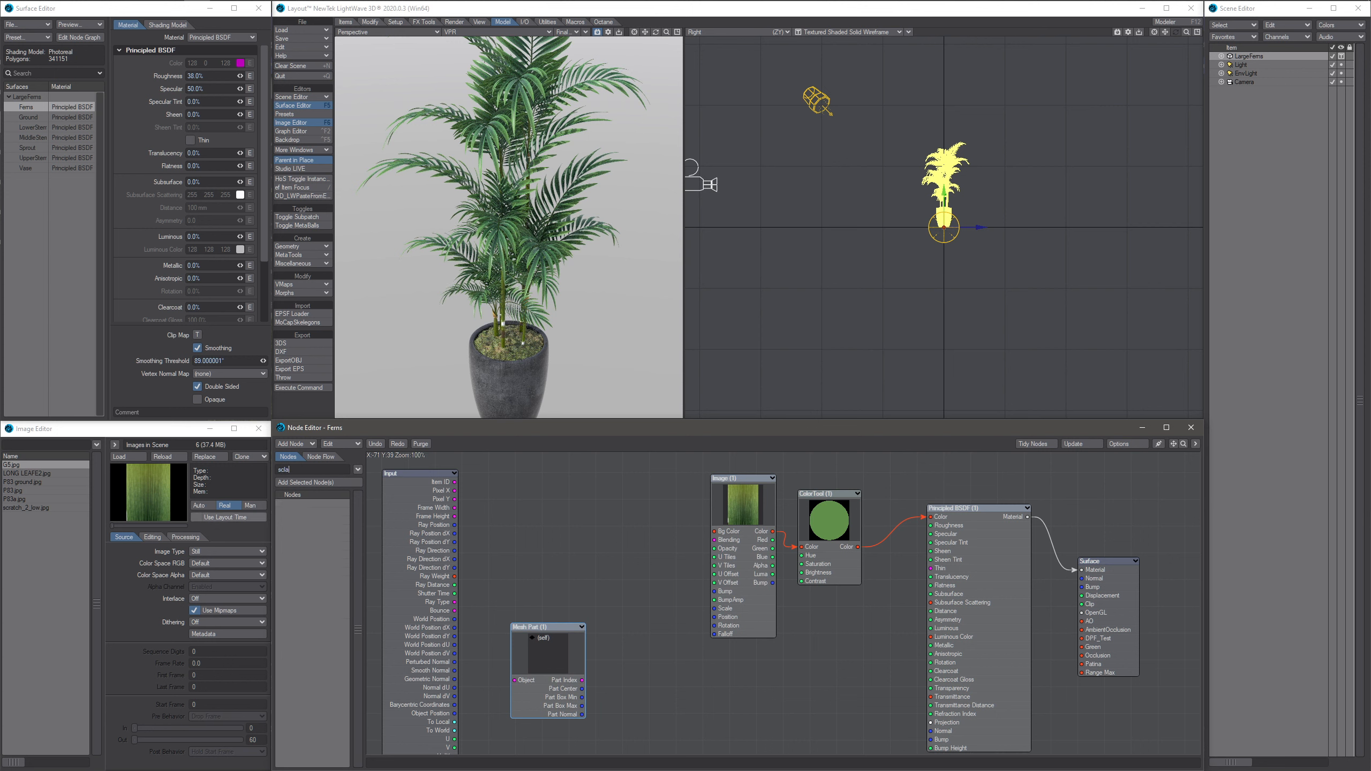
key(BackSpace)
key(BackSpace)
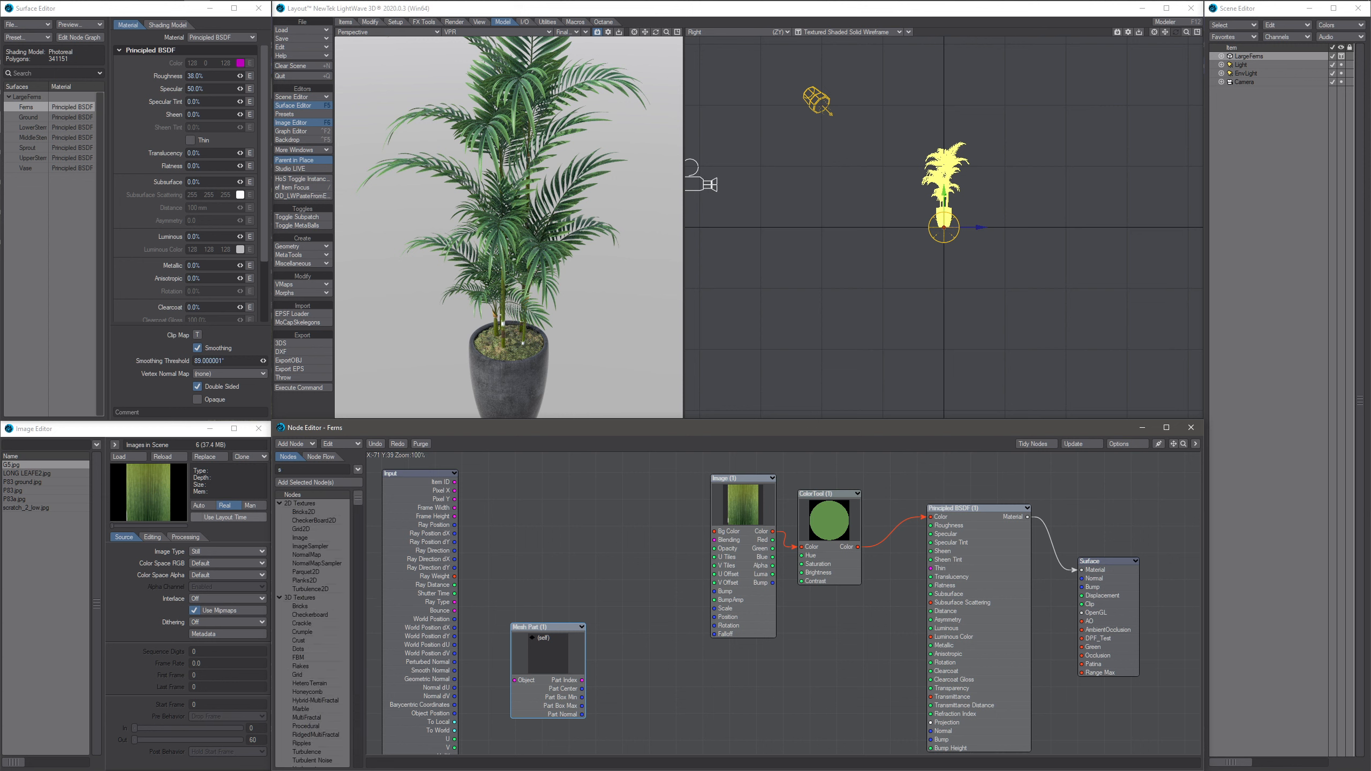
text(cal)
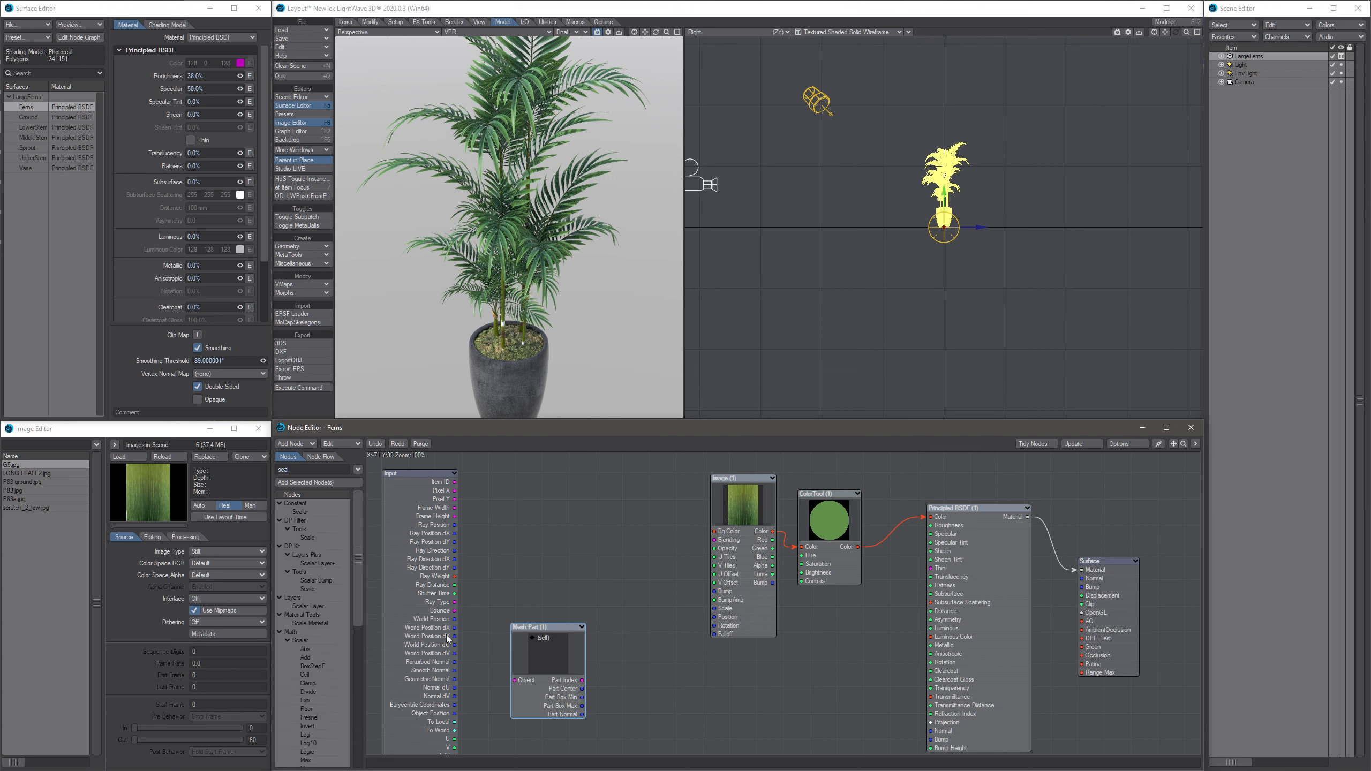
drag(309, 657, 519, 663)
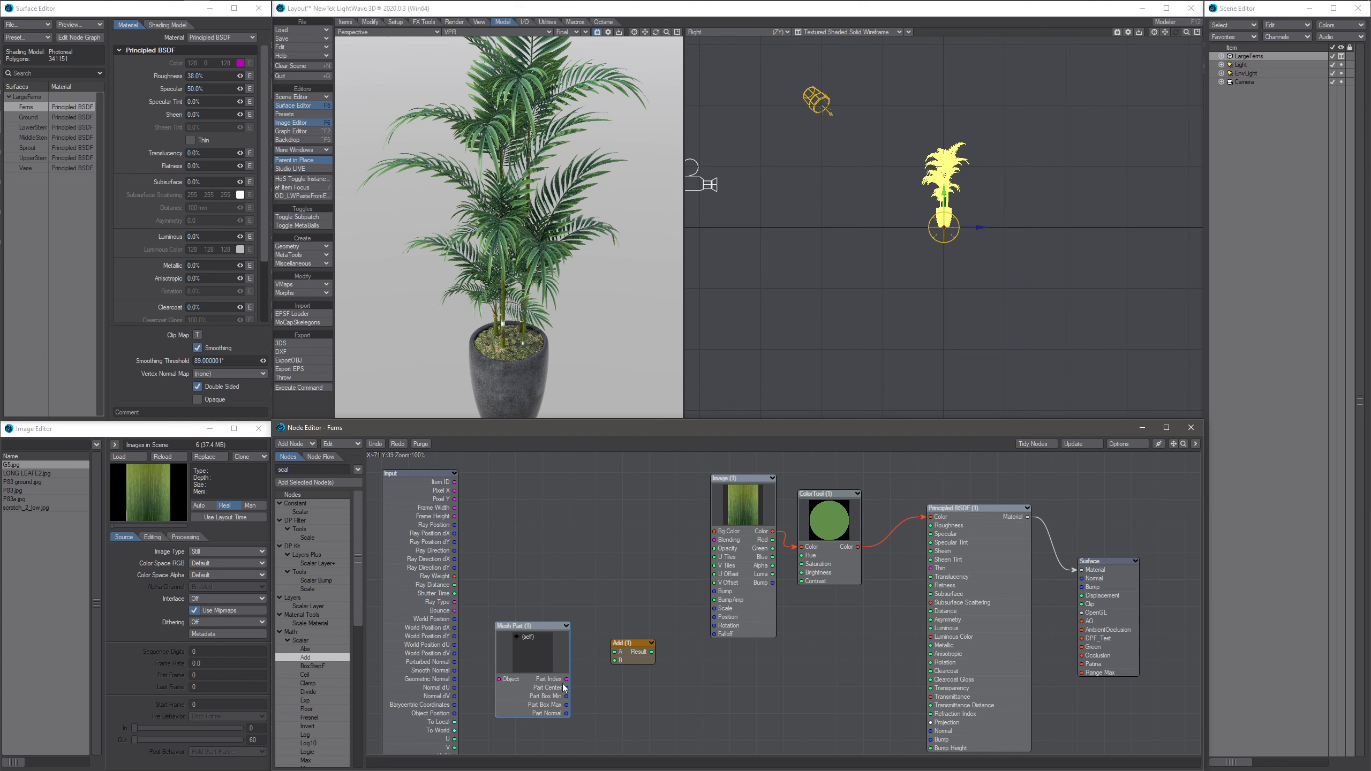
- Connect Mesh Part's Part Index to input B and the Input node's Item ID to input A of the Add node, and tidy the nodes
drag(565, 682, 630, 662)
drag(519, 647, 524, 634)
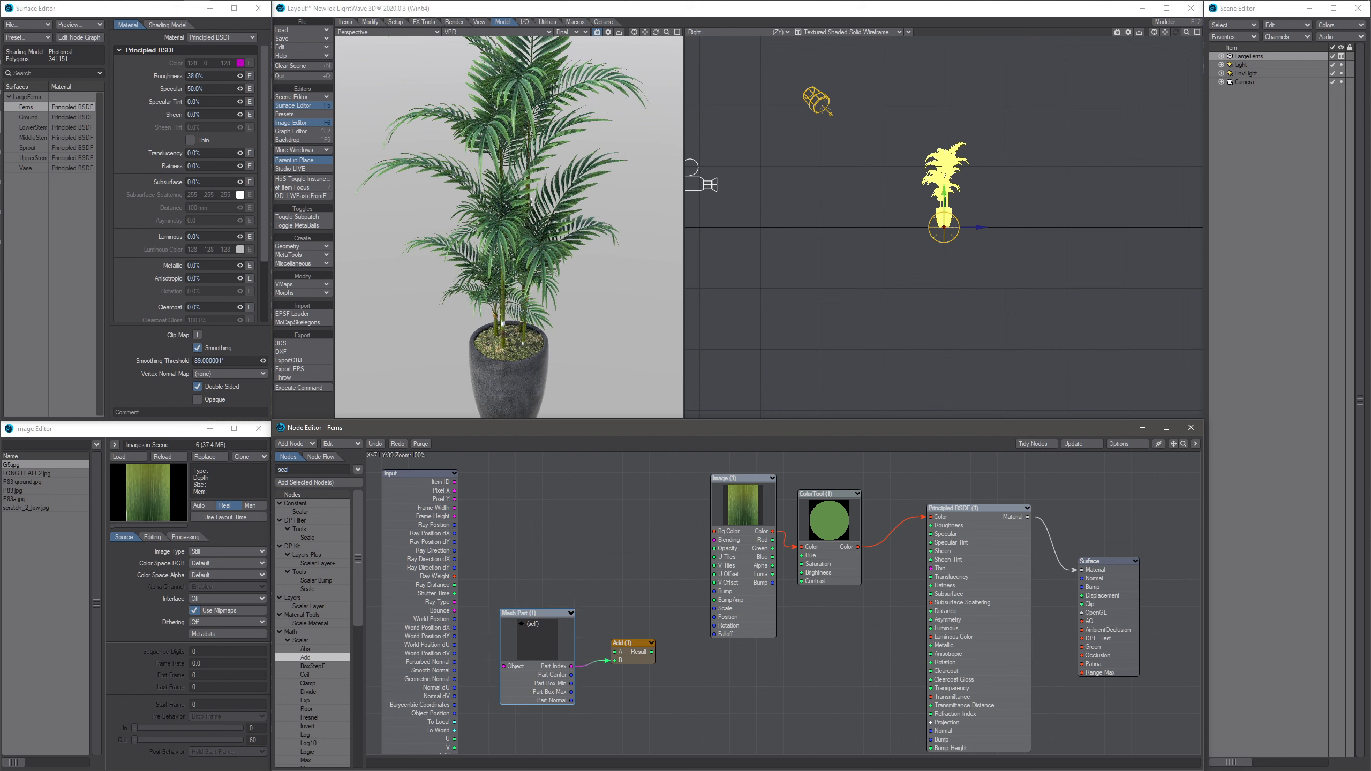
drag(544, 669, 537, 677)
drag(526, 627, 531, 633)
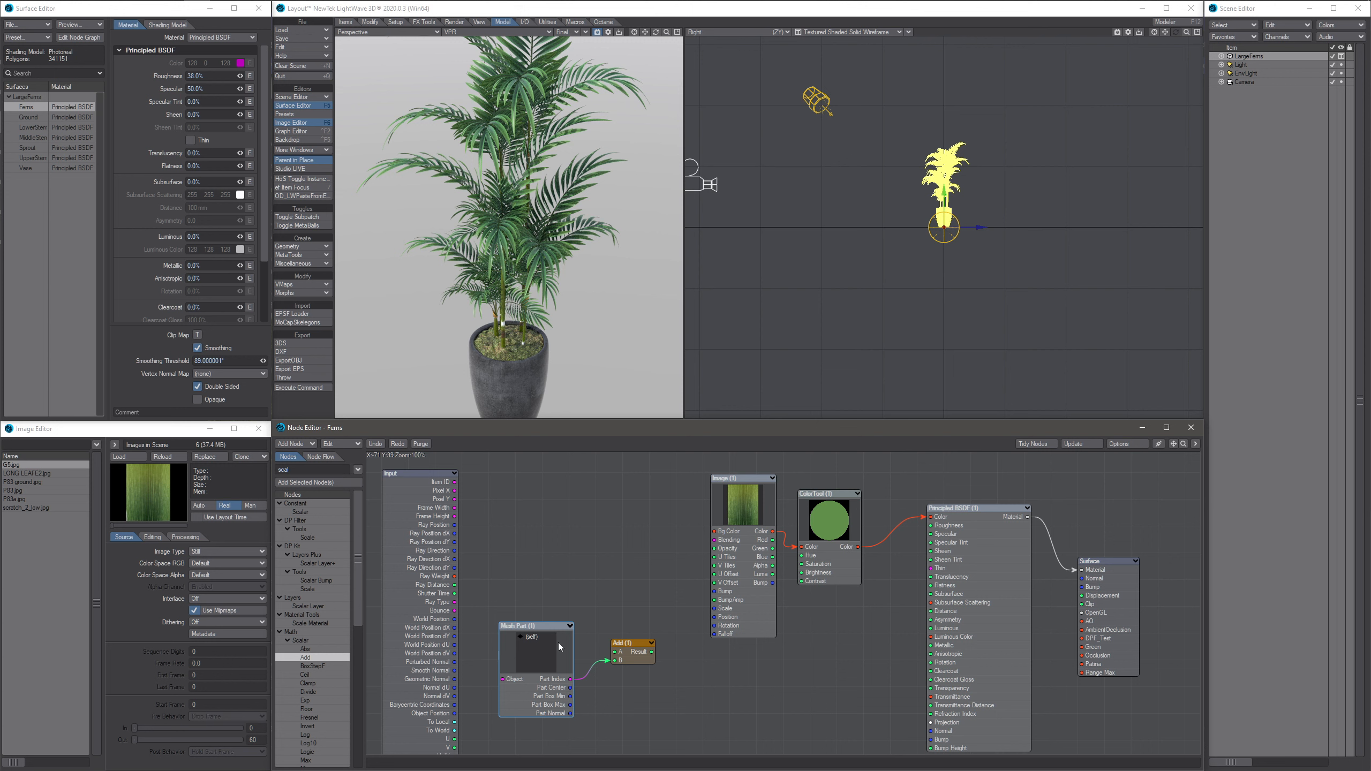
drag(530, 630, 519, 637)
drag(632, 658, 628, 656)
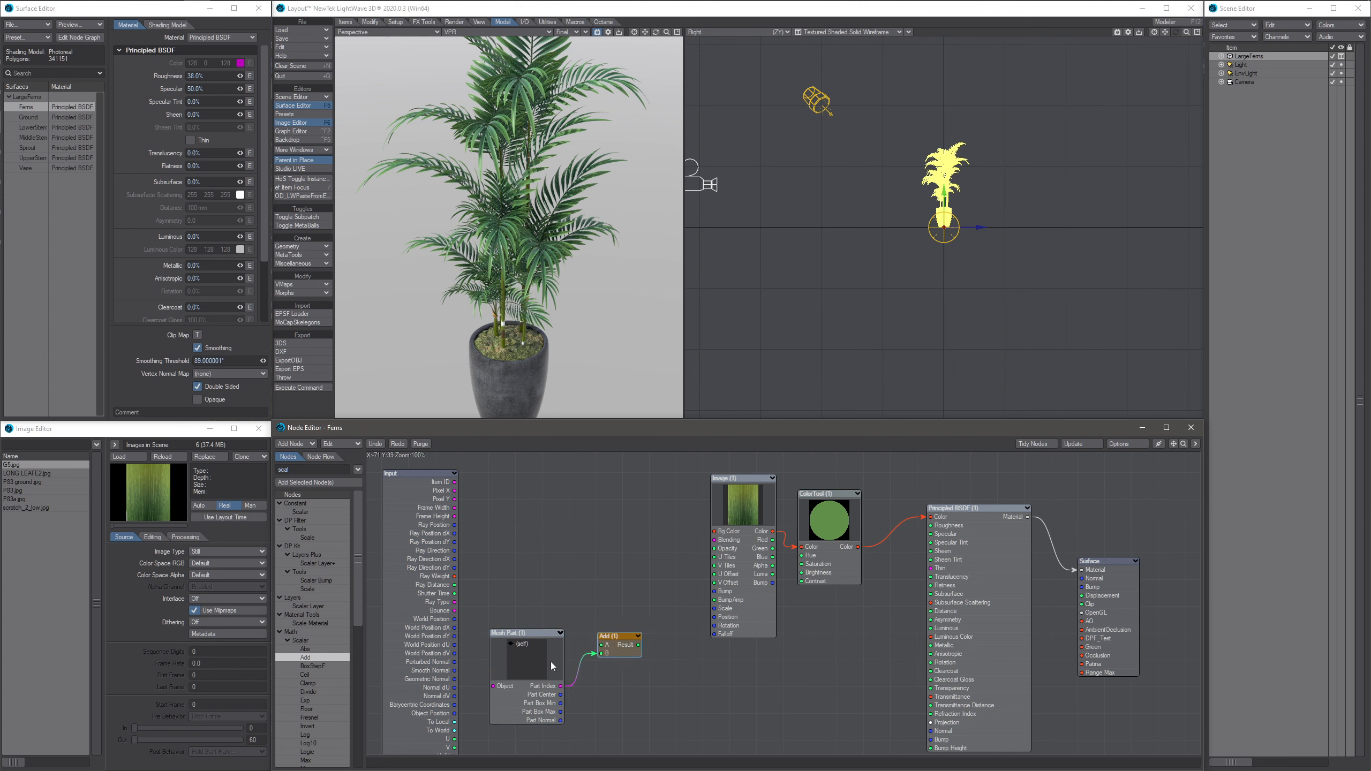
drag(550, 662, 545, 665)
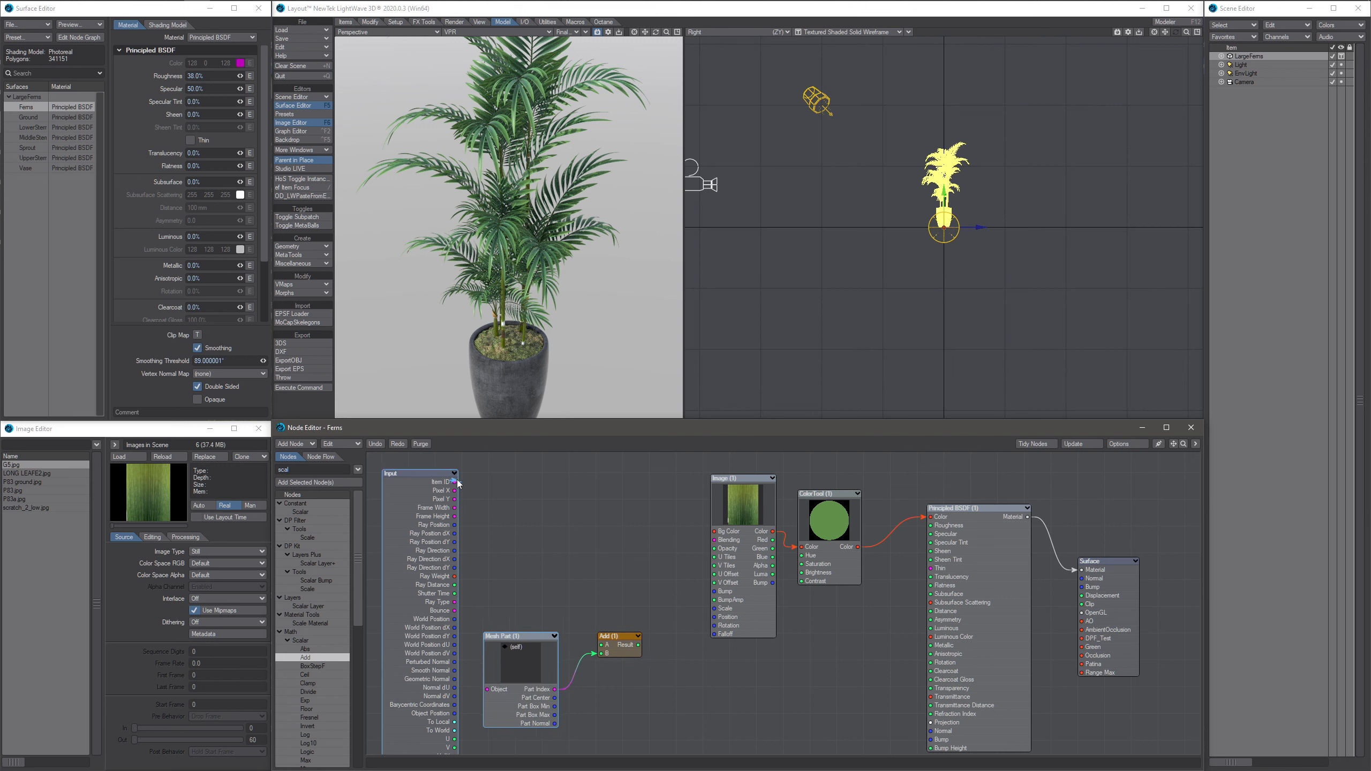
drag(456, 481, 600, 642)
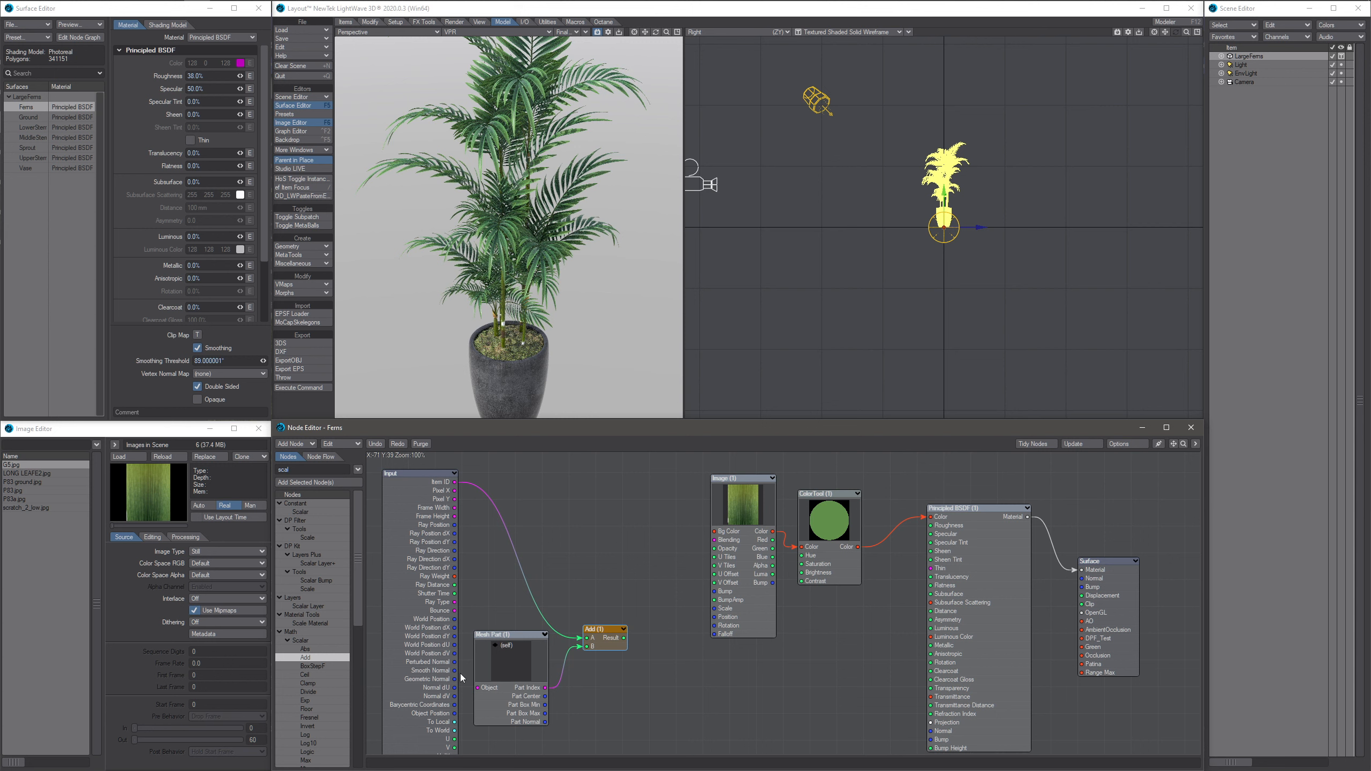
drag(499, 638, 498, 623)
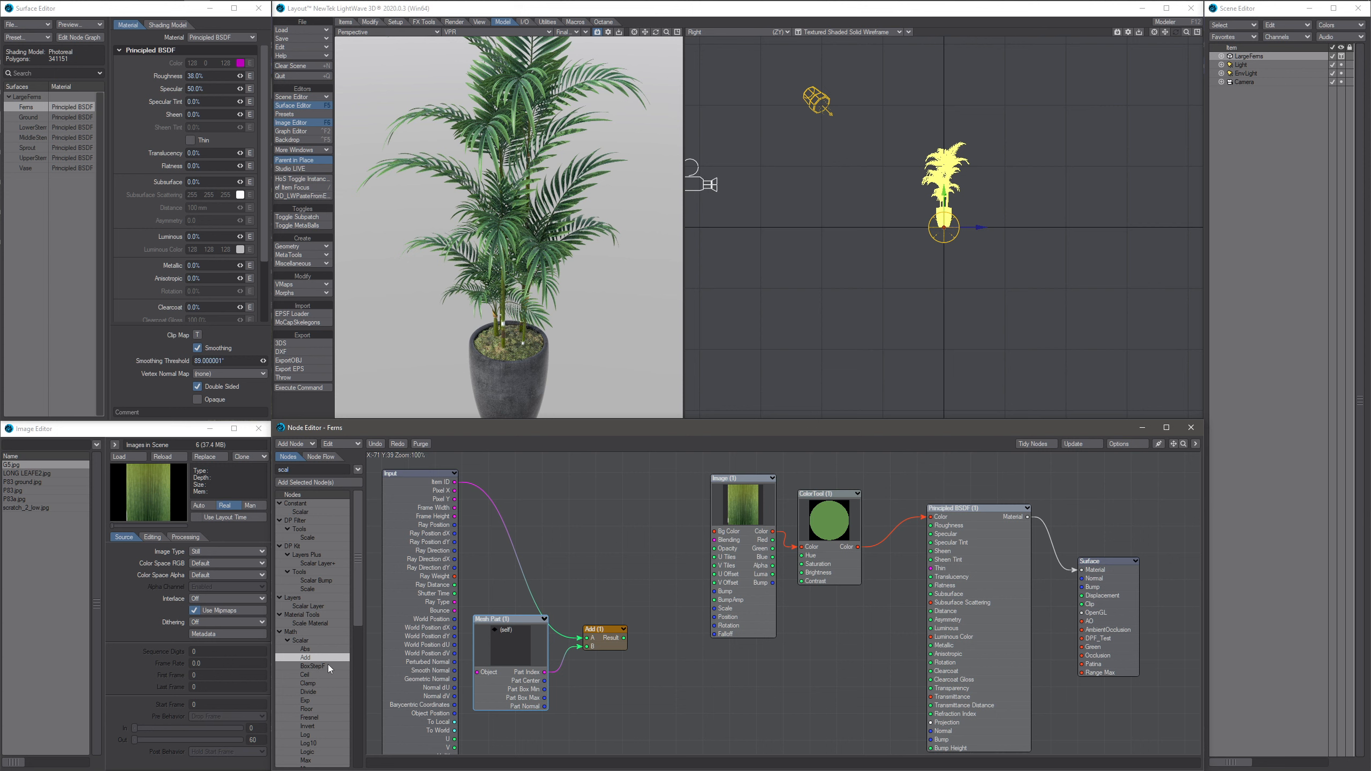
drag(358, 622, 341, 478)
drag(299, 512, 684, 703)
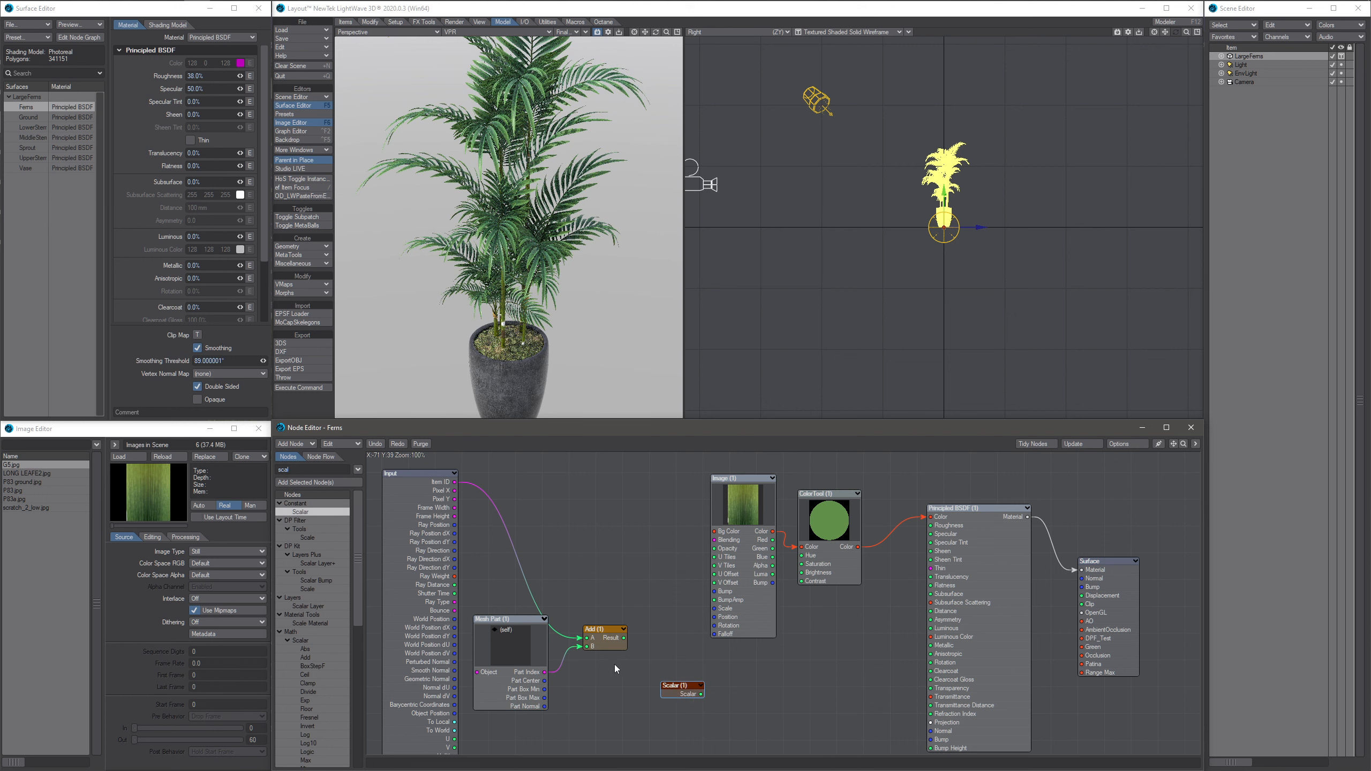
key(Delete)
- Find the Random Scalar node and place it below and right of the Add node
click(313, 469)
text(ra)
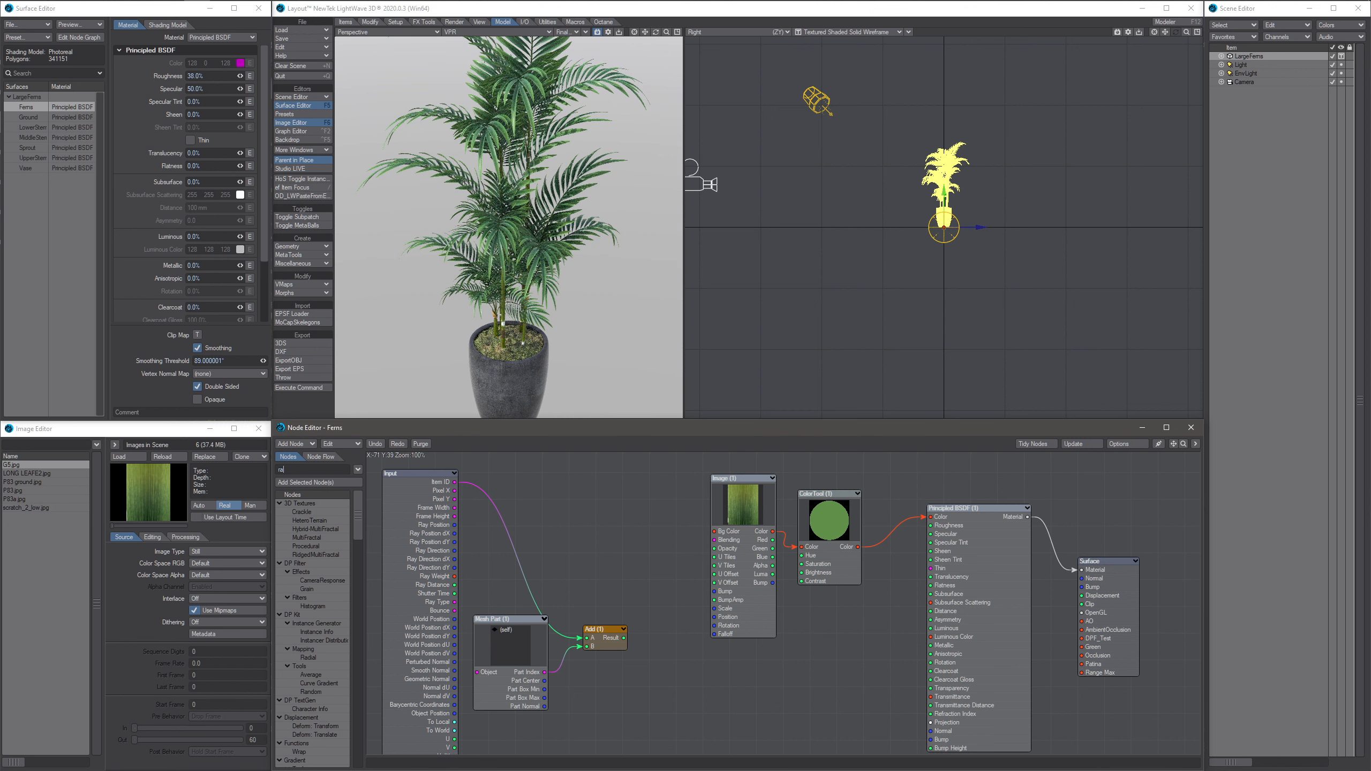
text(ndo)
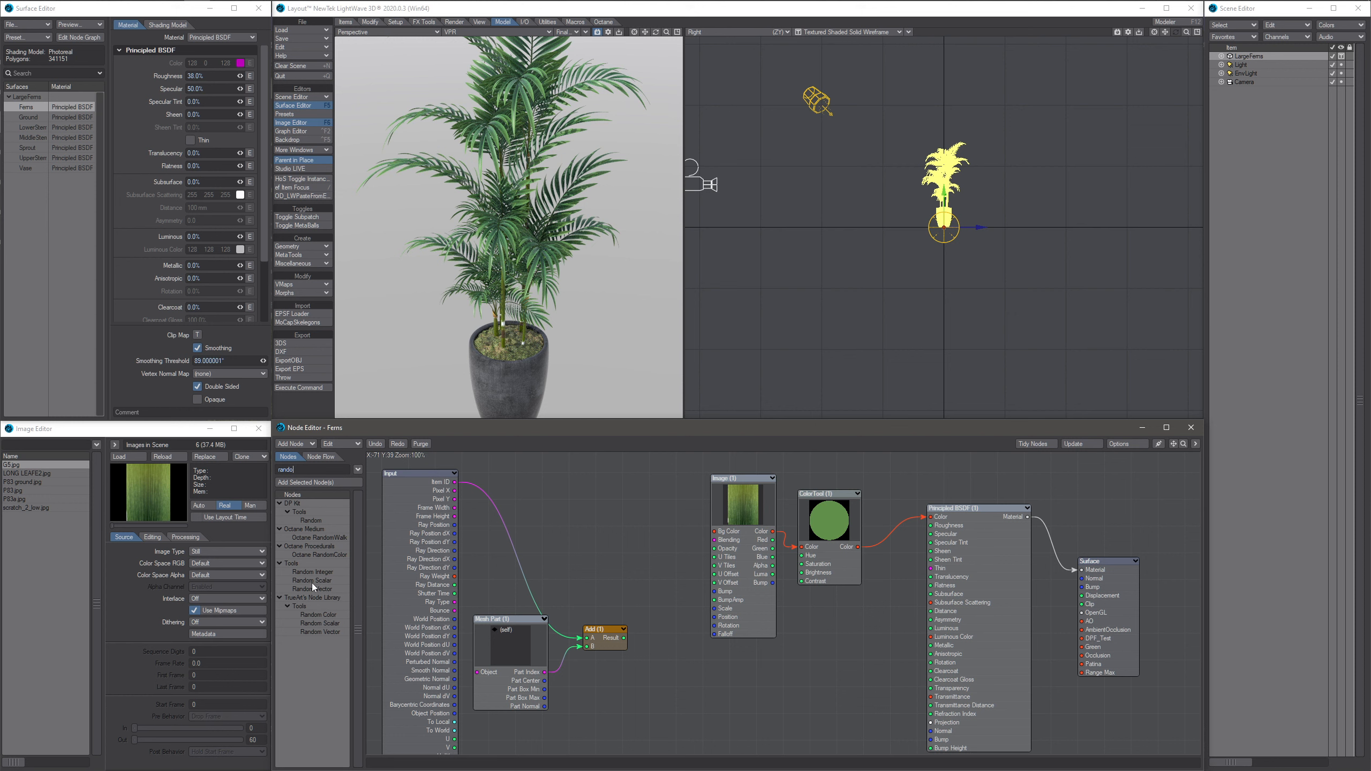
drag(310, 582, 617, 640)
drag(689, 671, 669, 673)
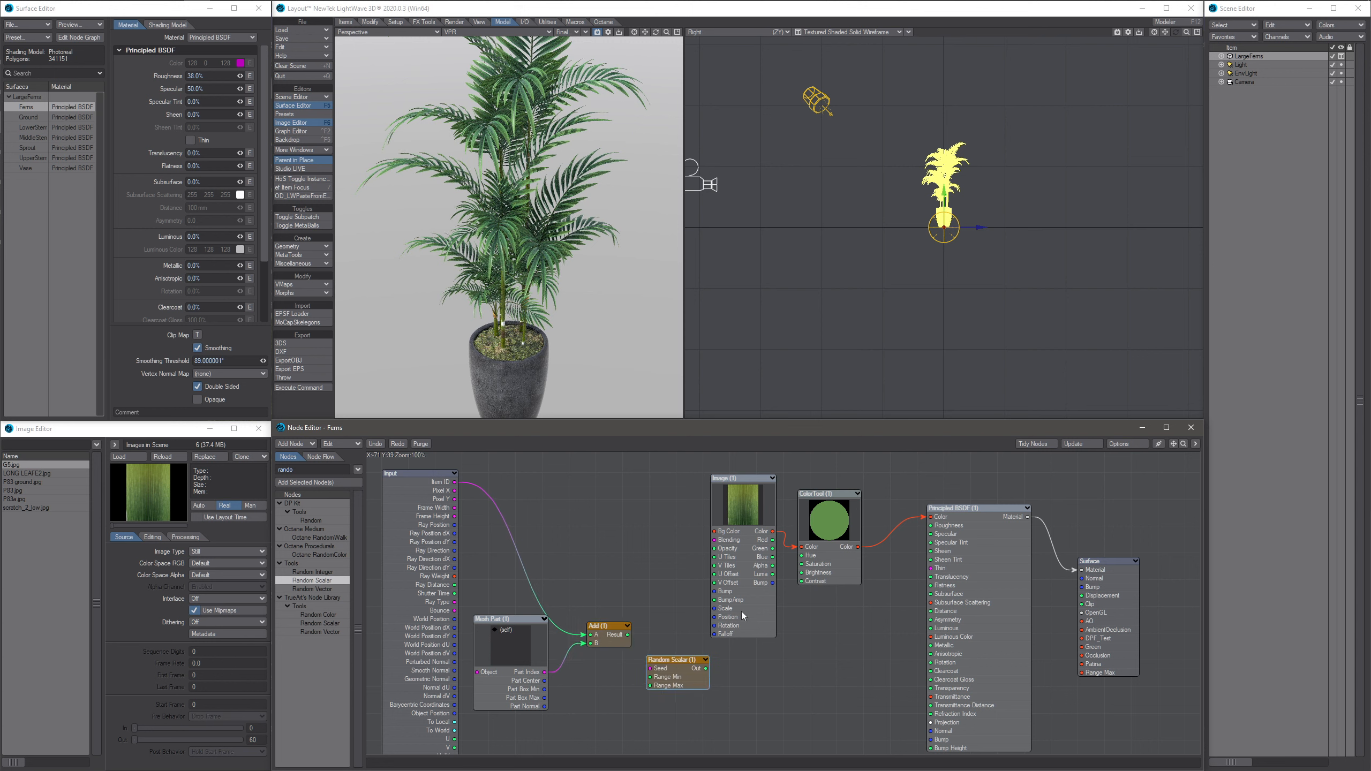
- Shift the Image and ColorTool nodes to make room, and connect the Add node's Result to the Random Scalar's Seed
drag(742, 611, 735, 620)
drag(812, 564, 843, 562)
click(685, 675)
drag(722, 629, 755, 620)
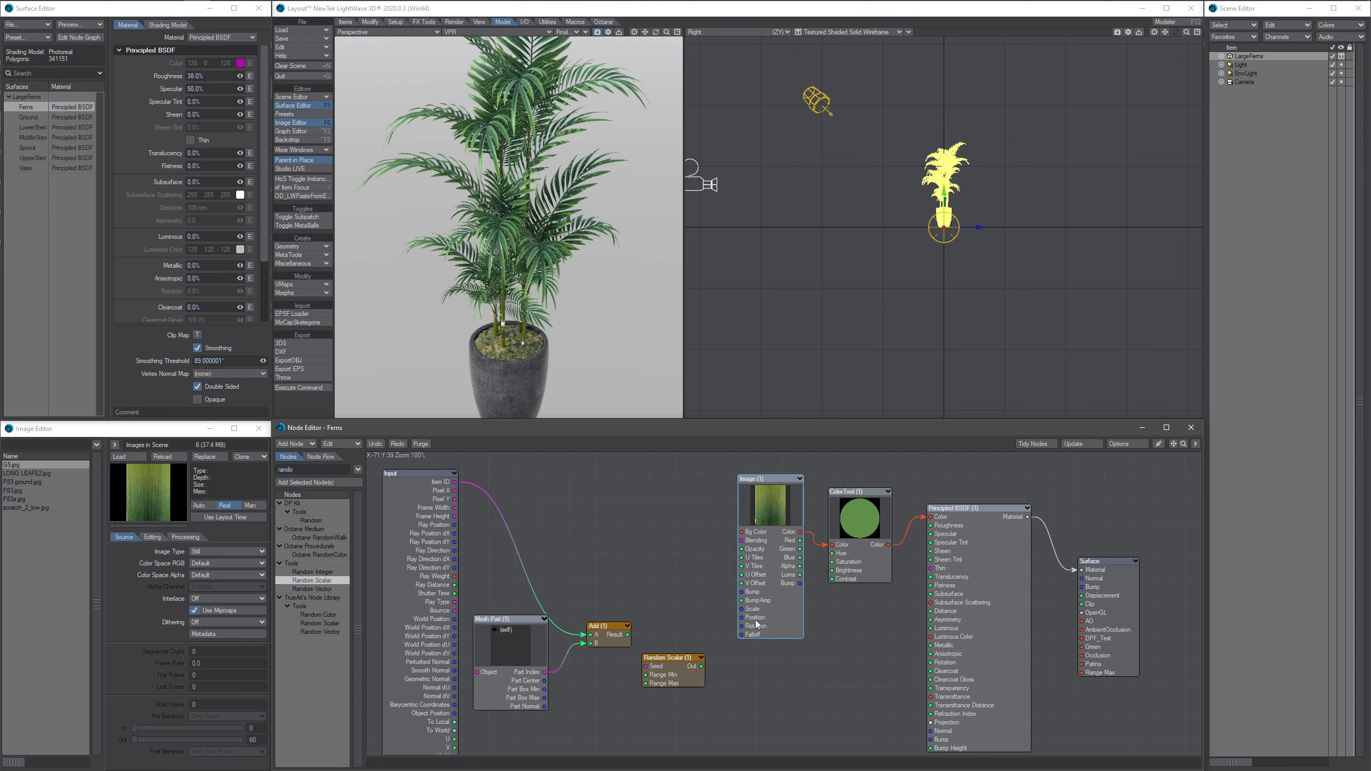
drag(687, 680, 694, 656)
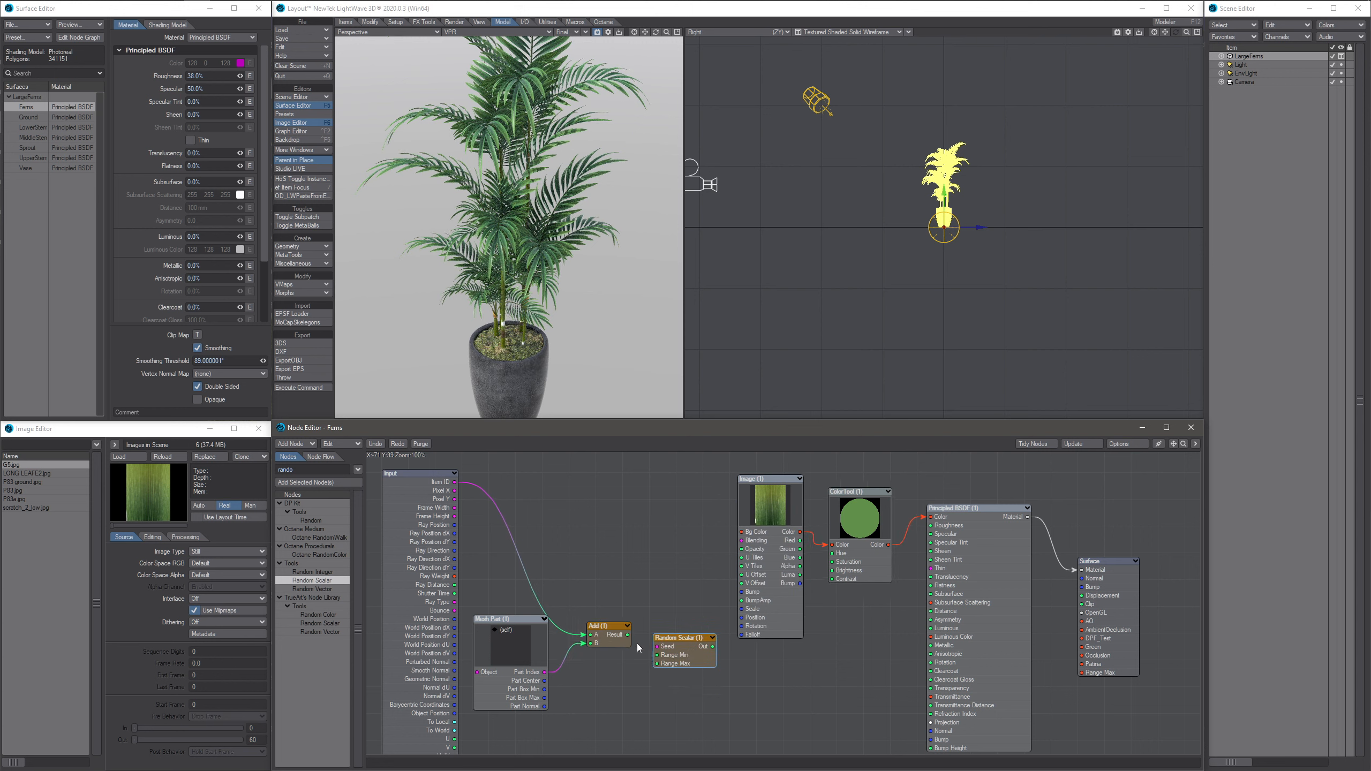
drag(627, 634, 696, 650)
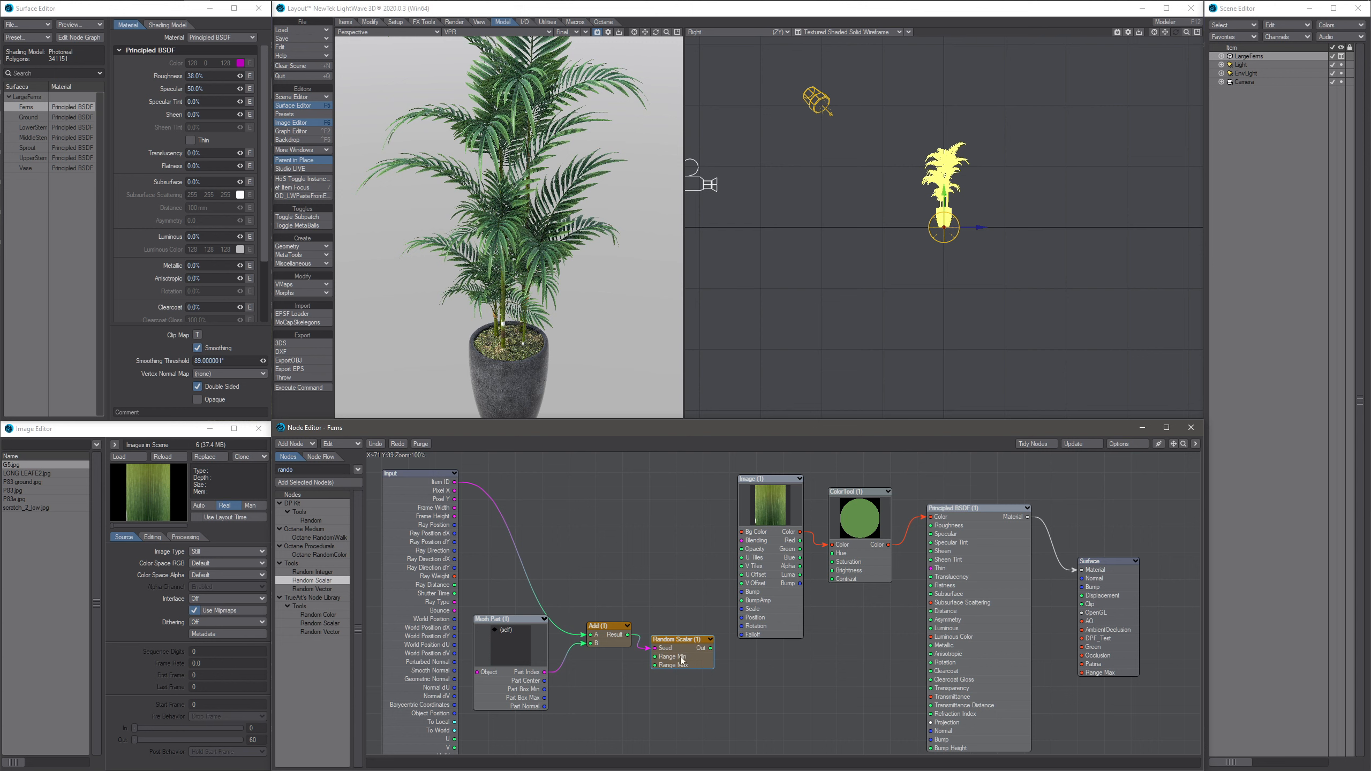
- Check the Random Scalar's range settings and connect its output to the ColorTool's Hue input
double_click(697, 663)
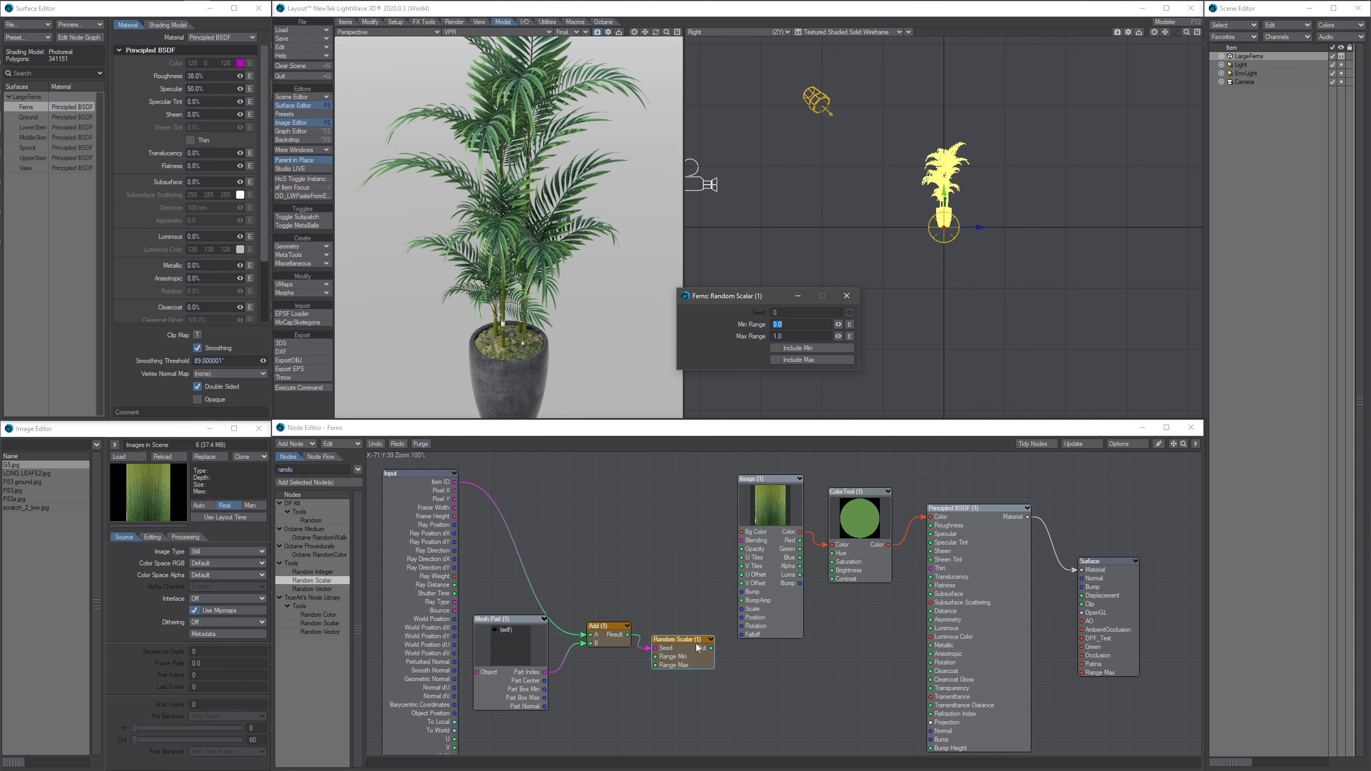
click(846, 295)
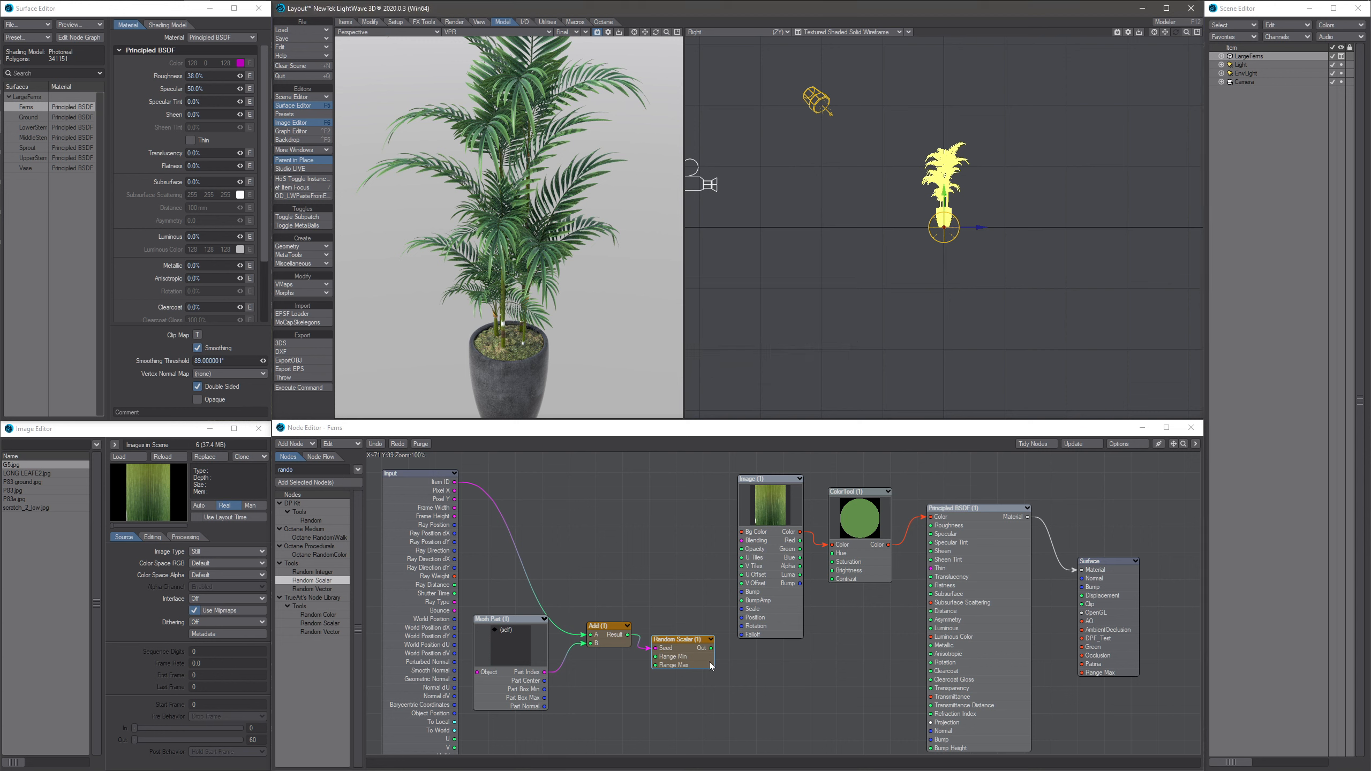
drag(712, 648, 839, 559)
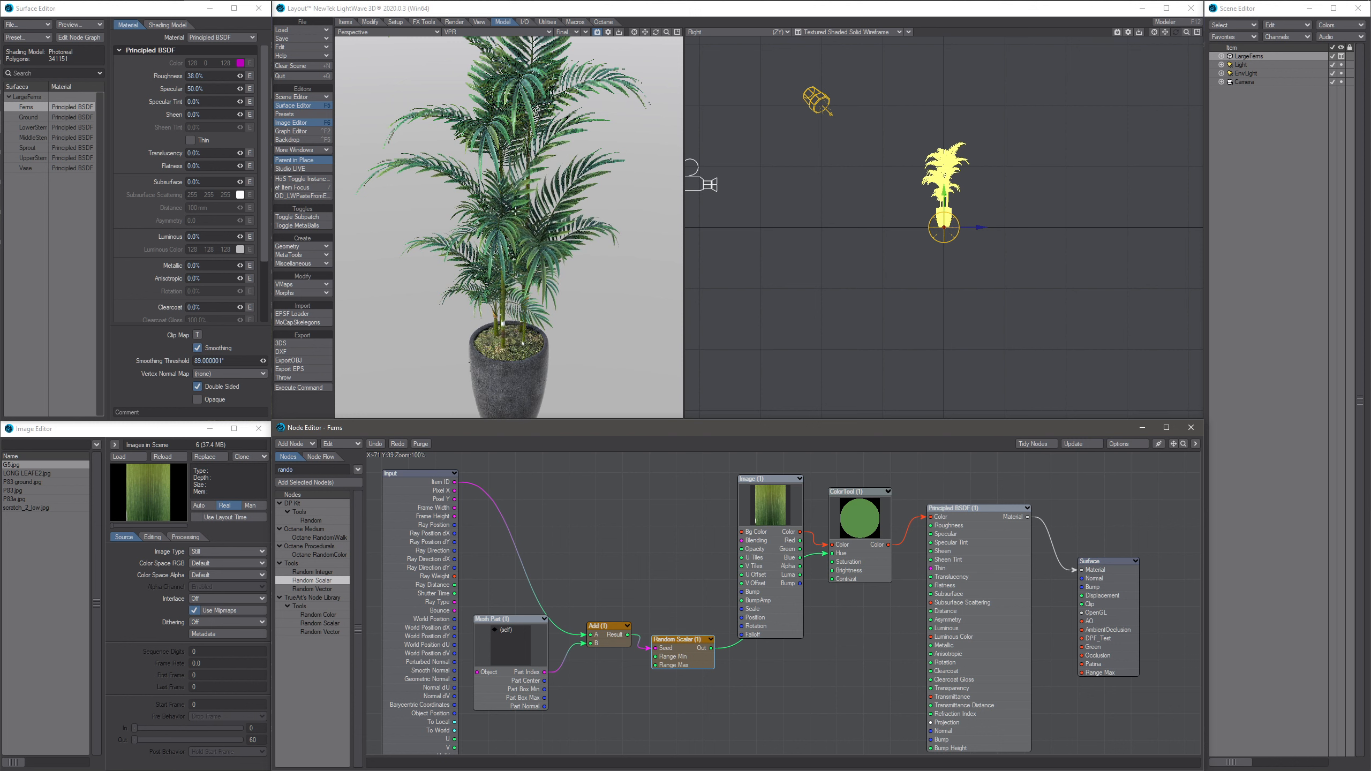
- Try a Random Scalar maximum range of 10 and inspect the leaf colors in the render preview
double_click(684, 664)
key(Tab)
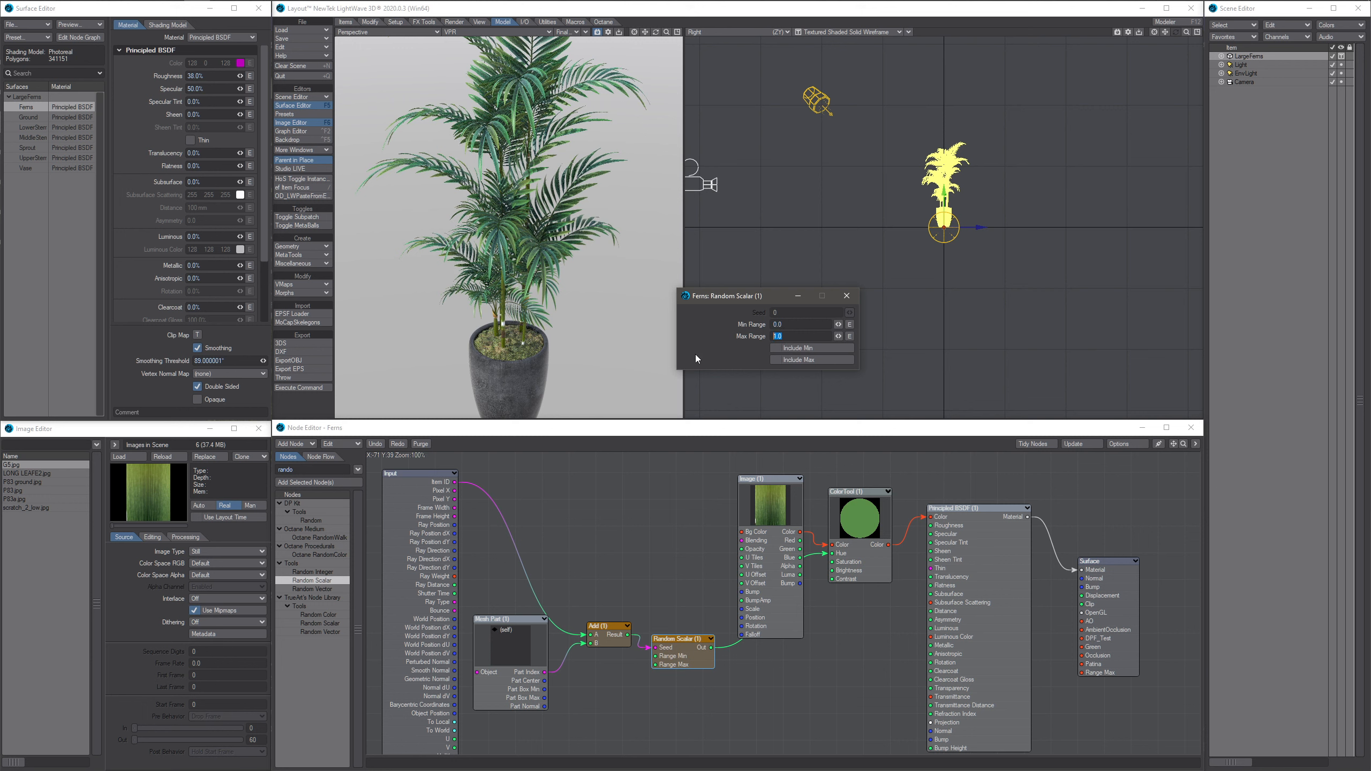
text(10)
key(Tab)
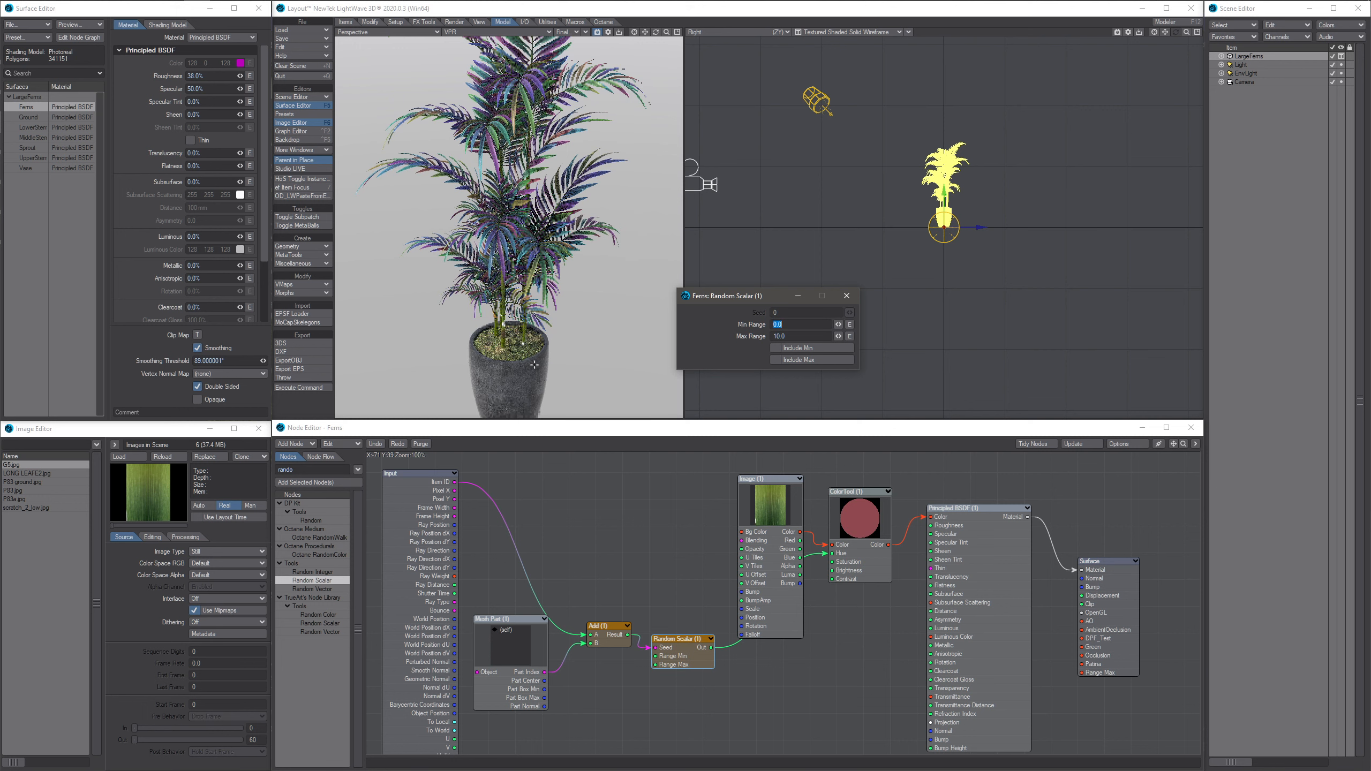
click(512, 264)
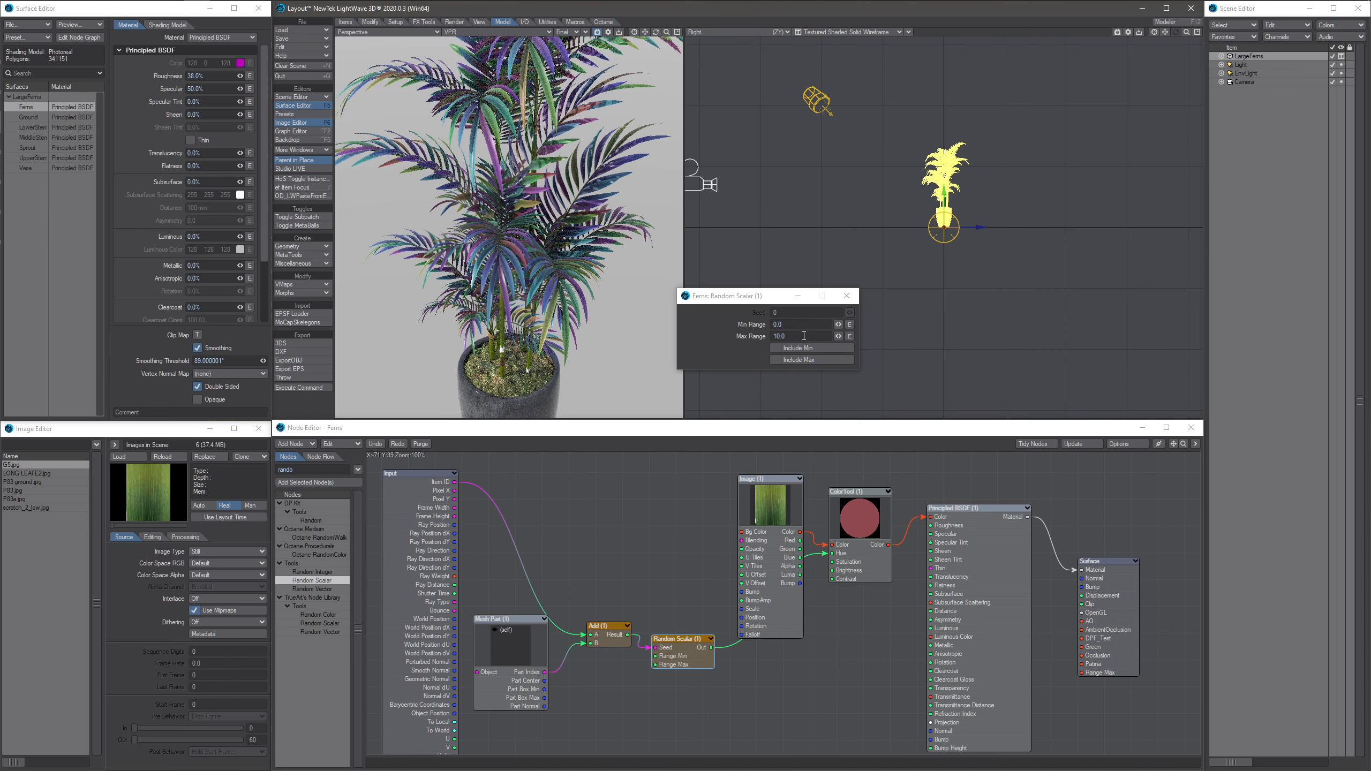
- Set the Random Scalar's maximum range to 3 and move its output from the ColorTool's Hue to its Saturation input
click(775, 336)
text(3)
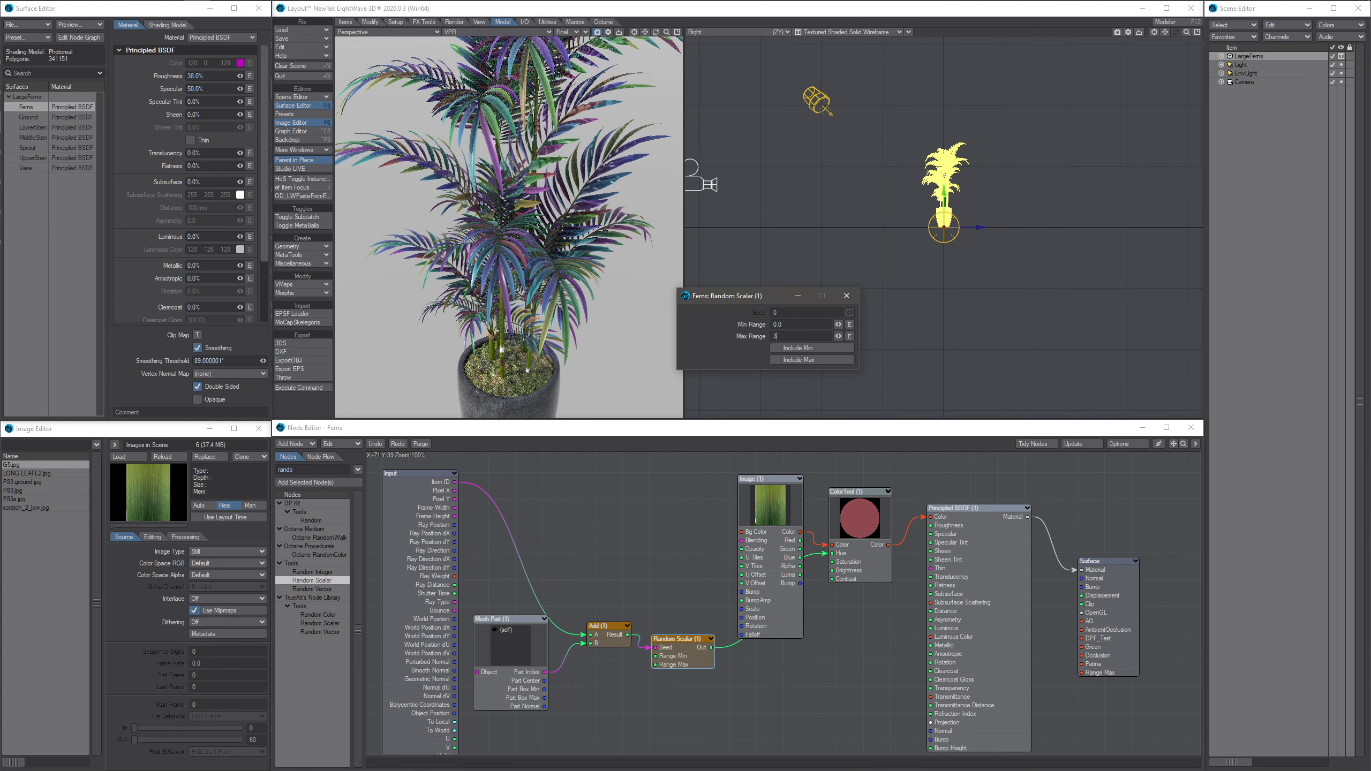
key(Return)
drag(832, 553, 835, 563)
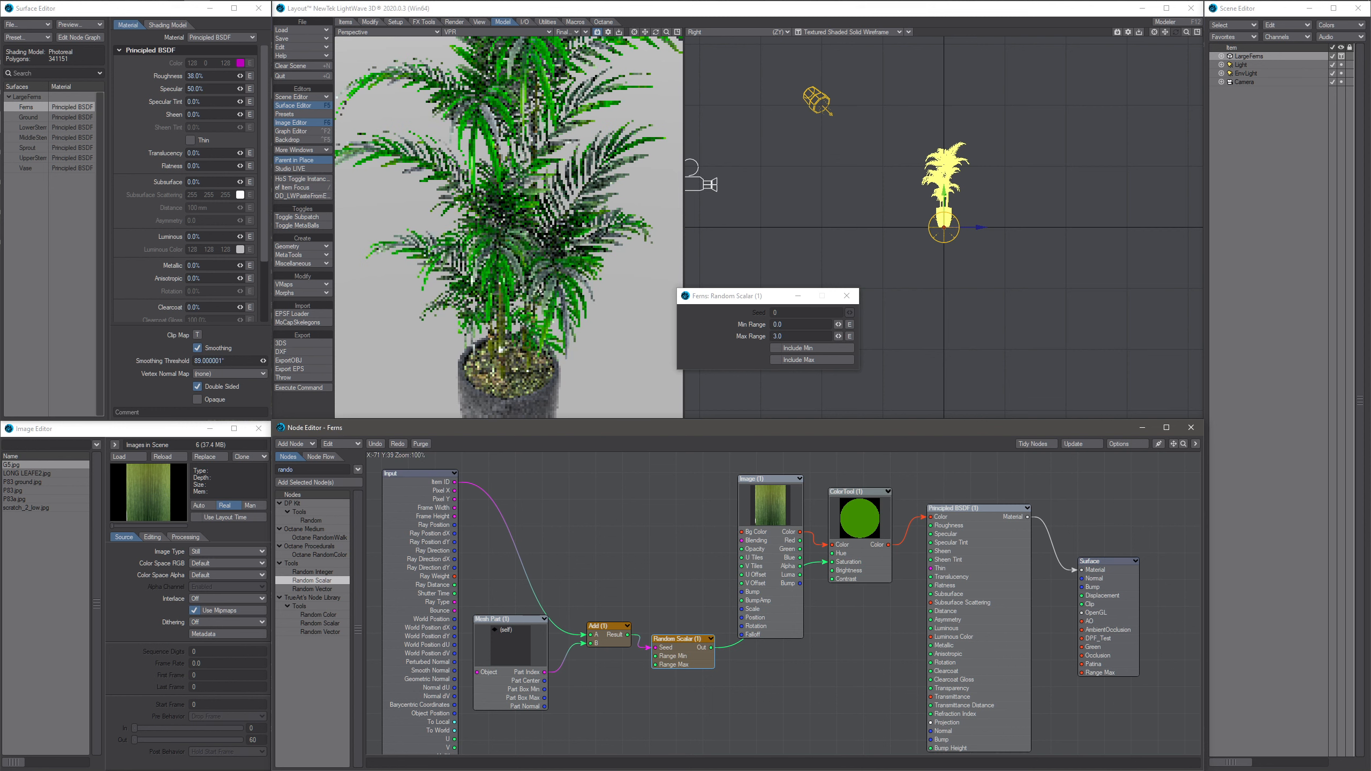
- Set the Random Scalar's maximum range to 1 and its minimum range to 0.3
click(788, 336)
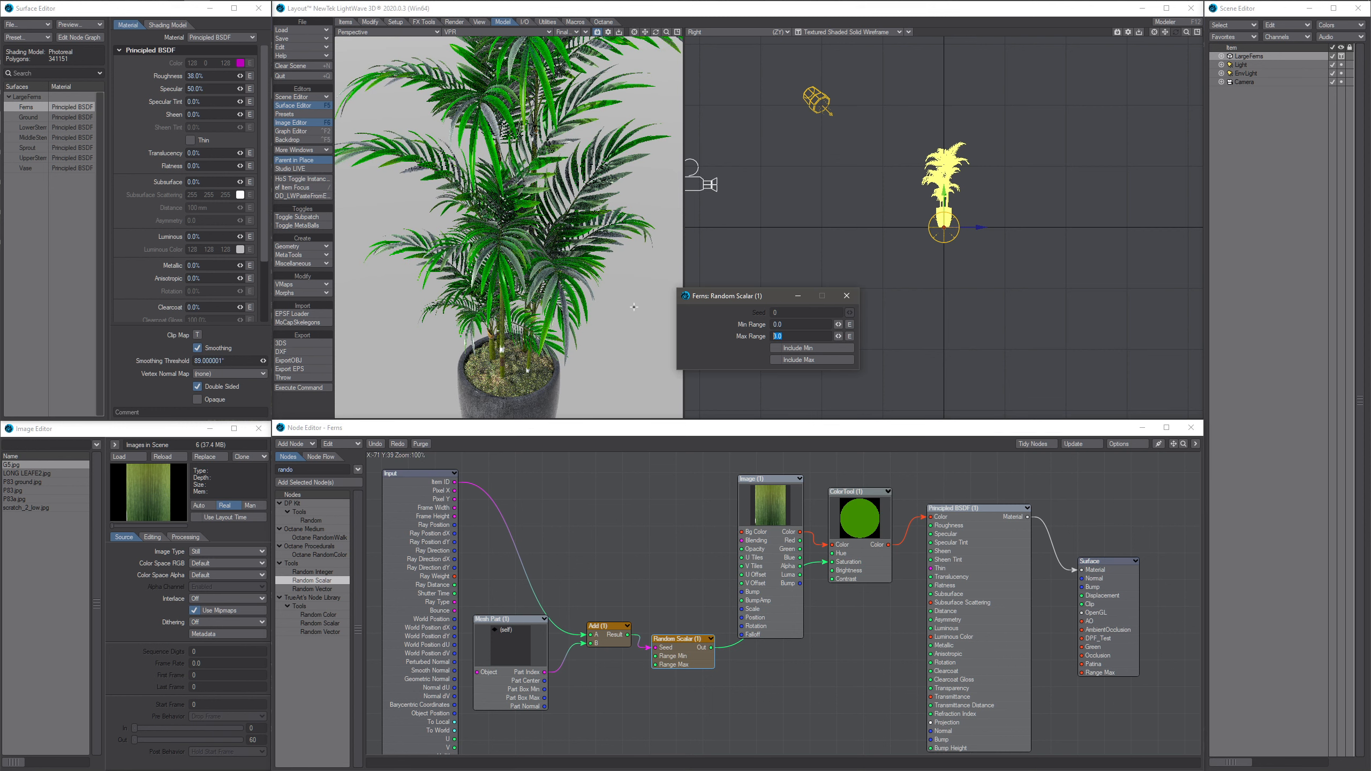
text(1)
key(Tab)
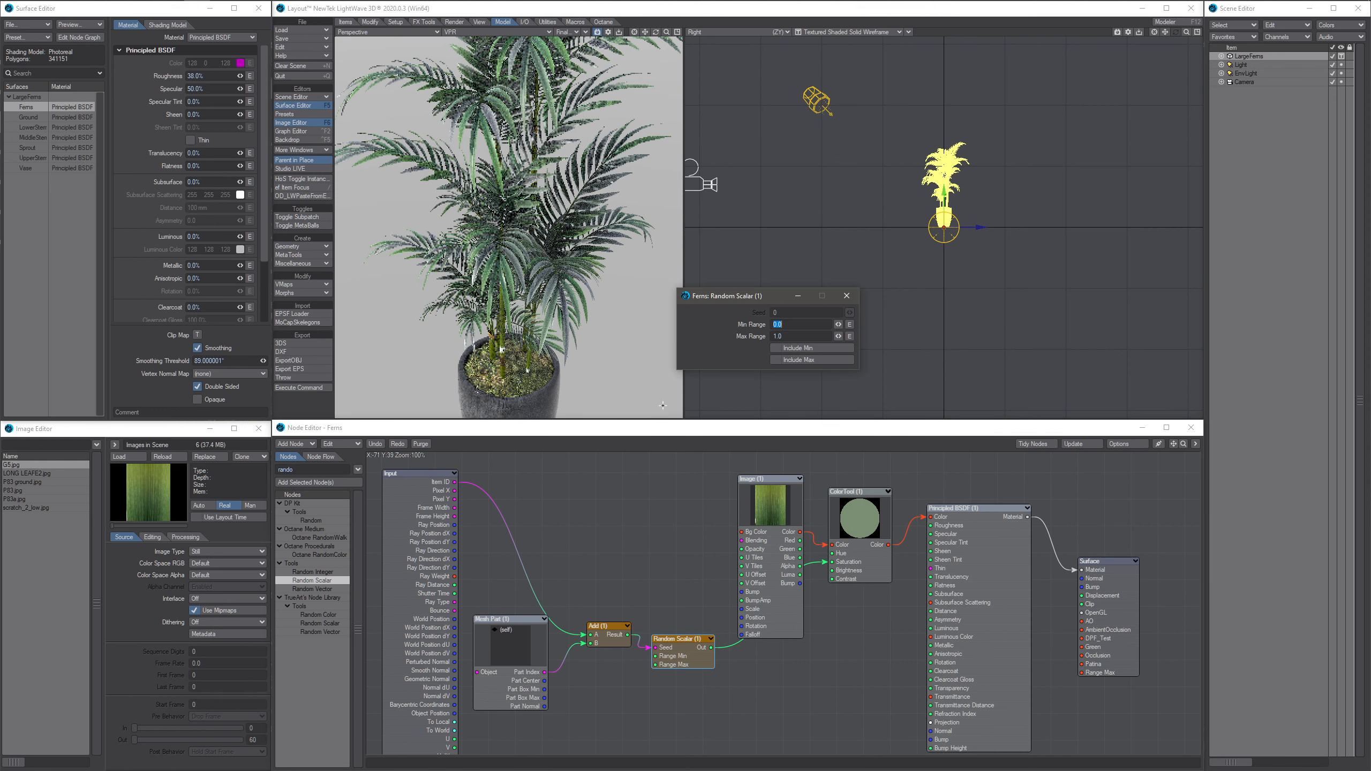
key(BackSpace)
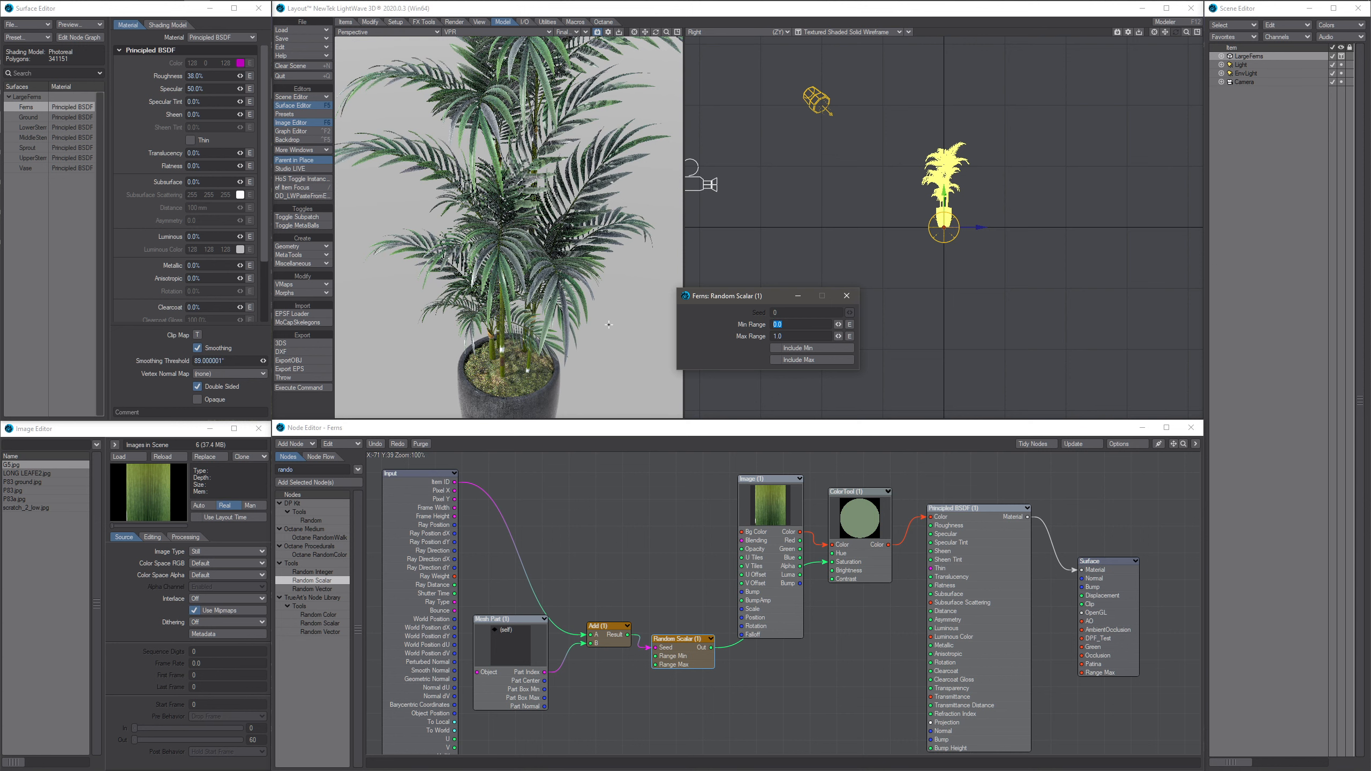
key(Tab)
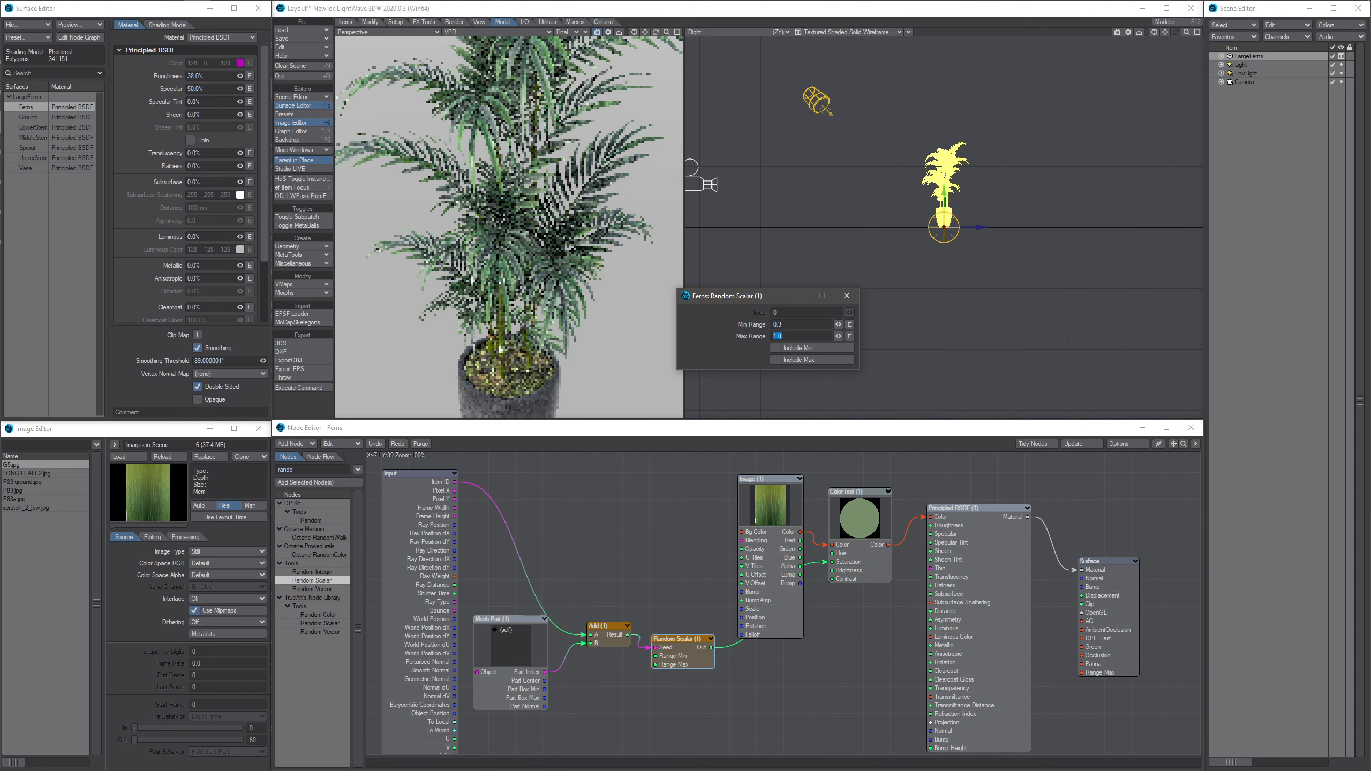
key(Return)
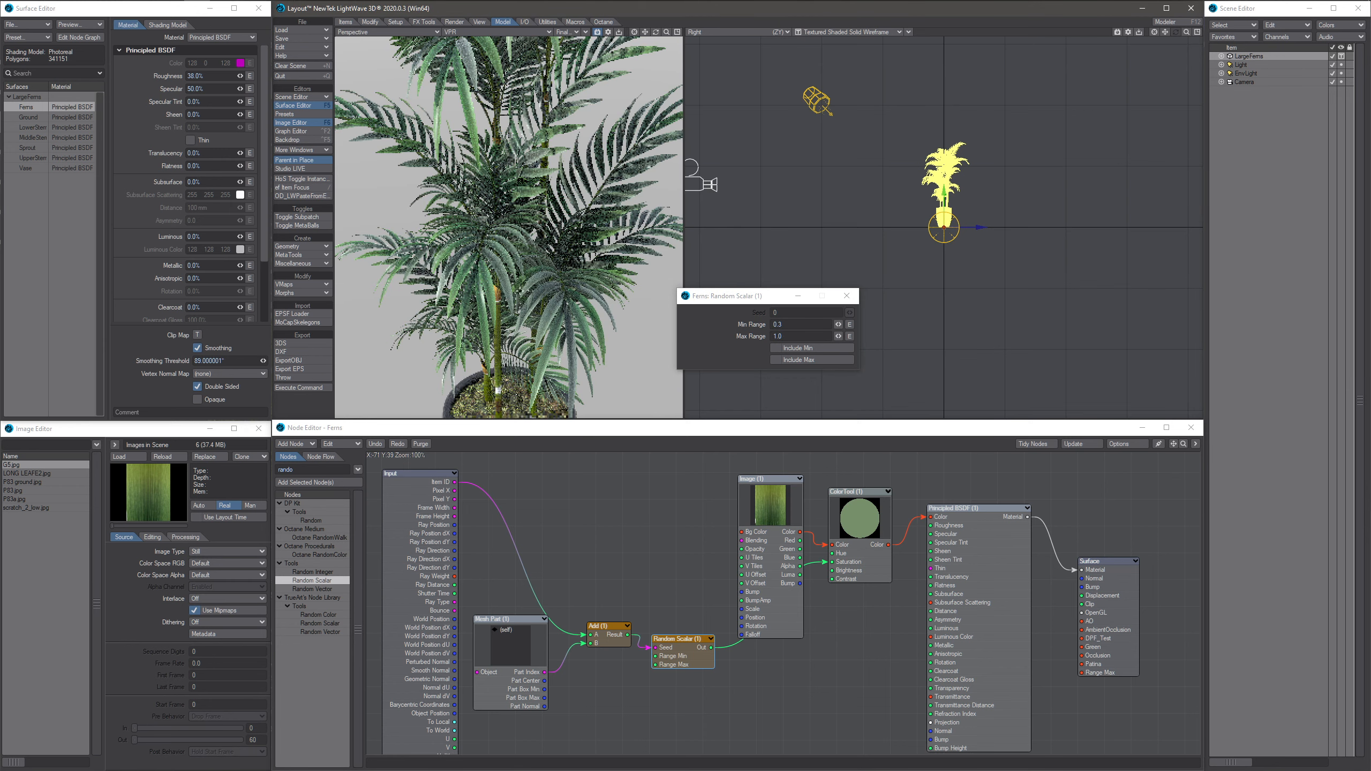
- Set the Random Scalar's maximum range to 1.5 and its minimum range to 0.7
drag(790, 336, 698, 336)
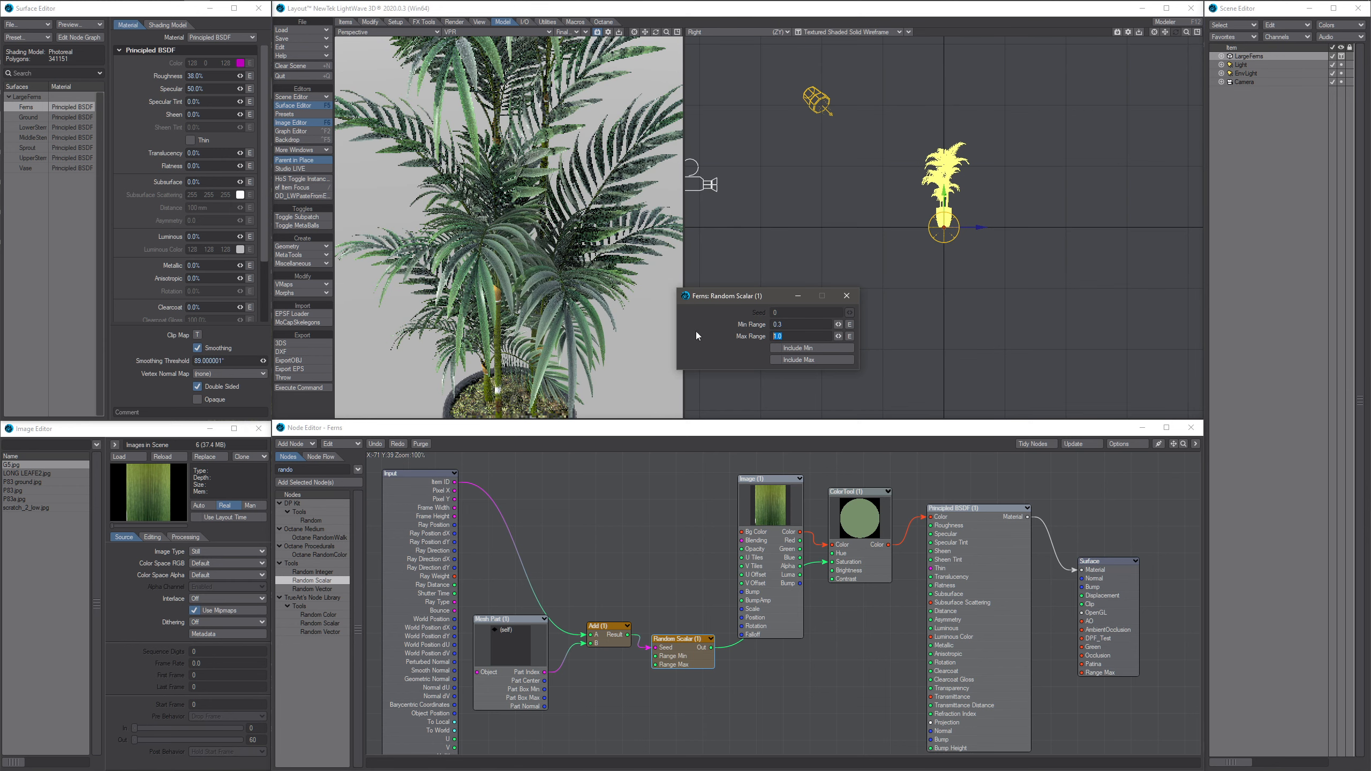
text(1.5)
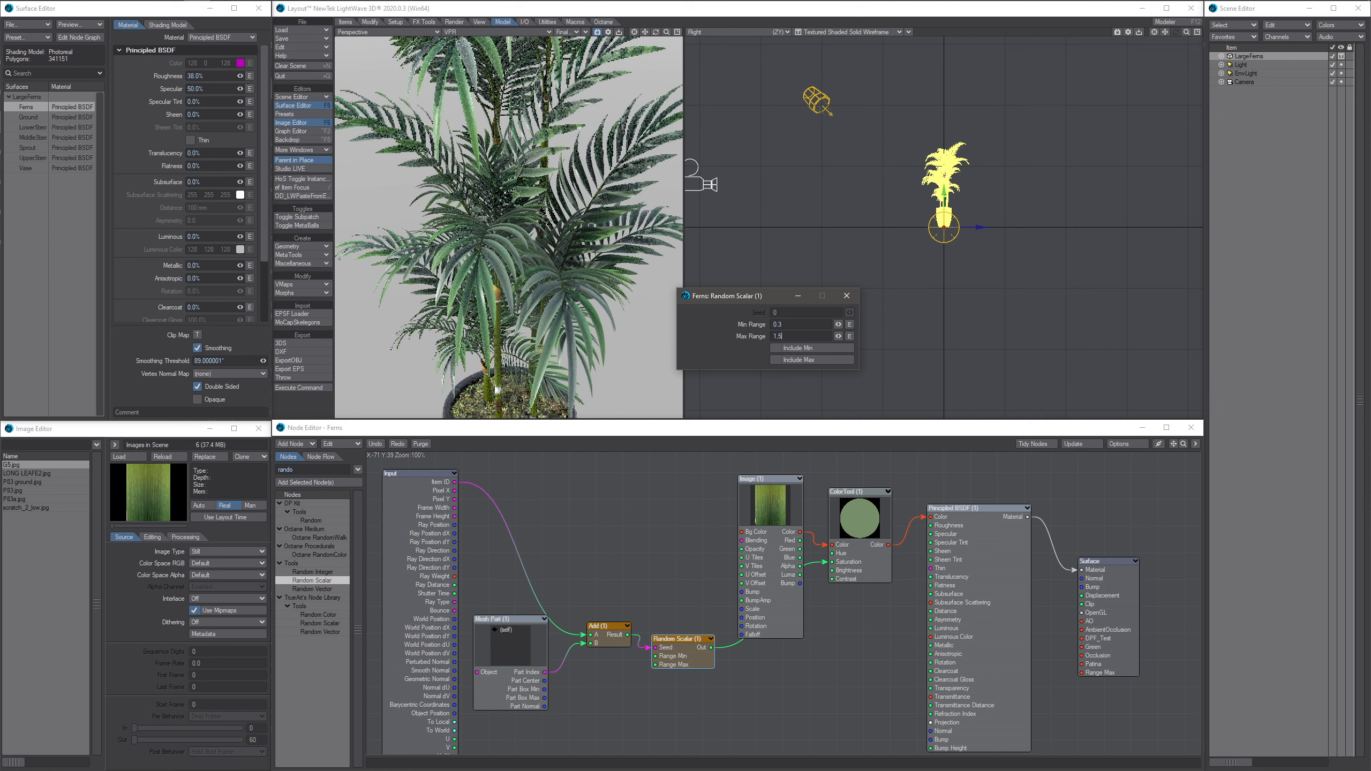
key(Tab)
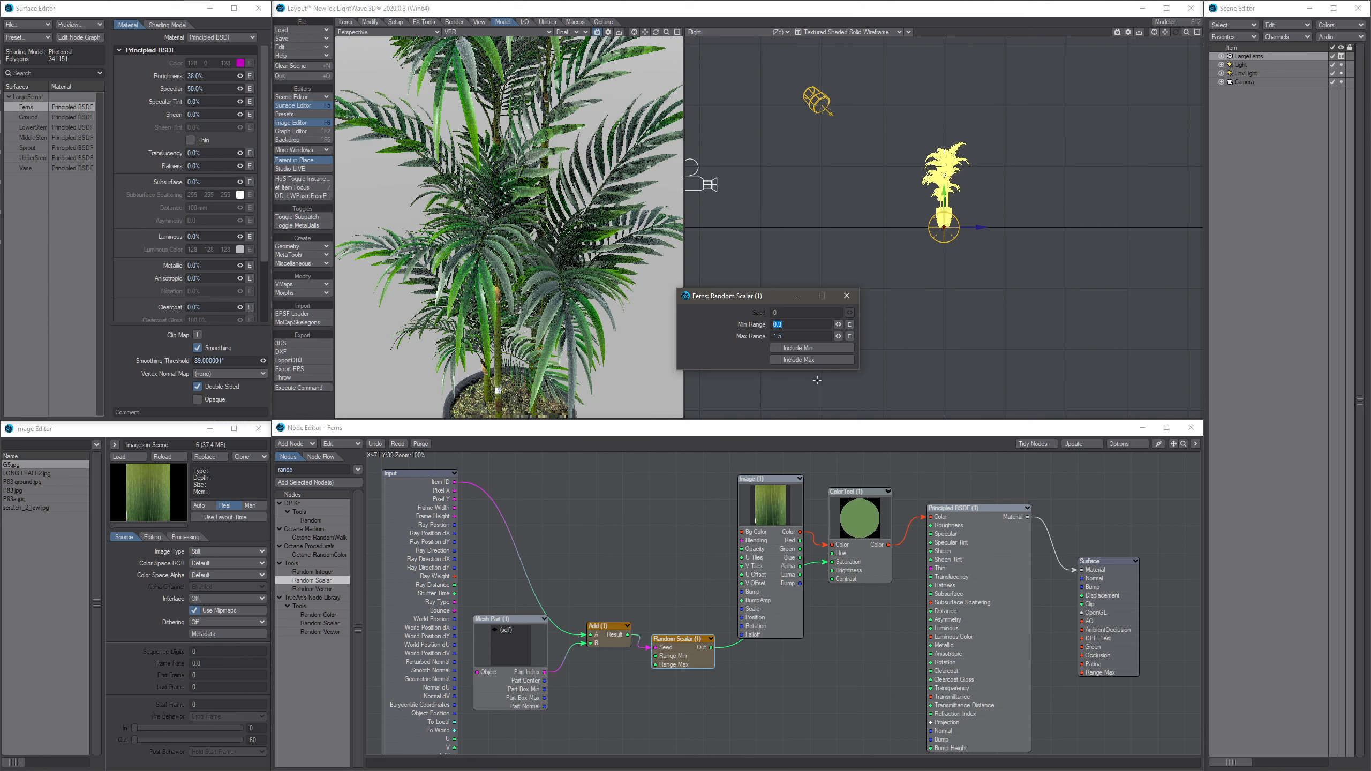
click(802, 311)
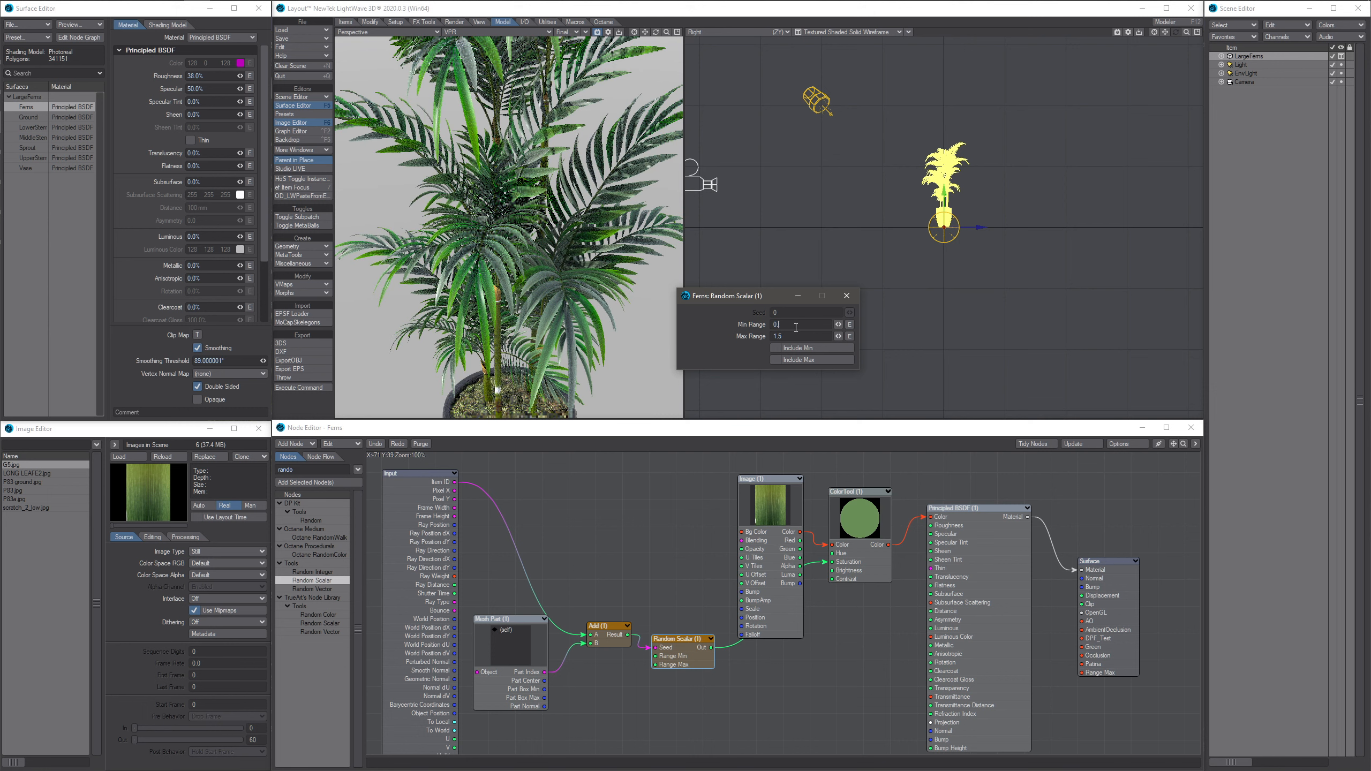
click(798, 324)
key(BackSpace)
text(7)
key(Return)
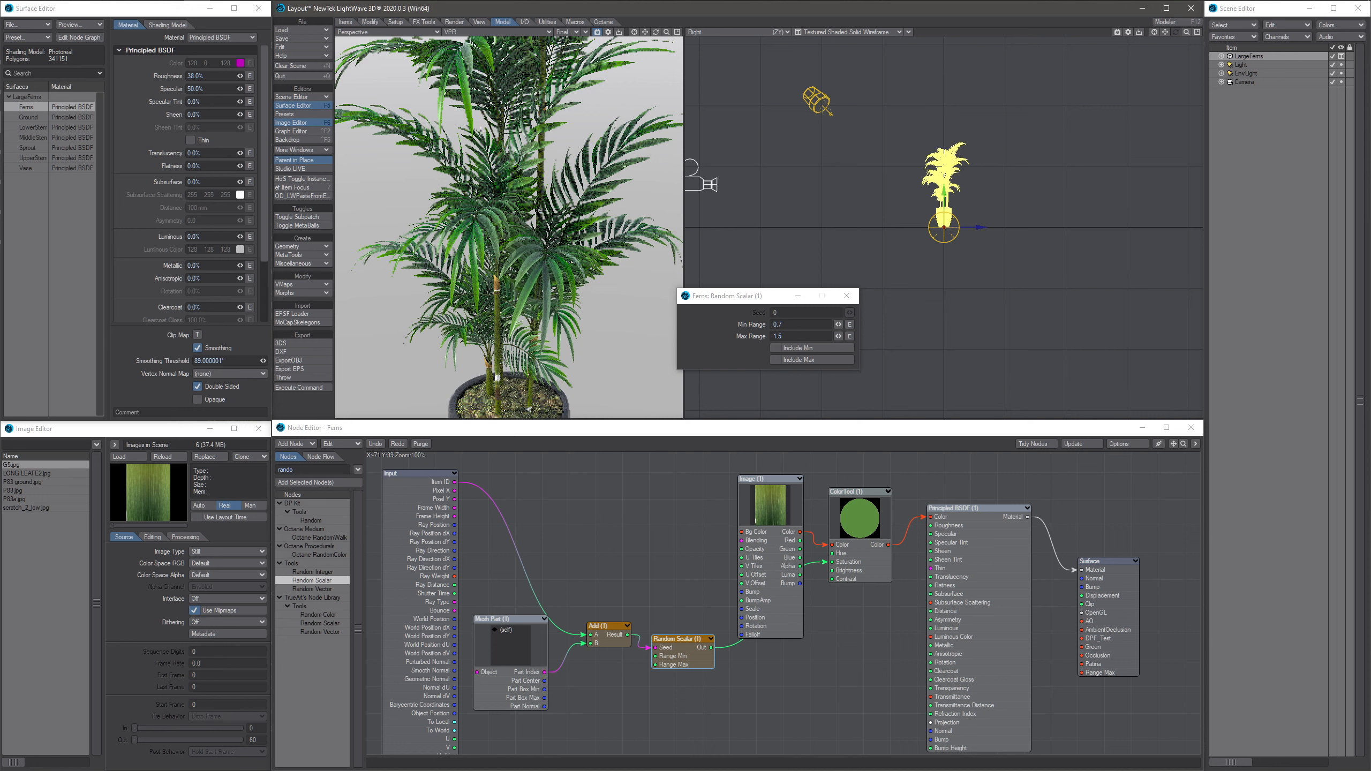
- Move the Random Scalar's output from the ColorTool's Saturation to its Brightness input and spread the Random Scalar and Image nodes apart
drag(829, 562, 831, 570)
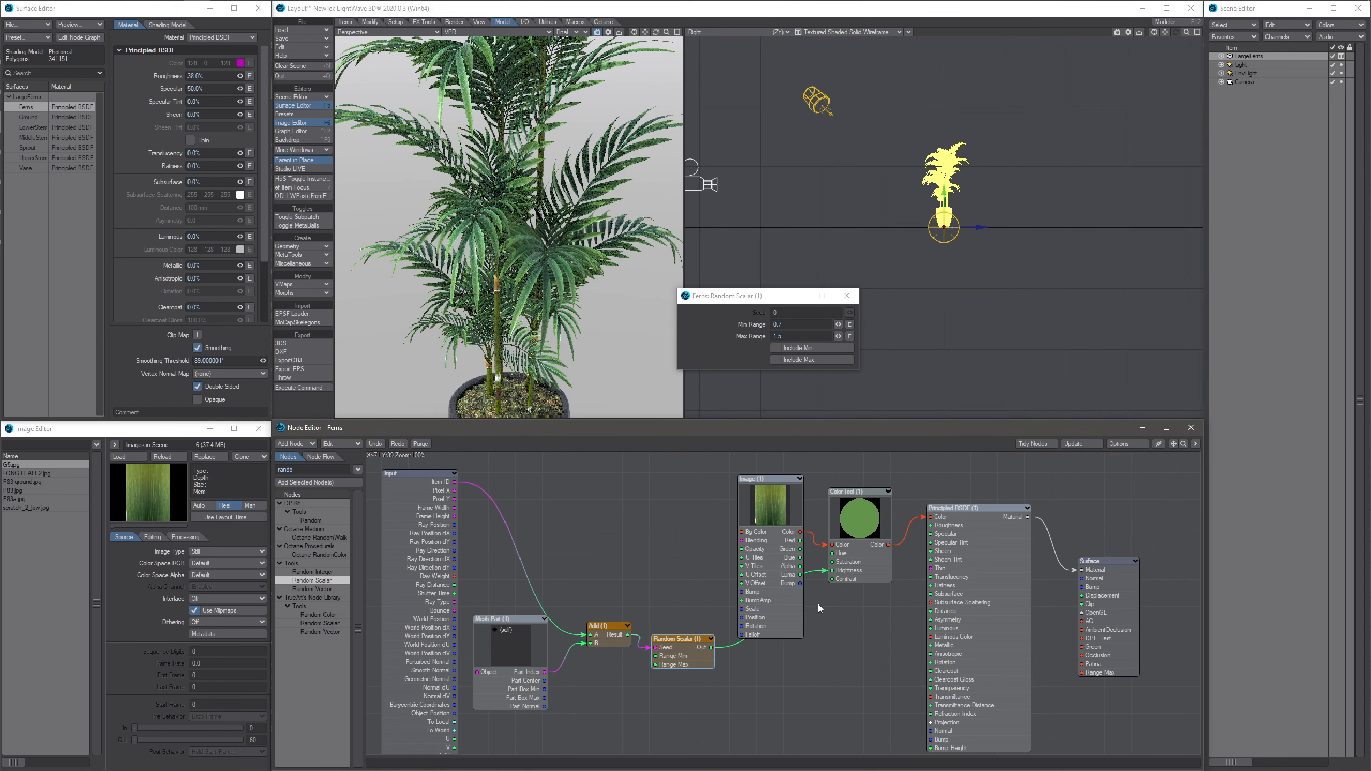
drag(700, 645, 713, 670)
drag(764, 587, 754, 564)
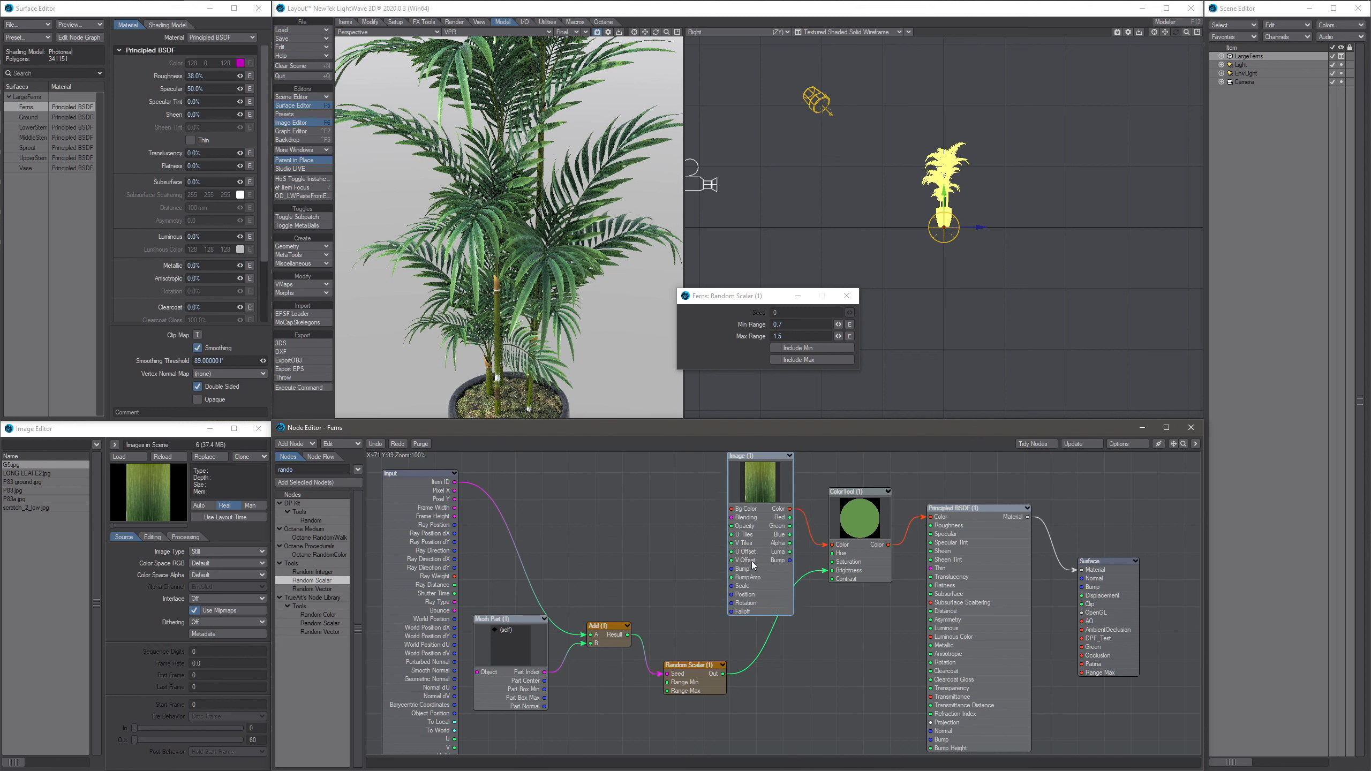
drag(704, 681, 715, 680)
- Duplicate the Random Scalar node, seed the copy from the Add result, and connect its output to the ColorTool's Saturation input
right_click(724, 688)
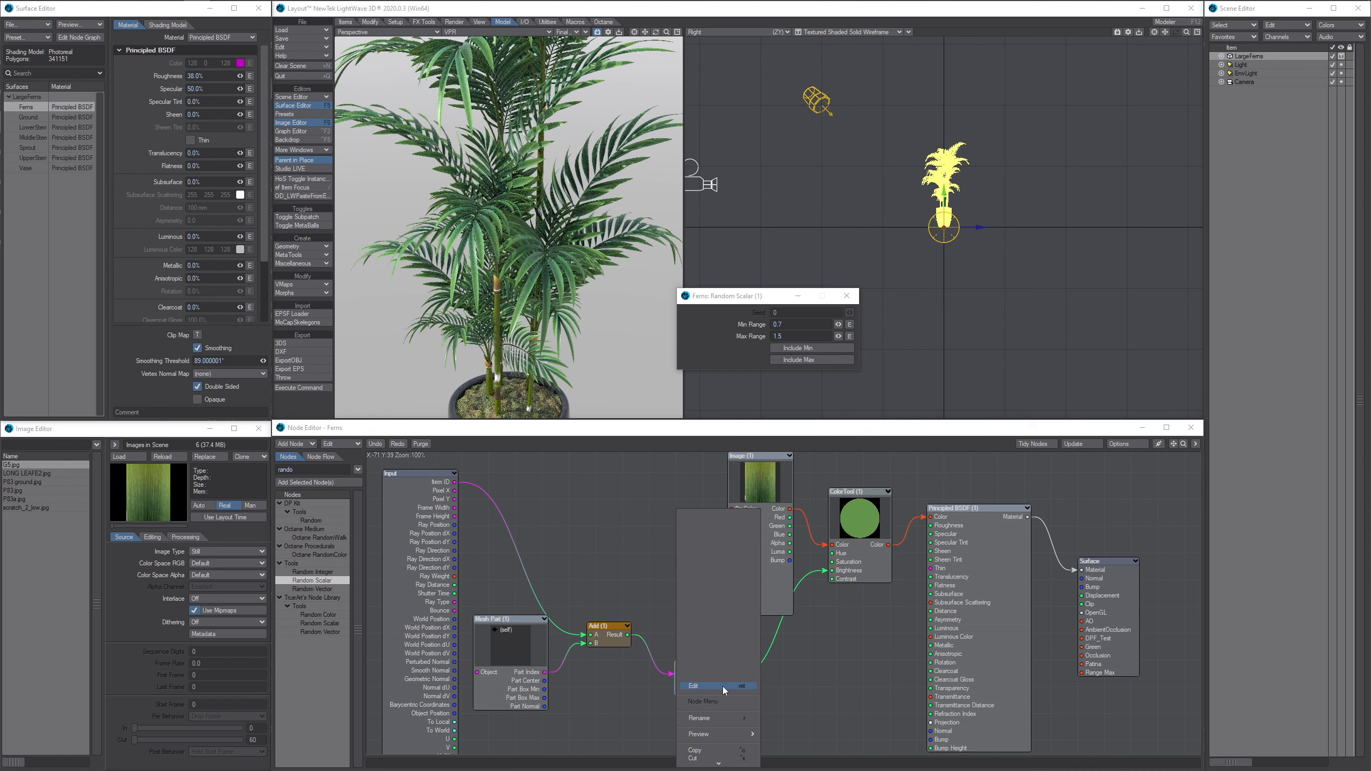
click(706, 755)
right_click(793, 694)
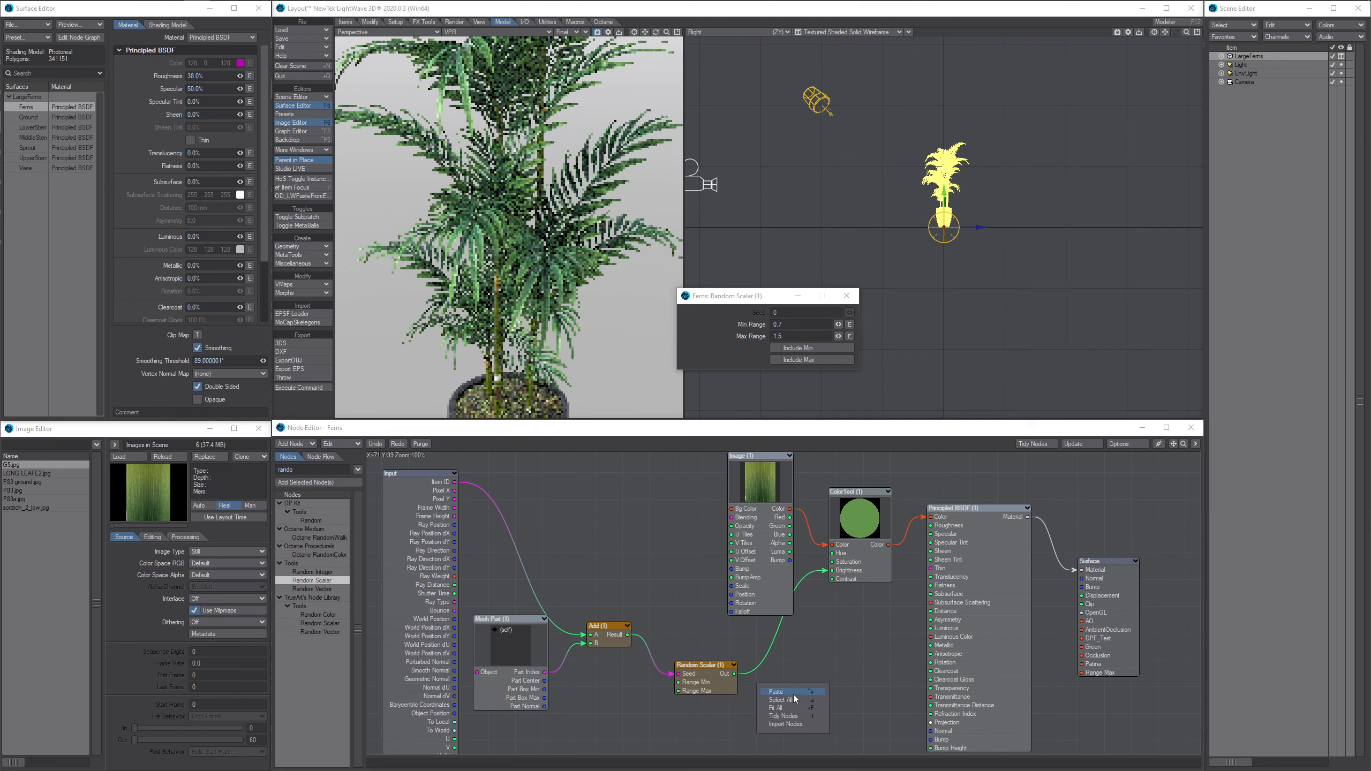
click(785, 697)
drag(771, 603, 819, 564)
drag(827, 563, 837, 562)
- Set the duplicated Random Scalar's minimum range to 0 and maximum range to 2, and move the Image node clear of the connections
double_click(697, 639)
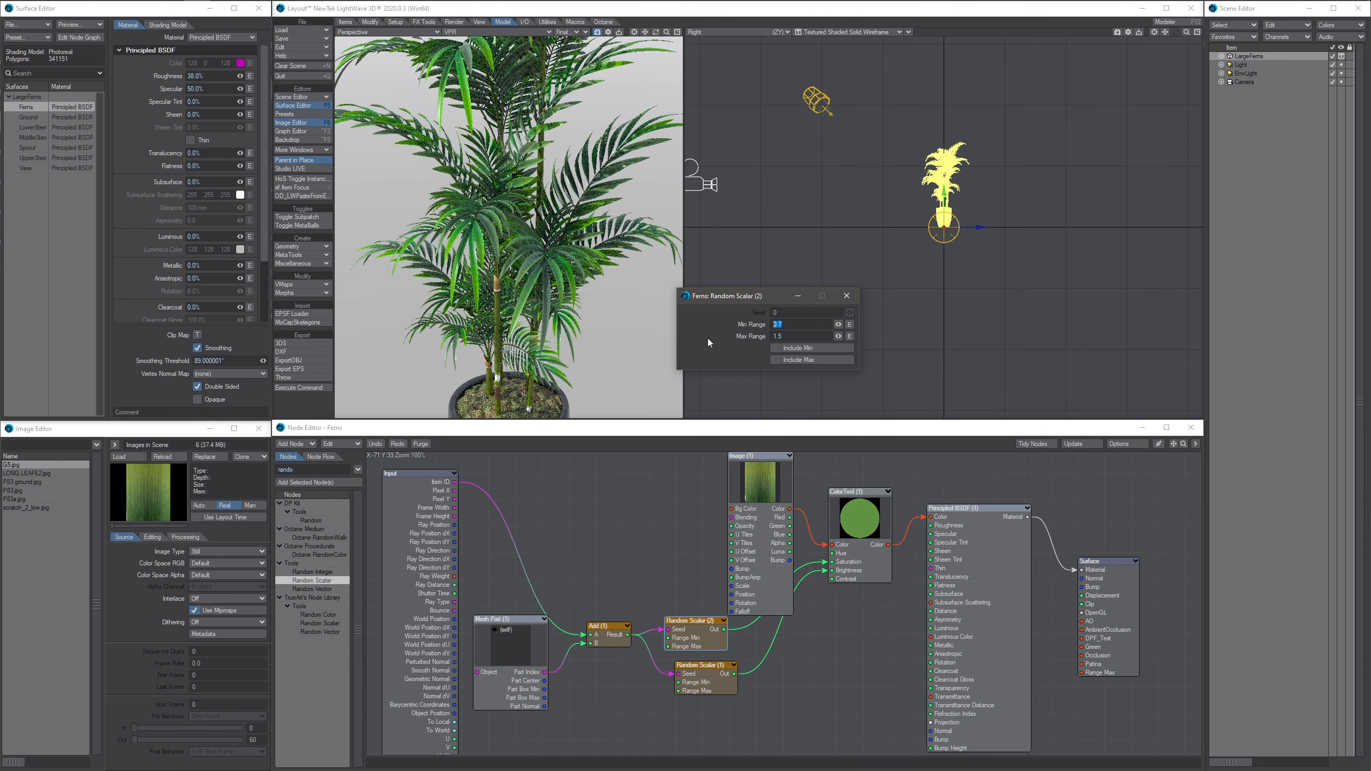
text(0)
key(Tab)
text(2)
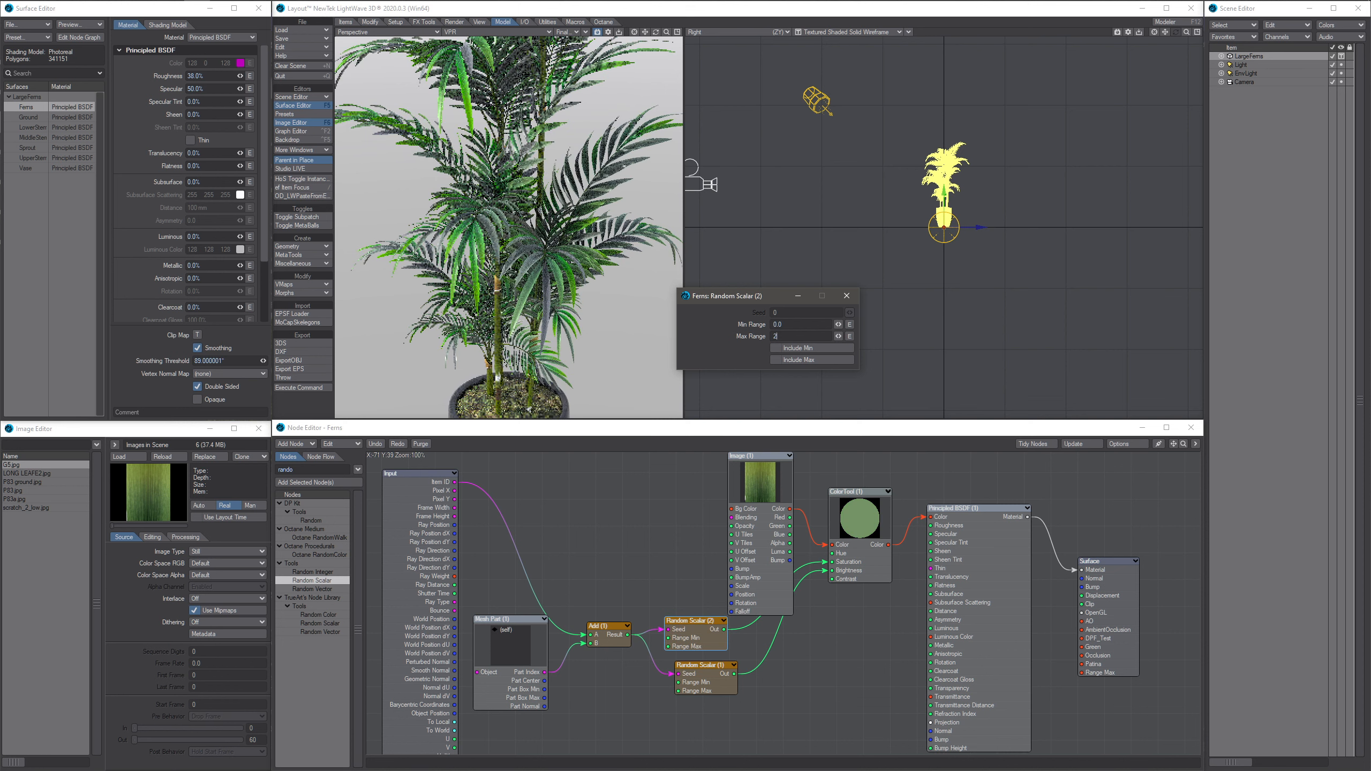
key(Tab)
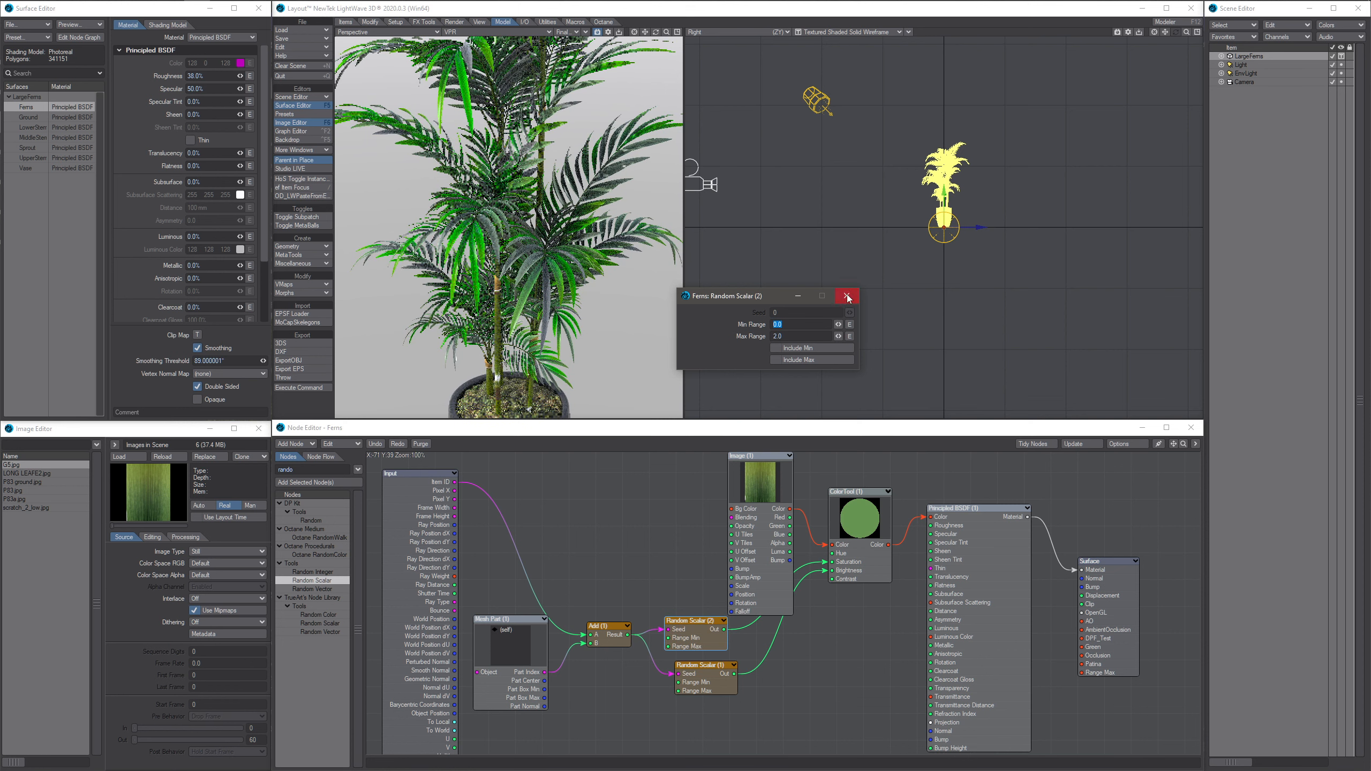
click(846, 296)
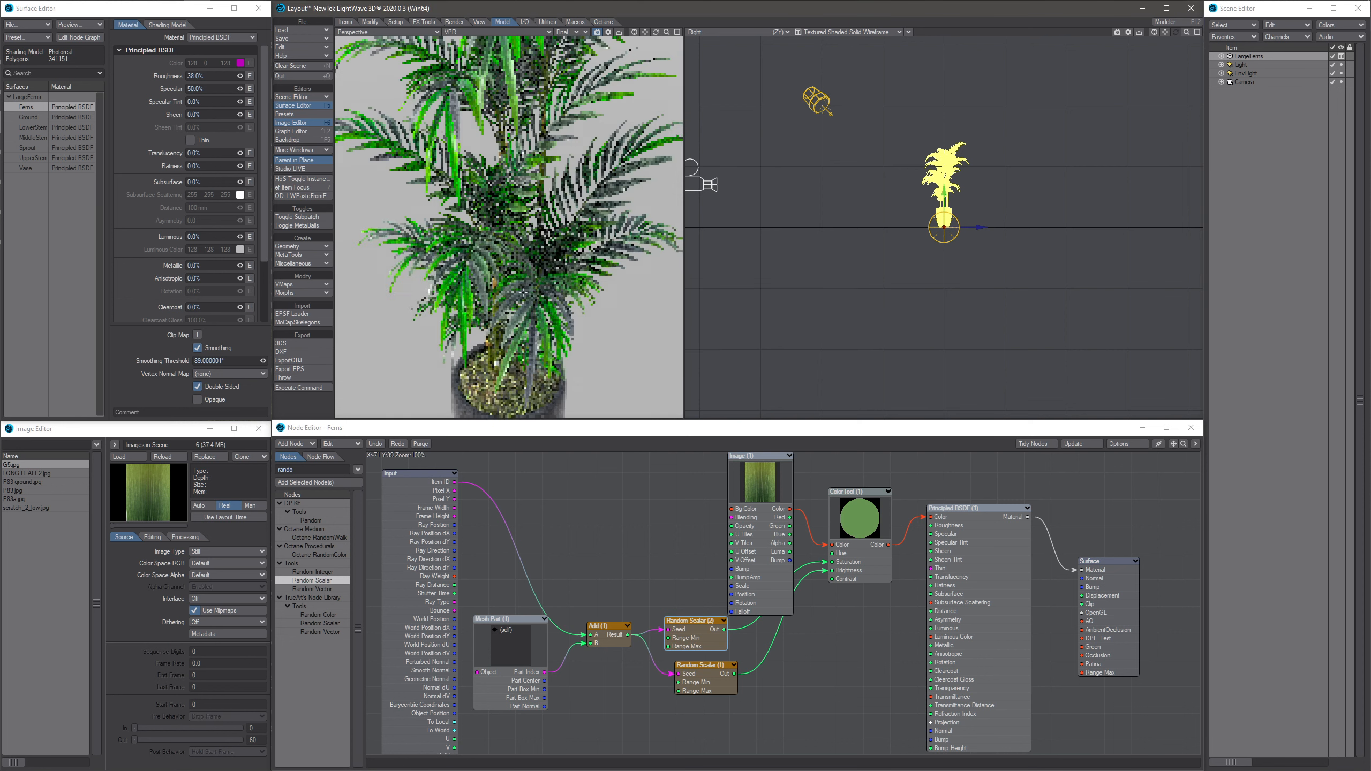
drag(770, 577, 733, 554)
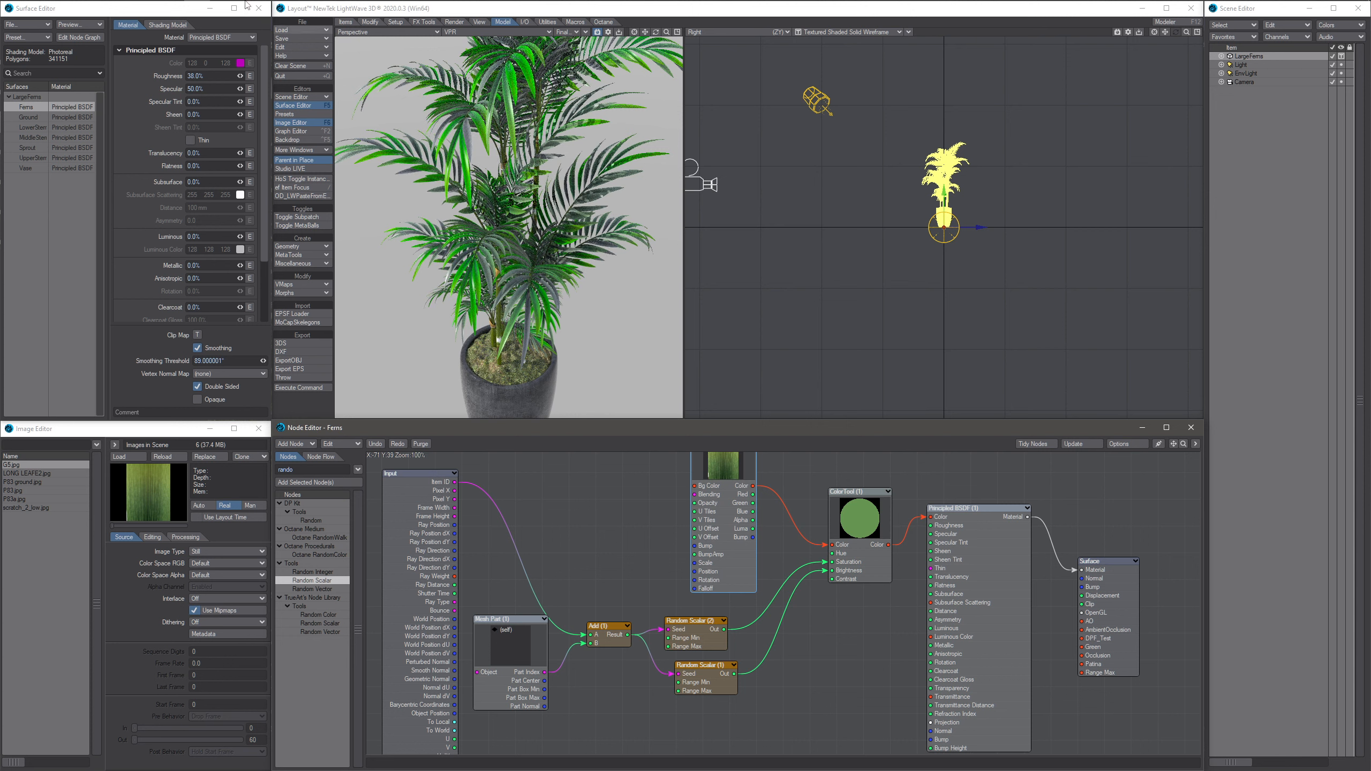
- Switch to Discord to view the posted tree render with random leaf variations, and return to Layout
mouse_move(144, 20)
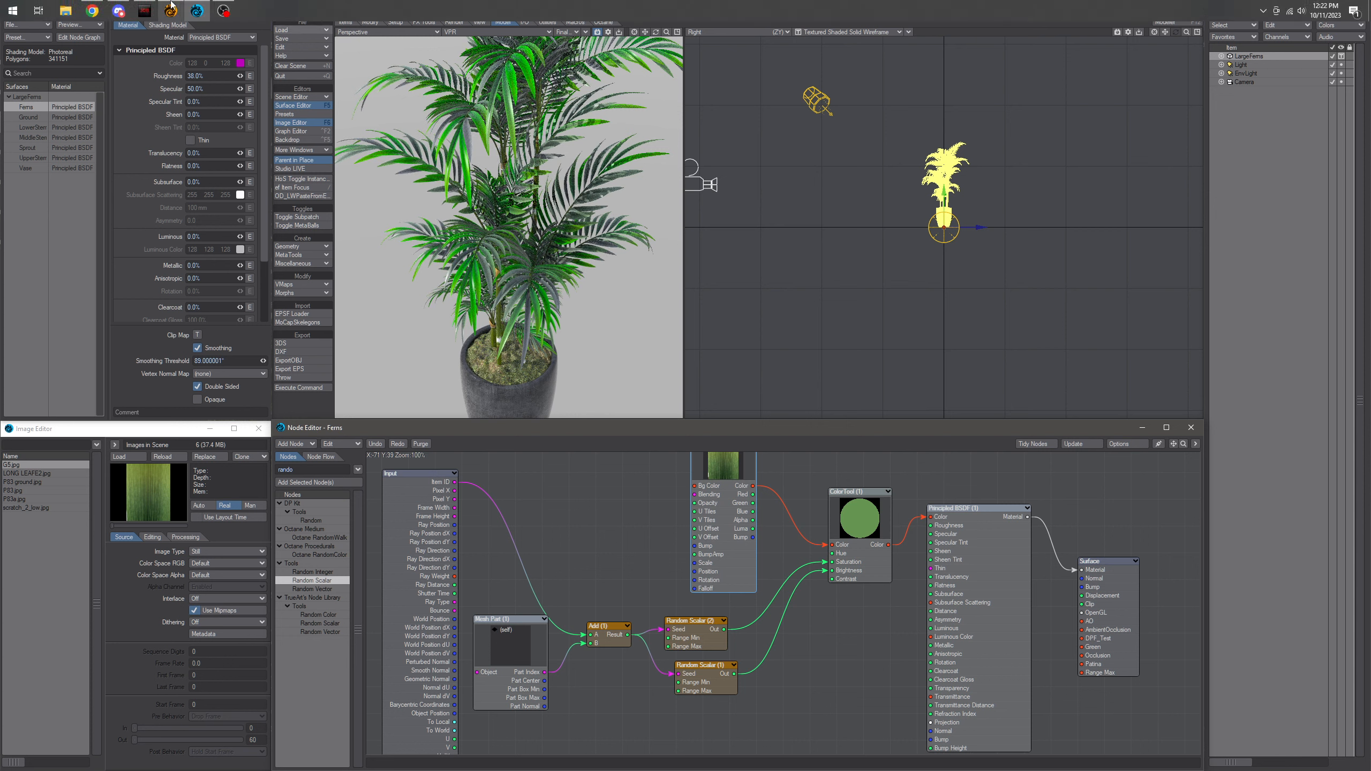
click(118, 11)
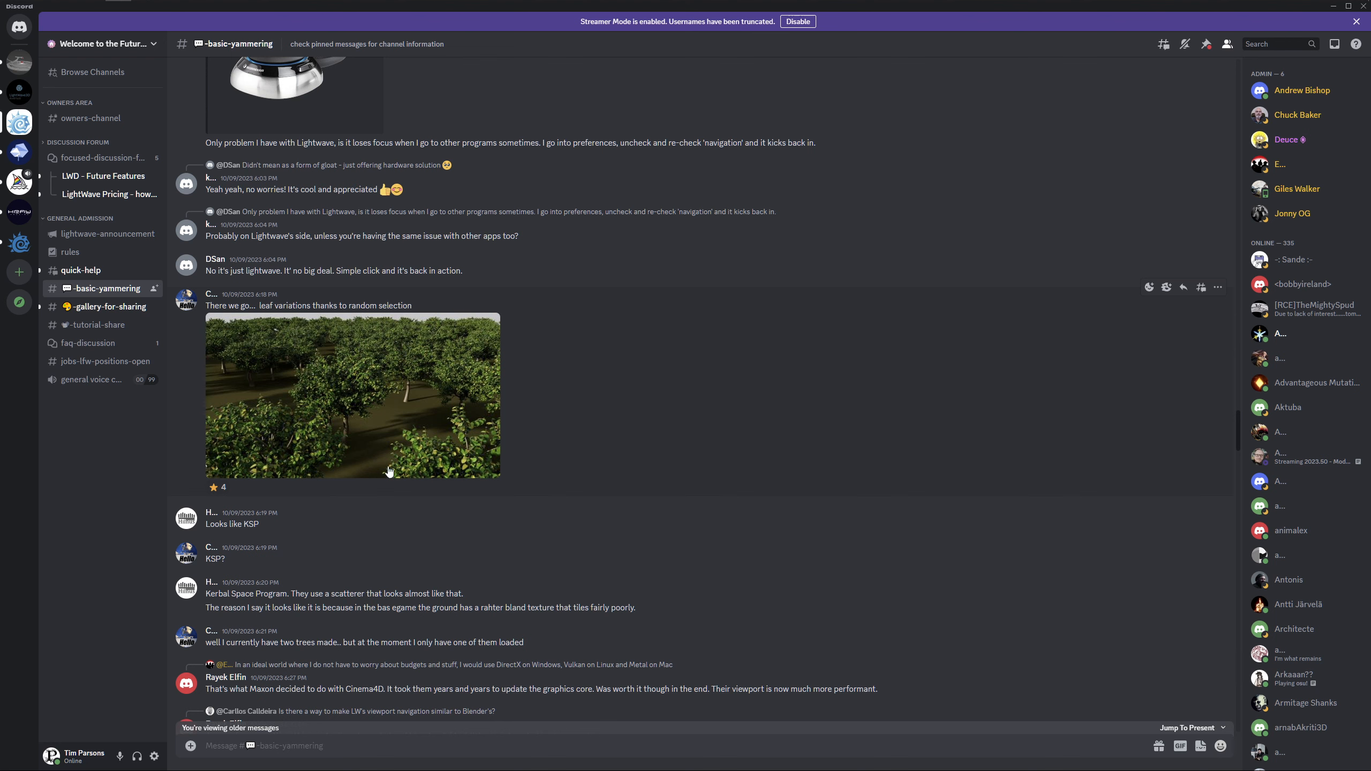
click(197, 11)
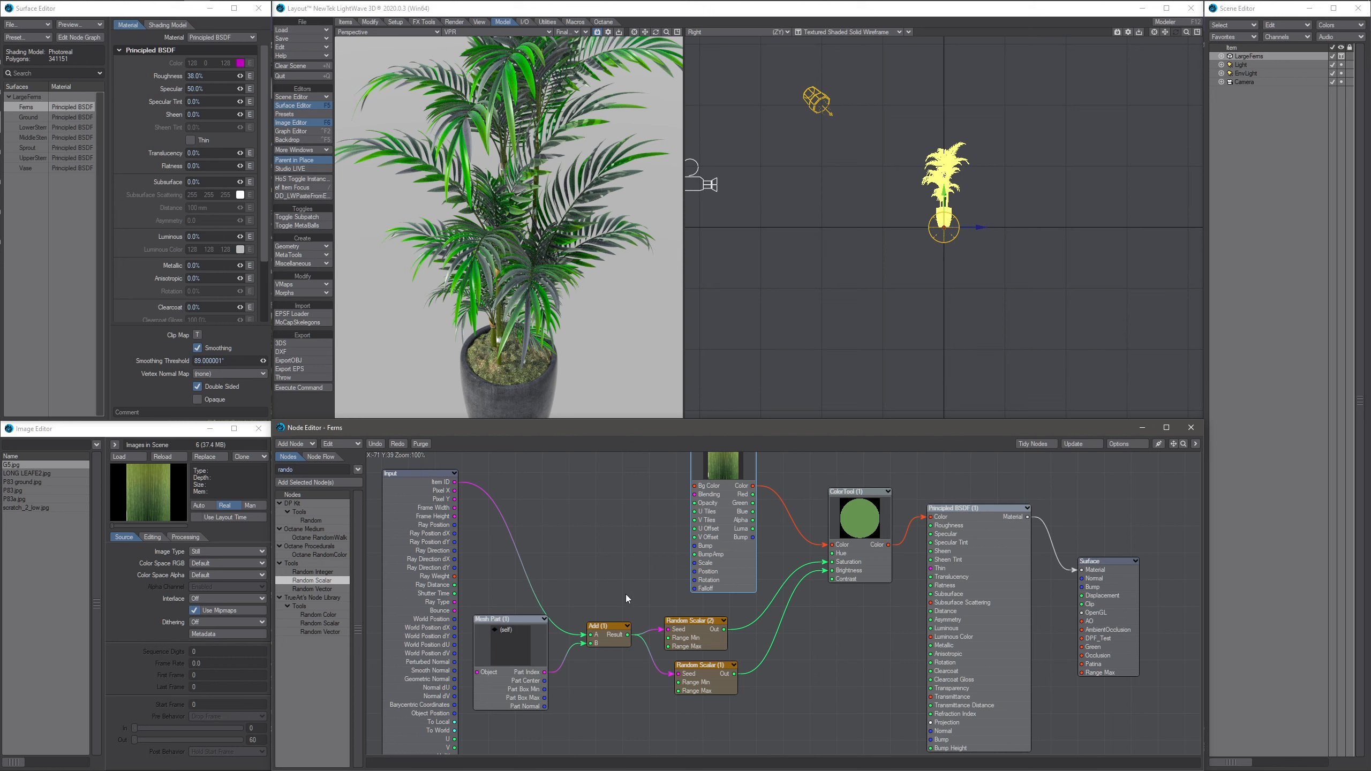
- Disconnect the duplicated Random Scalar from Saturation and move the original's output from Brightness to Hue, trying Saturation in between
click(811, 573)
drag(823, 563, 813, 564)
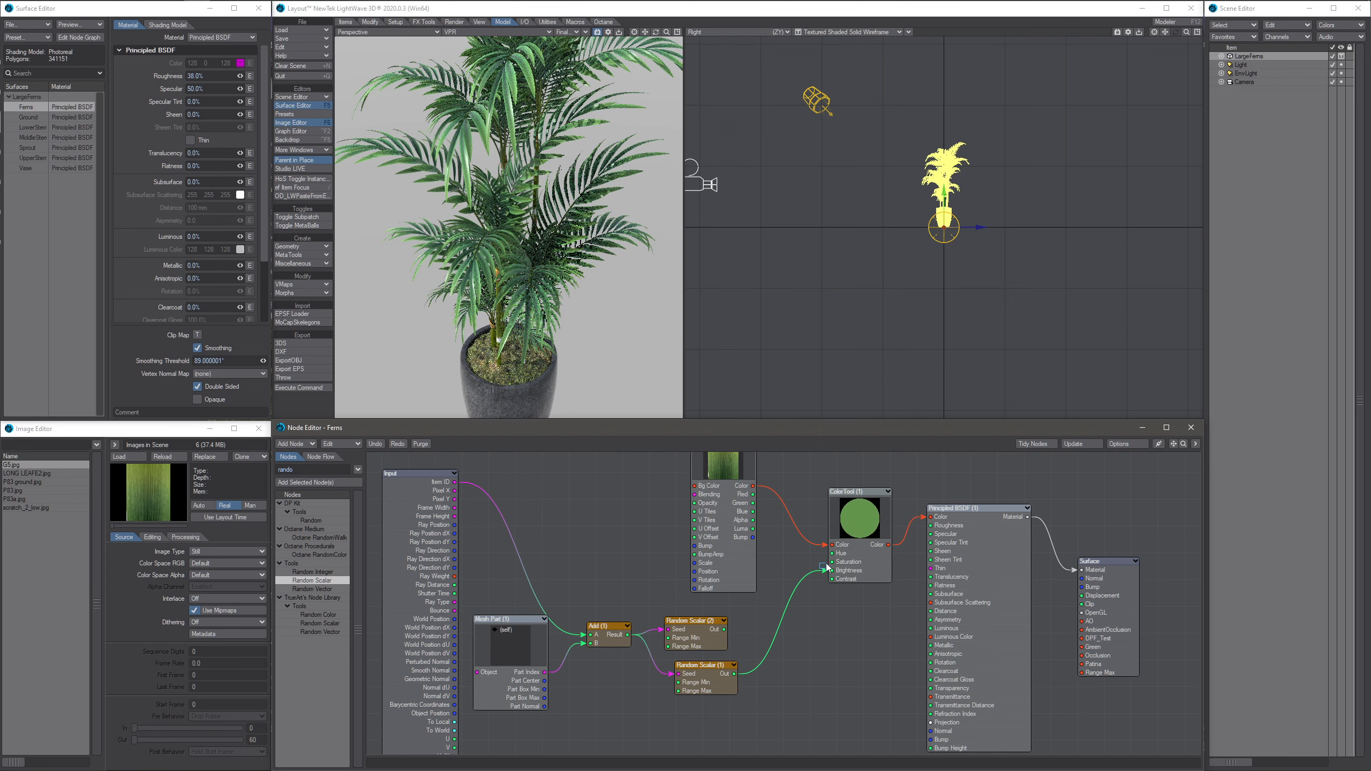
drag(826, 572, 827, 562)
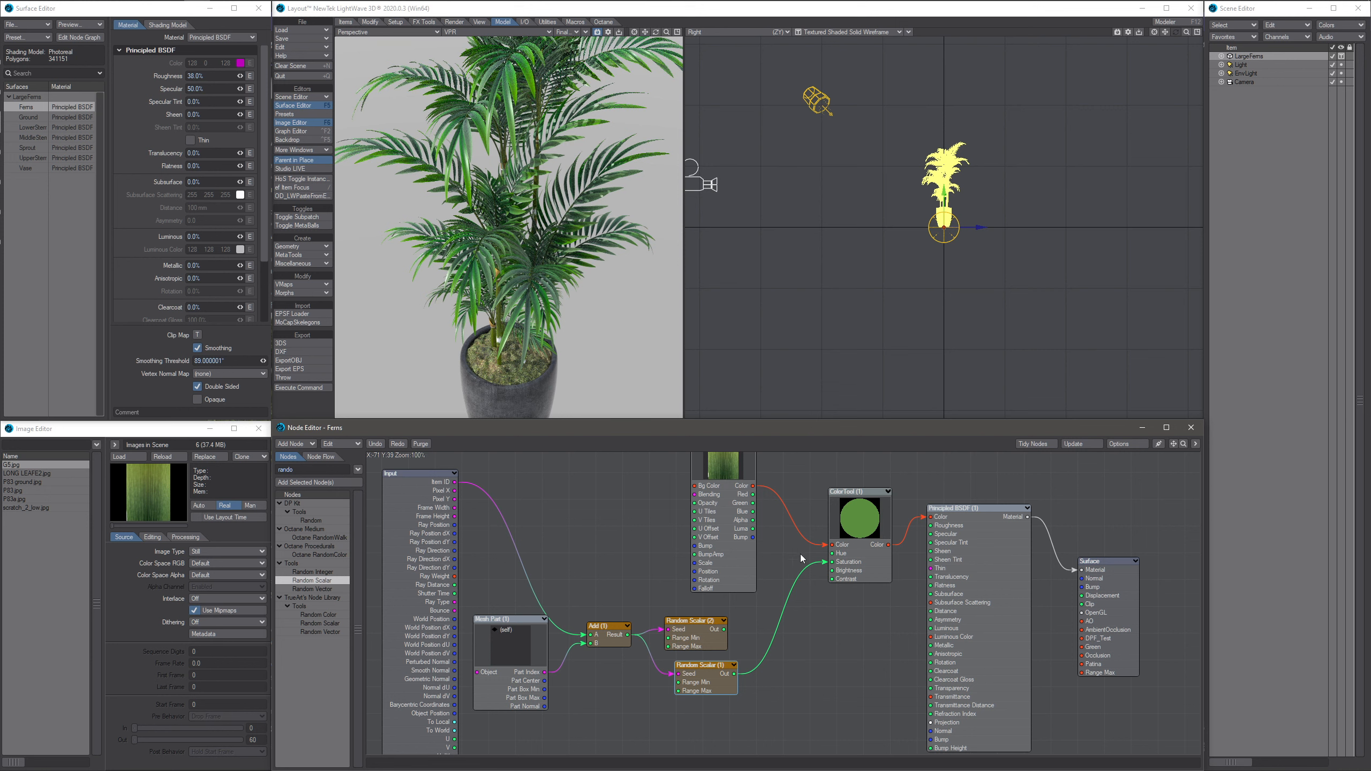
drag(823, 564, 832, 553)
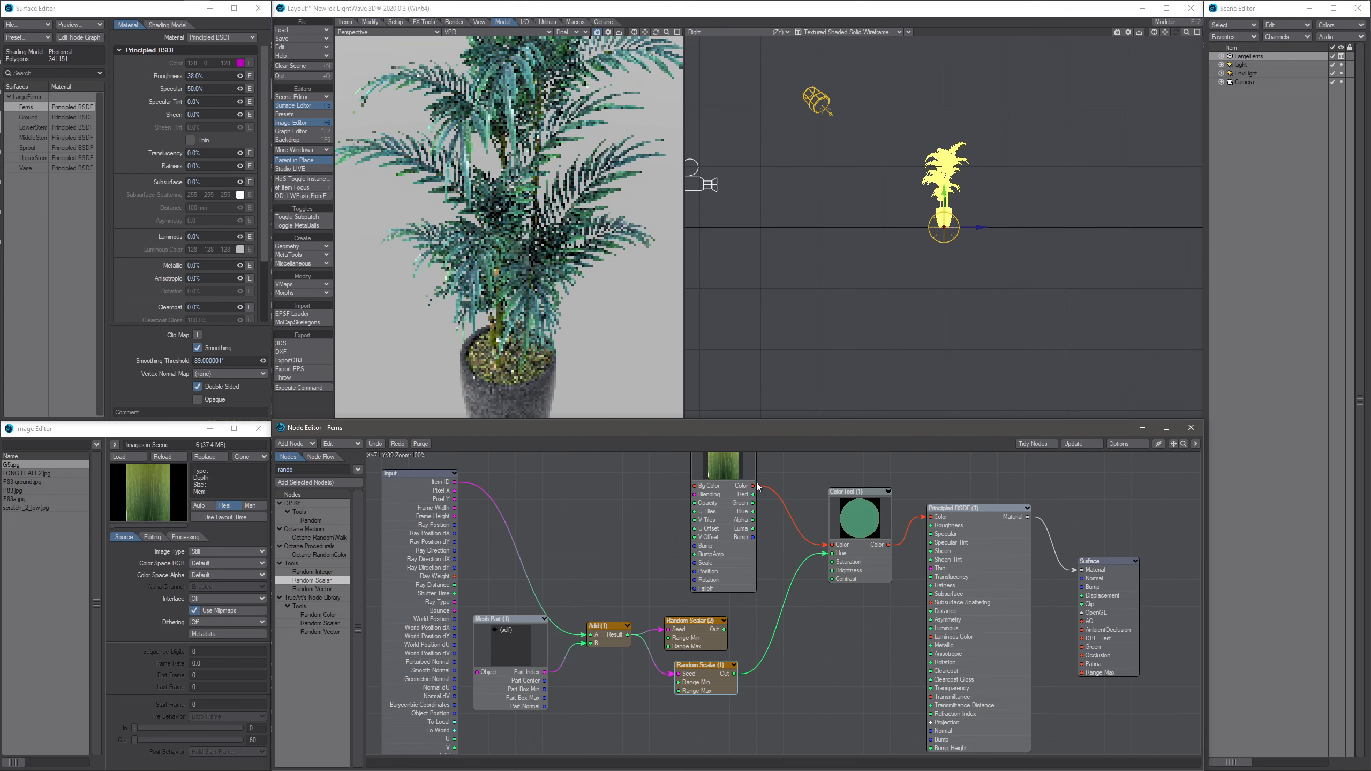
- Set the original Random Scalar's minimum range to 0.2 and maximum range to 1.0
double_click(711, 684)
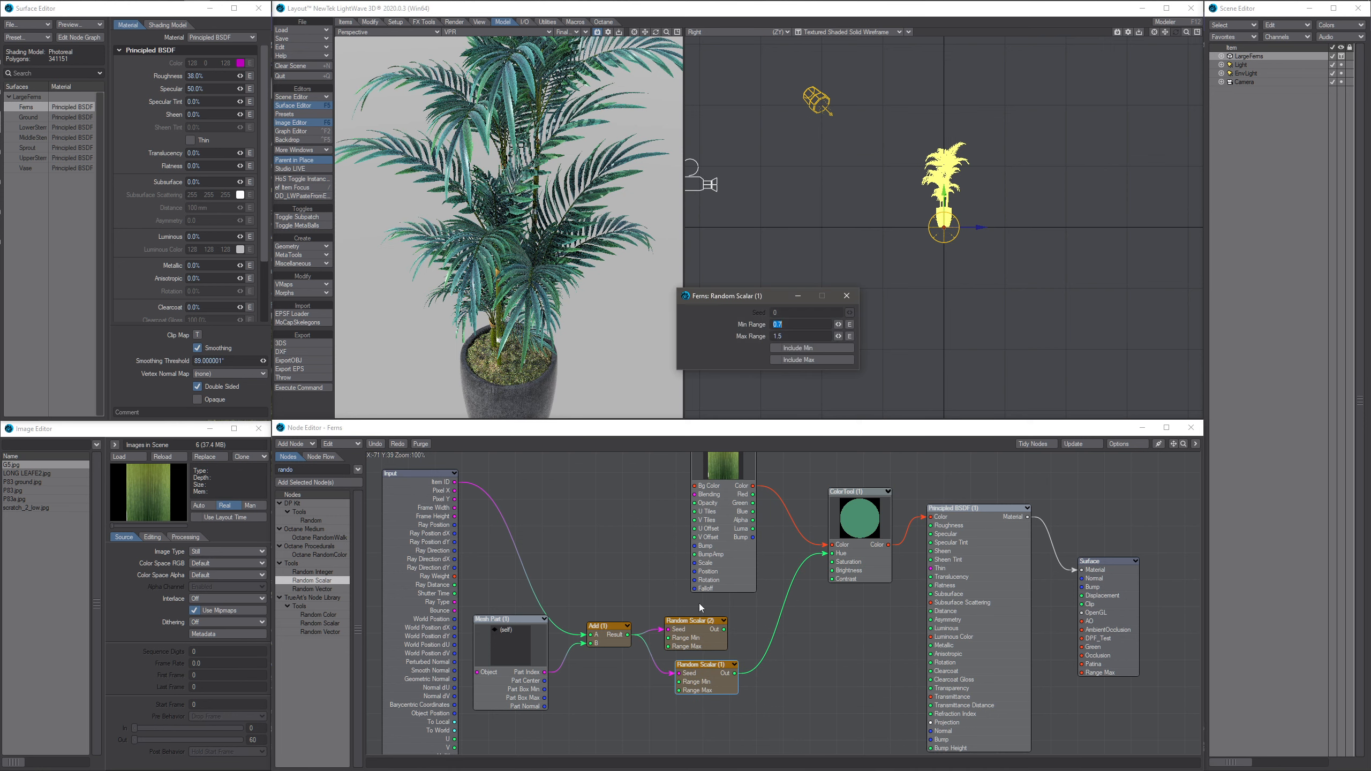
click(789, 324)
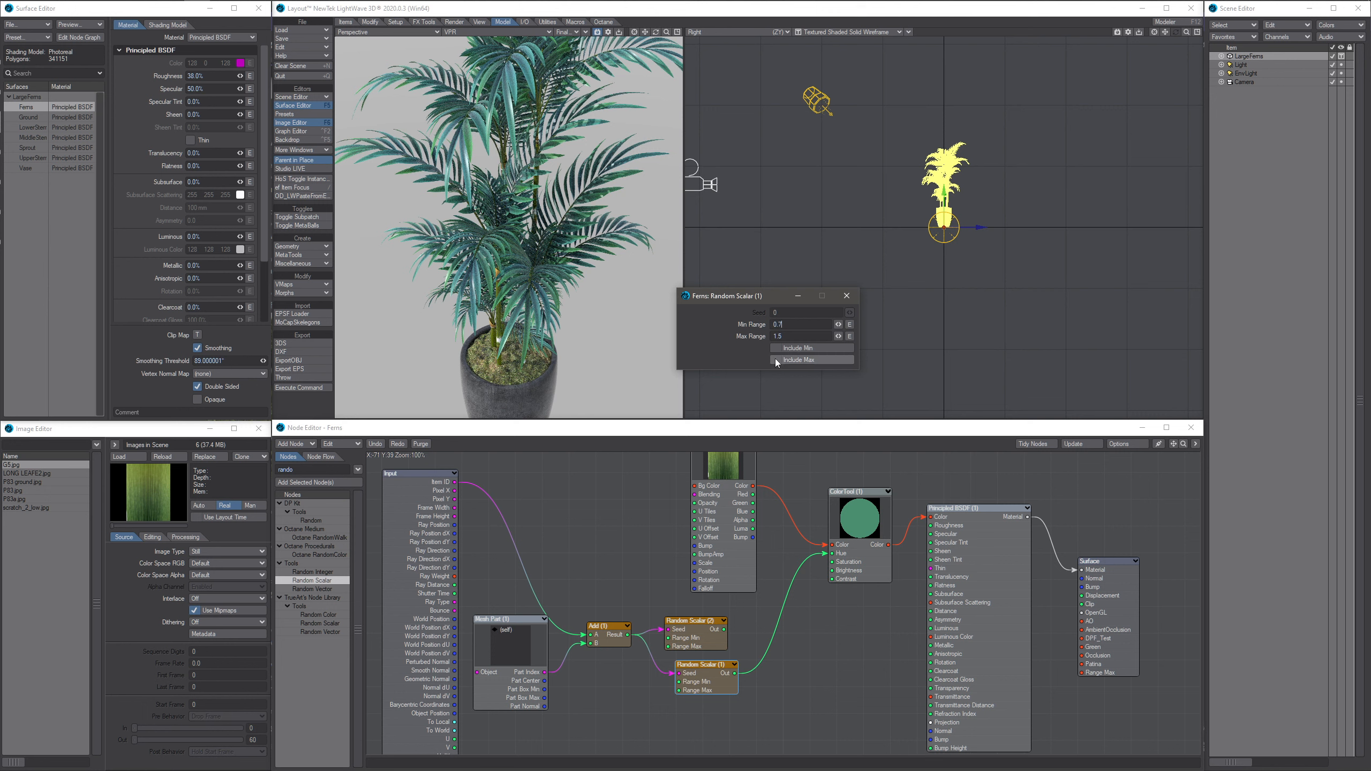
text(2)
key(Tab)
key(Return)
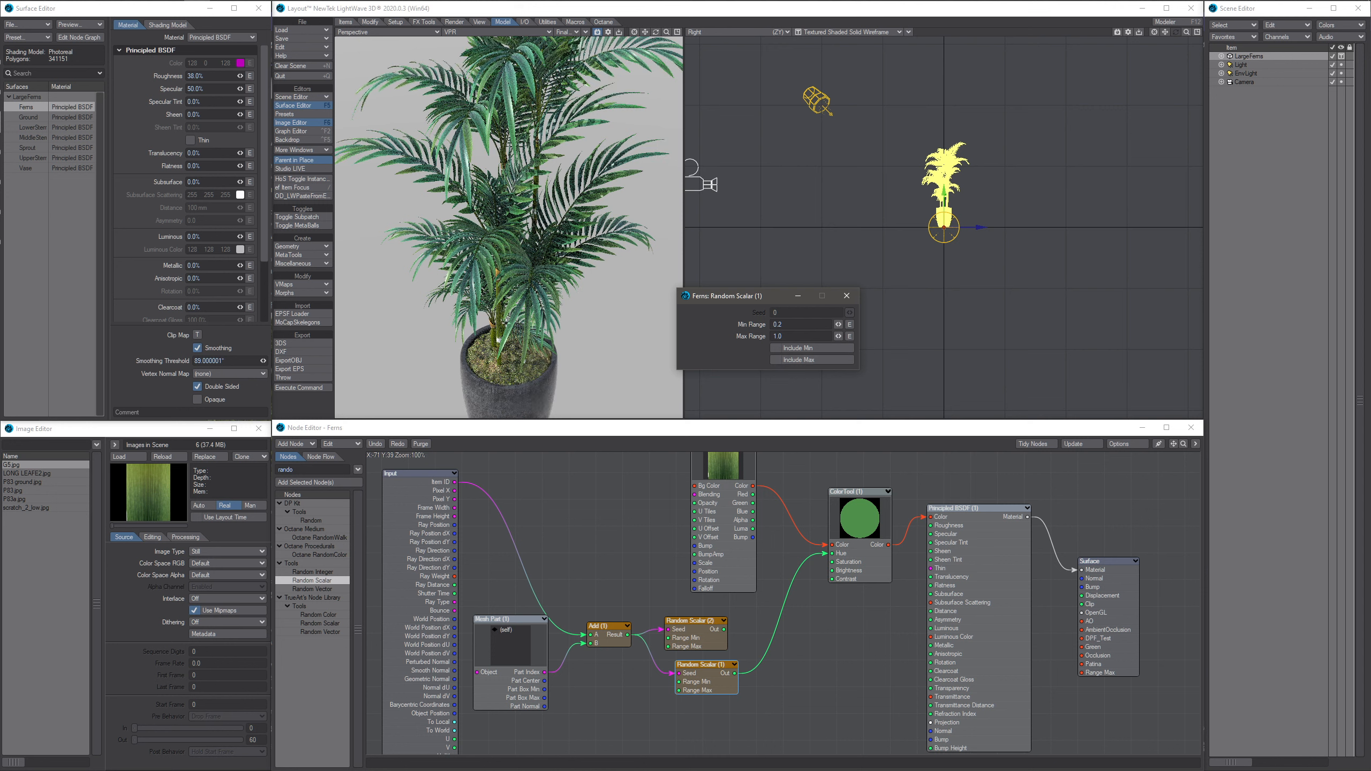
click(508, 344)
scroll(507, 343, down, 1)
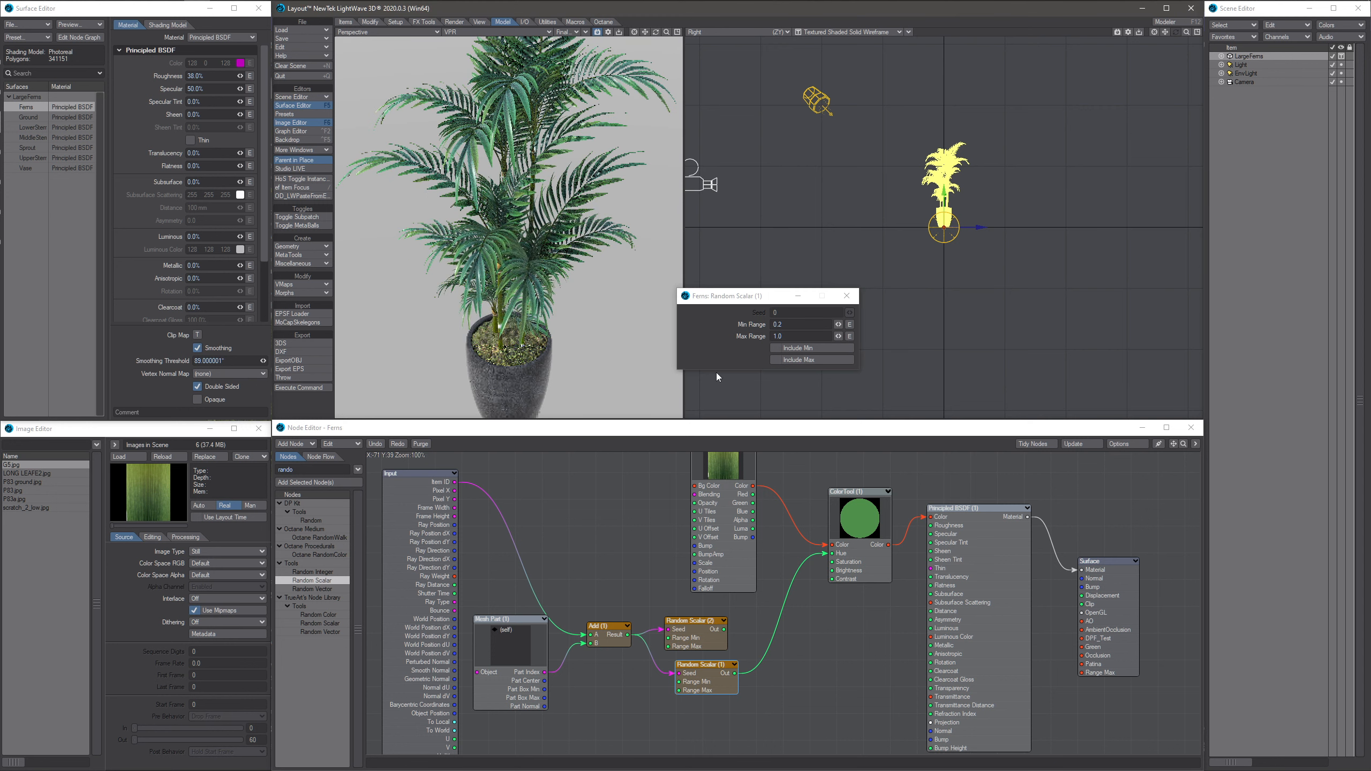
- Set the original Random Scalar's maximum range to 10 and inspect the individual leaf colors in the render preview
click(706, 357)
key(Tab)
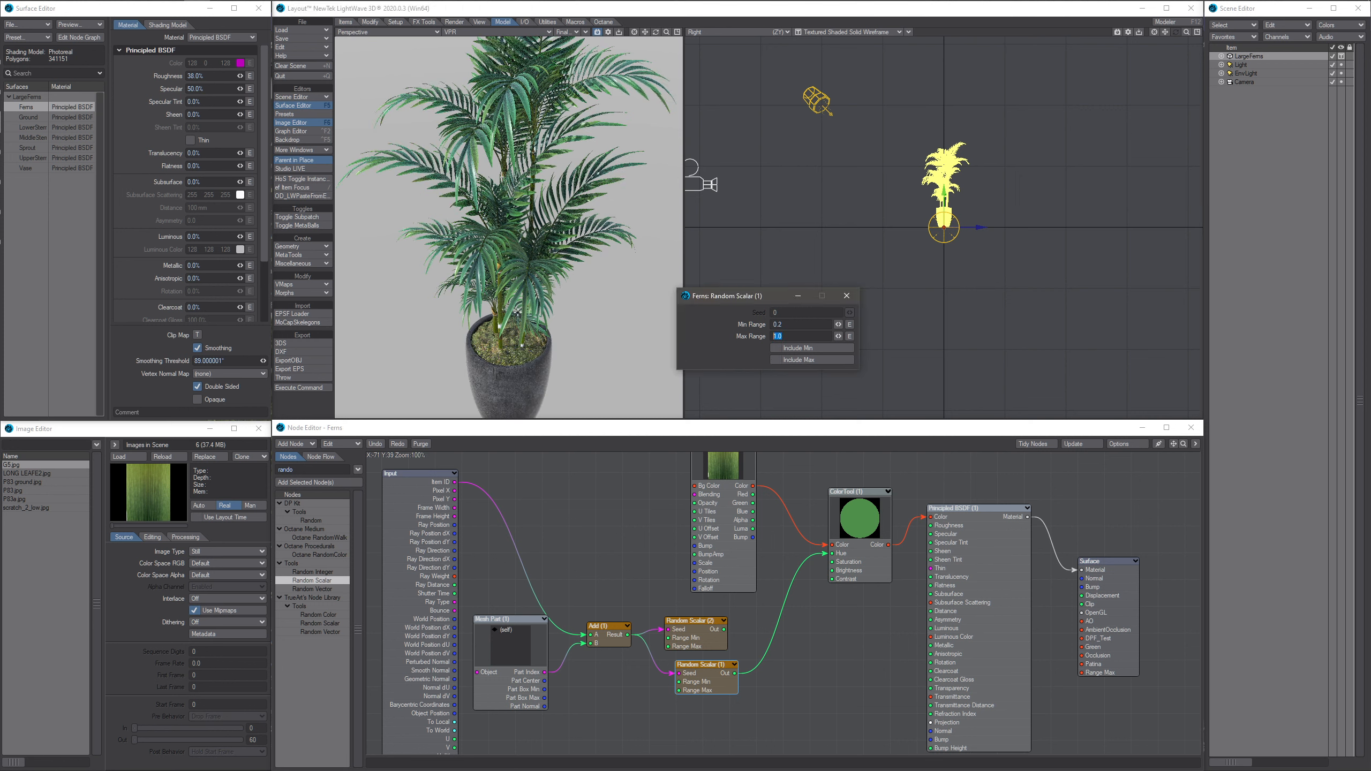
text(10)
key(Return)
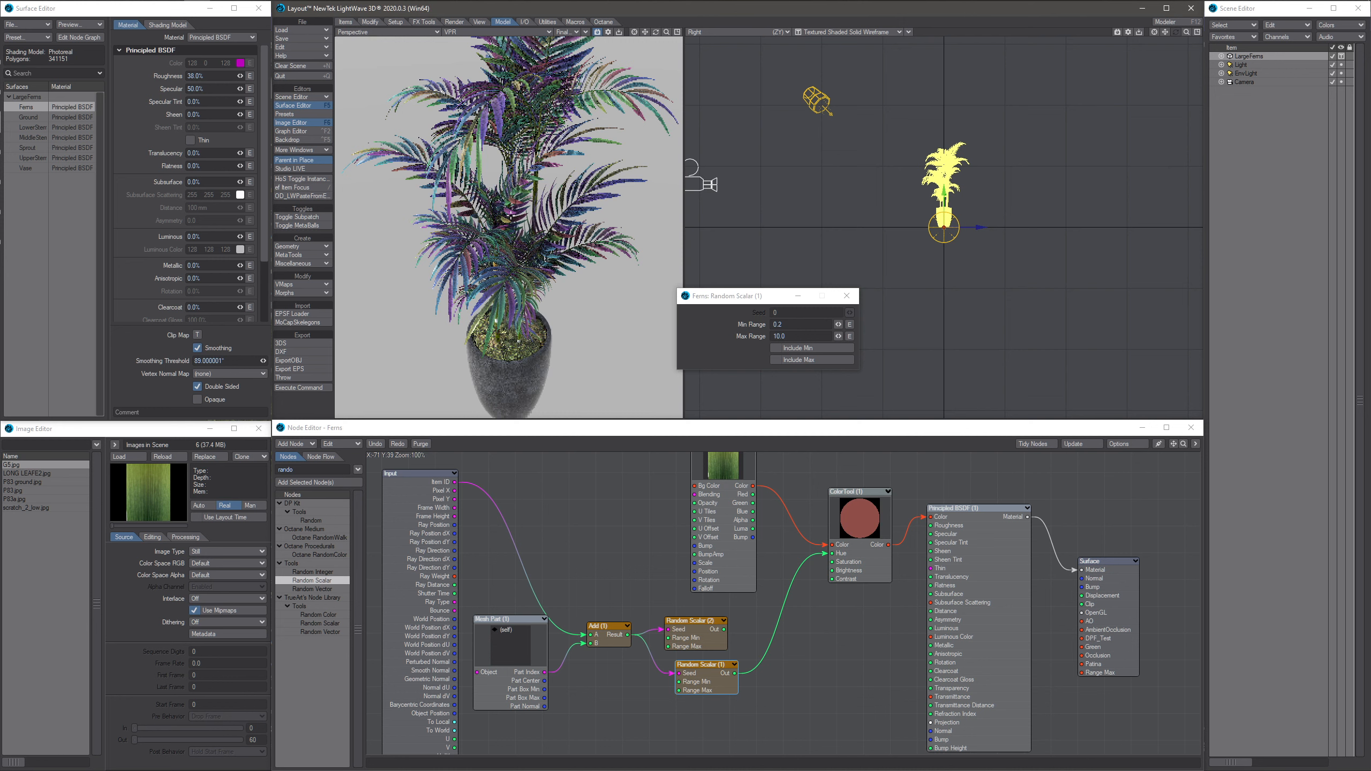
alt+drag(510, 214, 439, 165)
scroll(506, 302, down, 2)
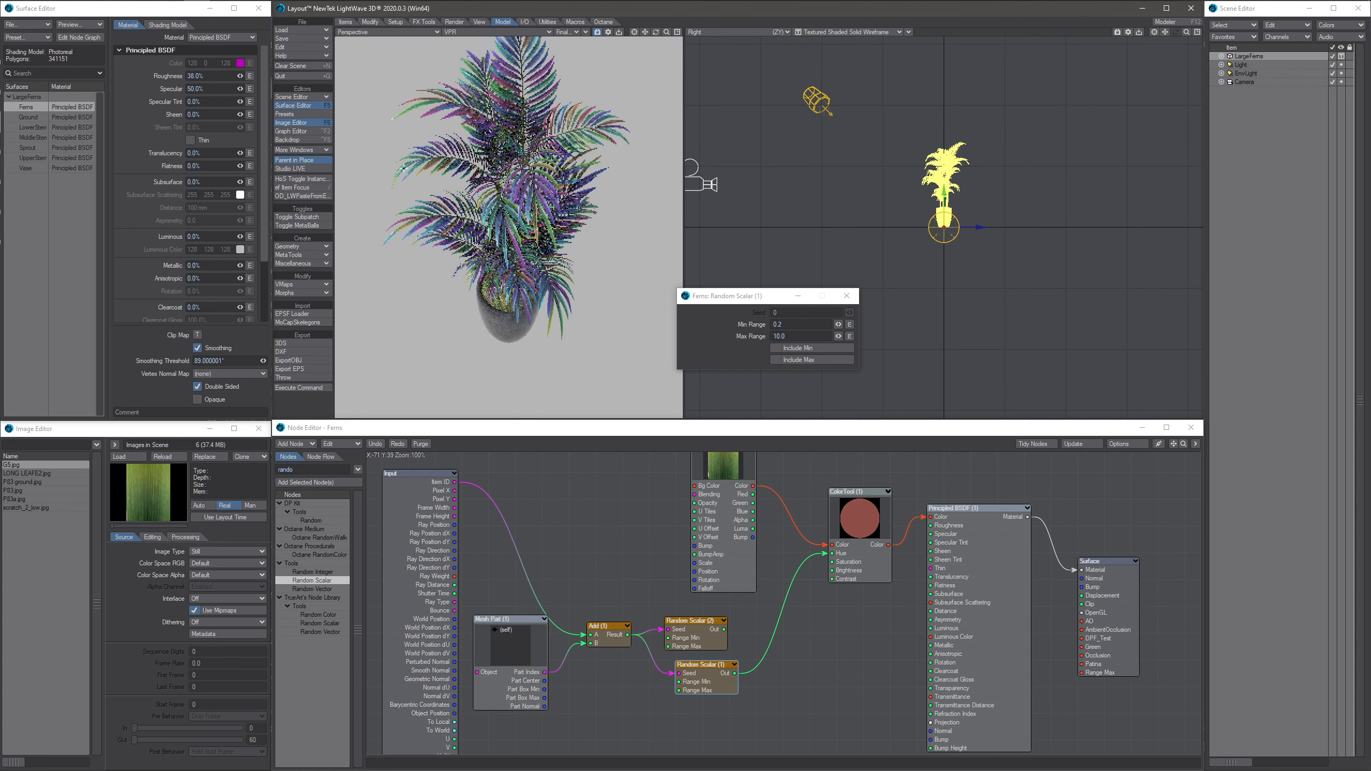
scroll(485, 162, up, 2)
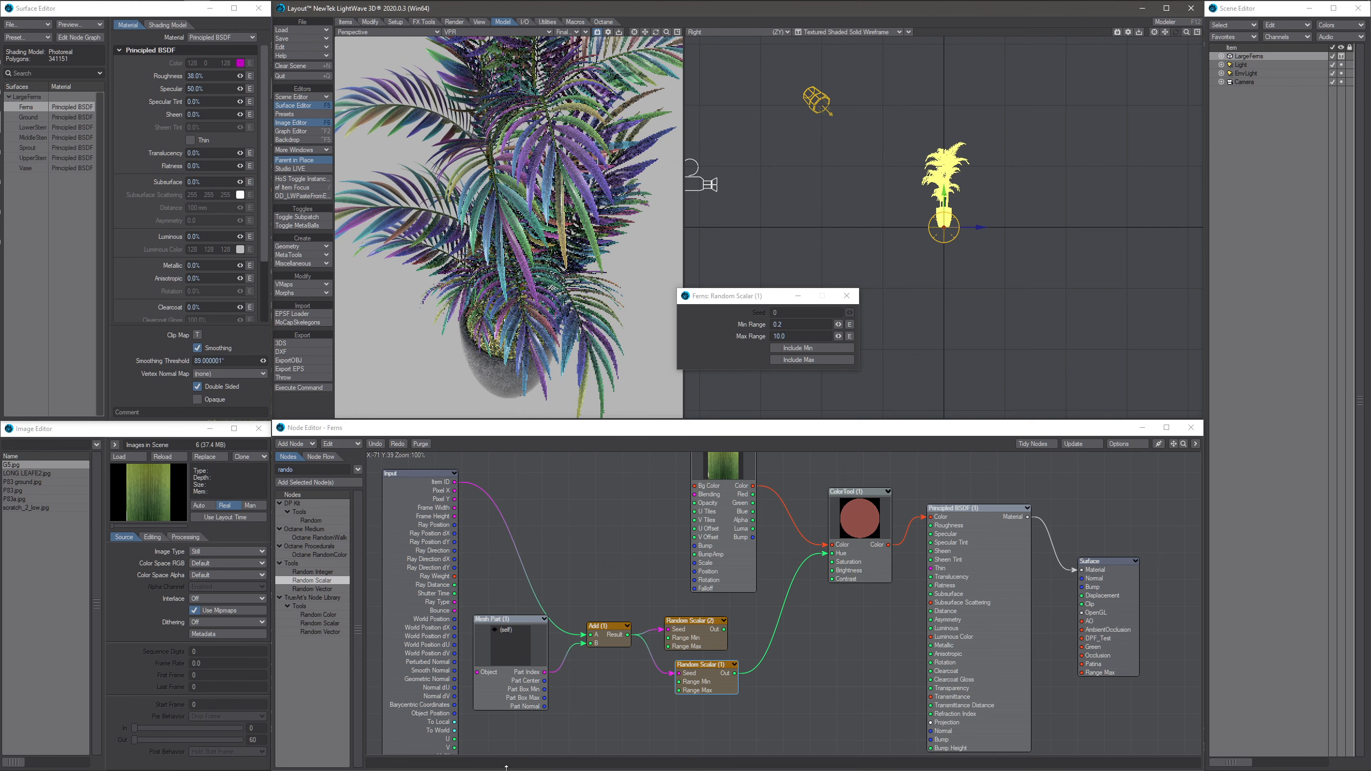
- Switch to Modeler, clear the fern selection, and select one whole connected leaf to examine it as a separate mesh part, clearing the selection again
mouse_move(270, 5)
click(169, 11)
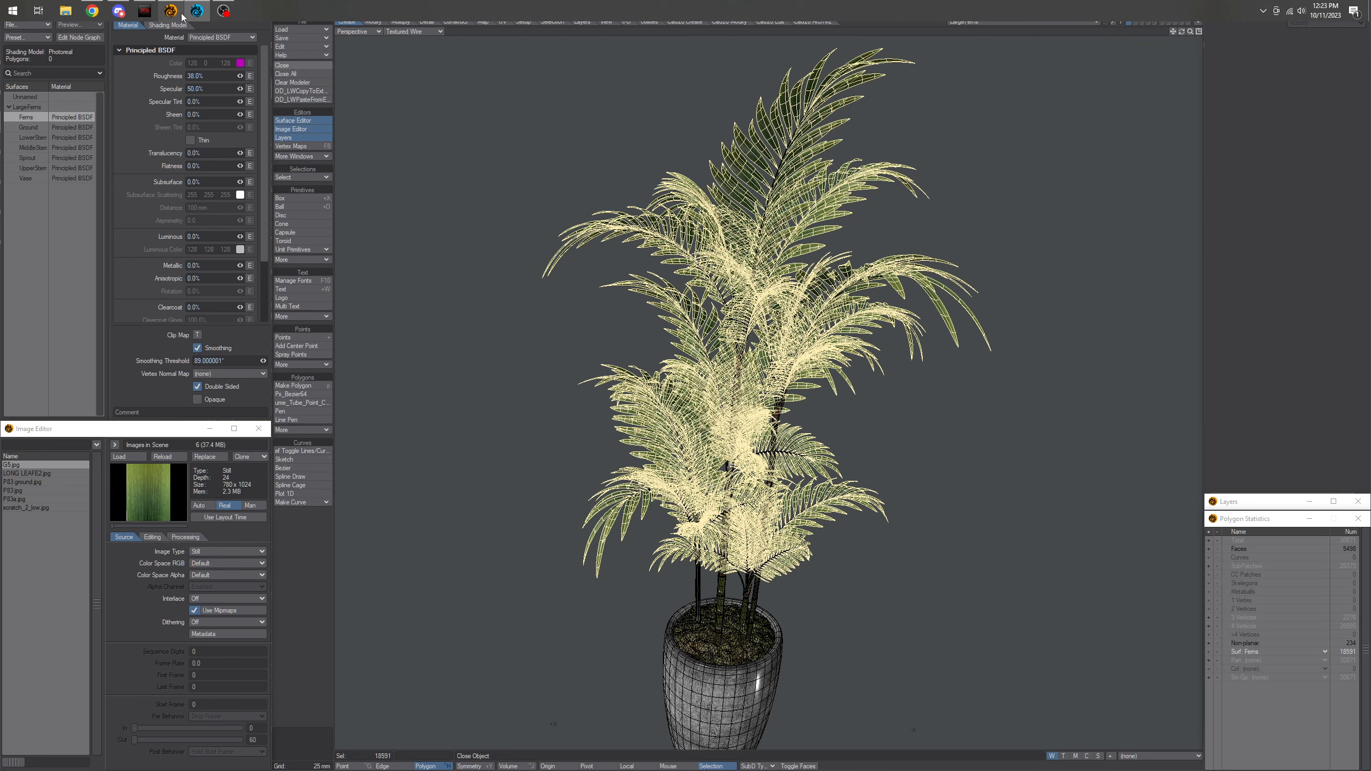
click(596, 424)
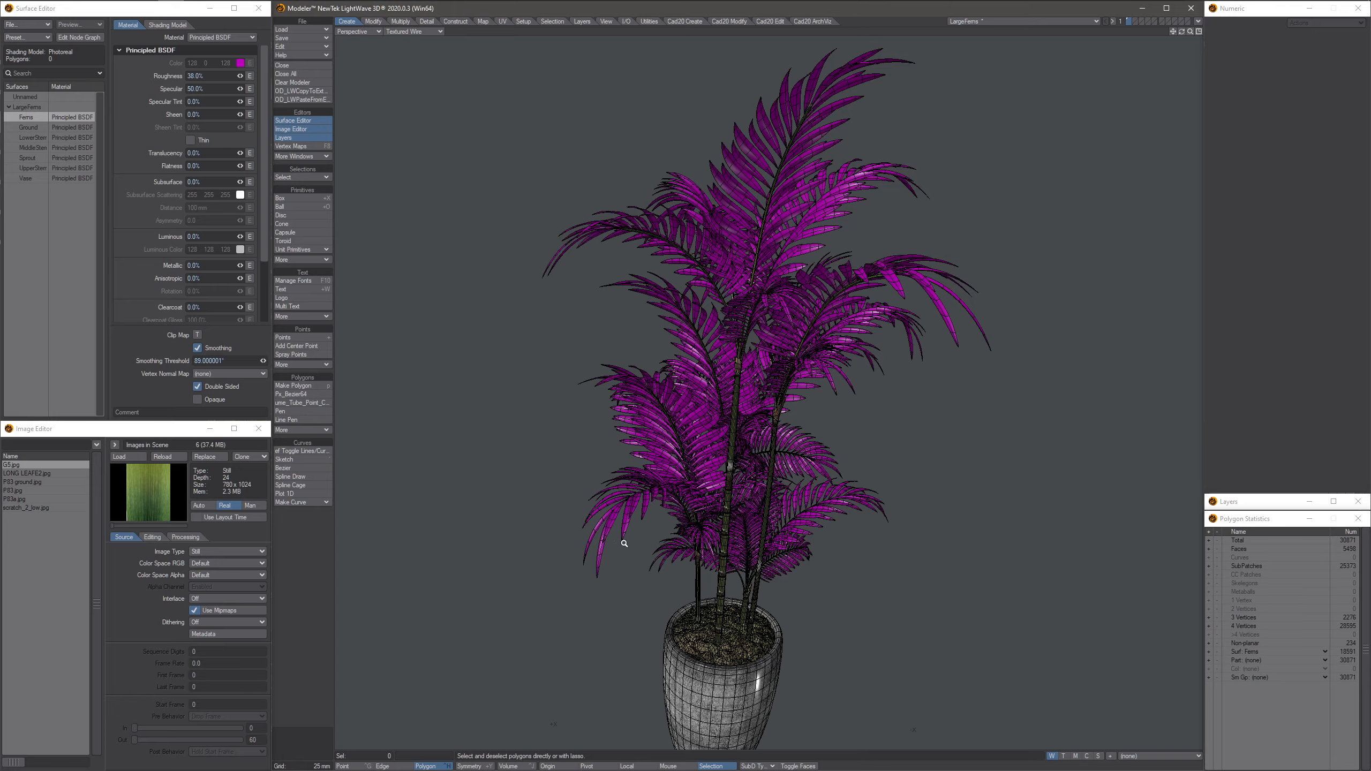
scroll(624, 544, up, 10)
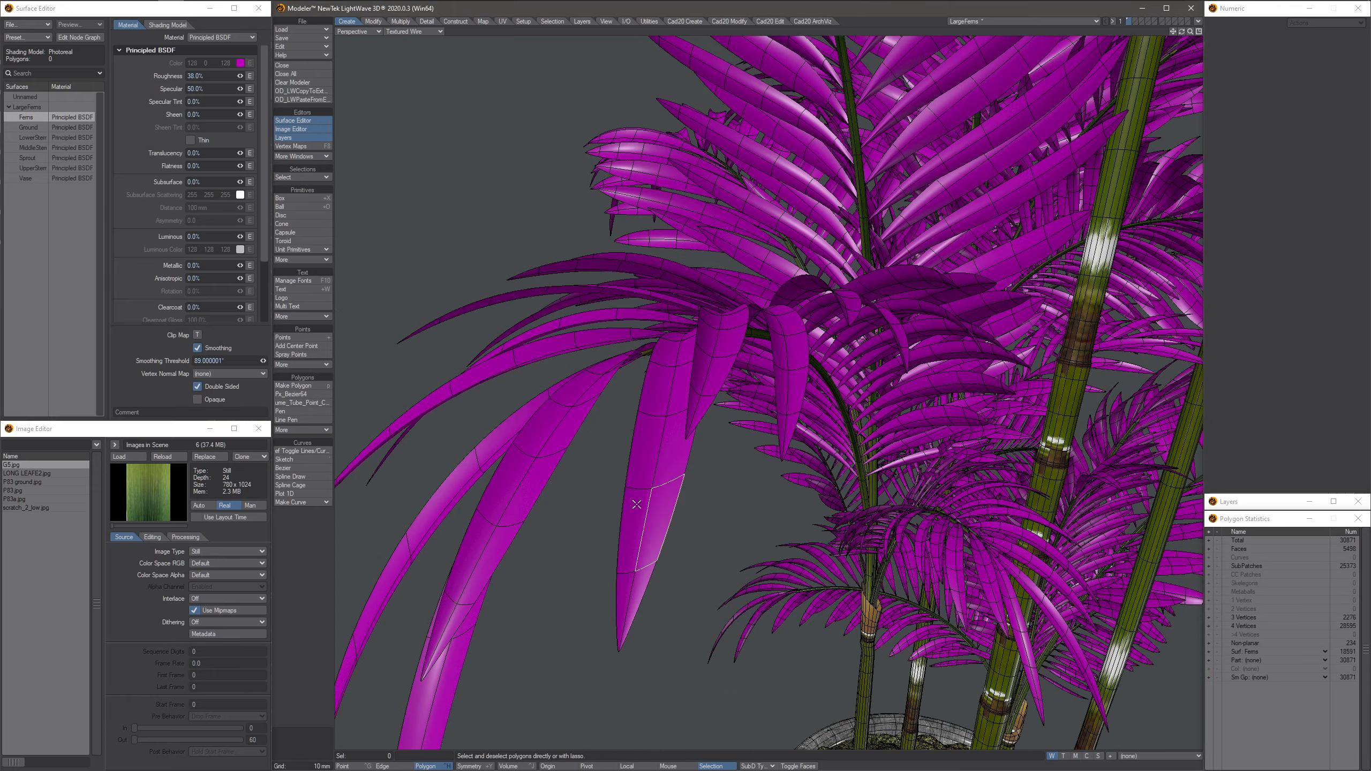
drag(636, 504, 630, 530)
key(])
alt+drag(645, 424, 611, 296)
scroll(696, 448, down, 5)
scroll(675, 432, down, 4)
key(slash)
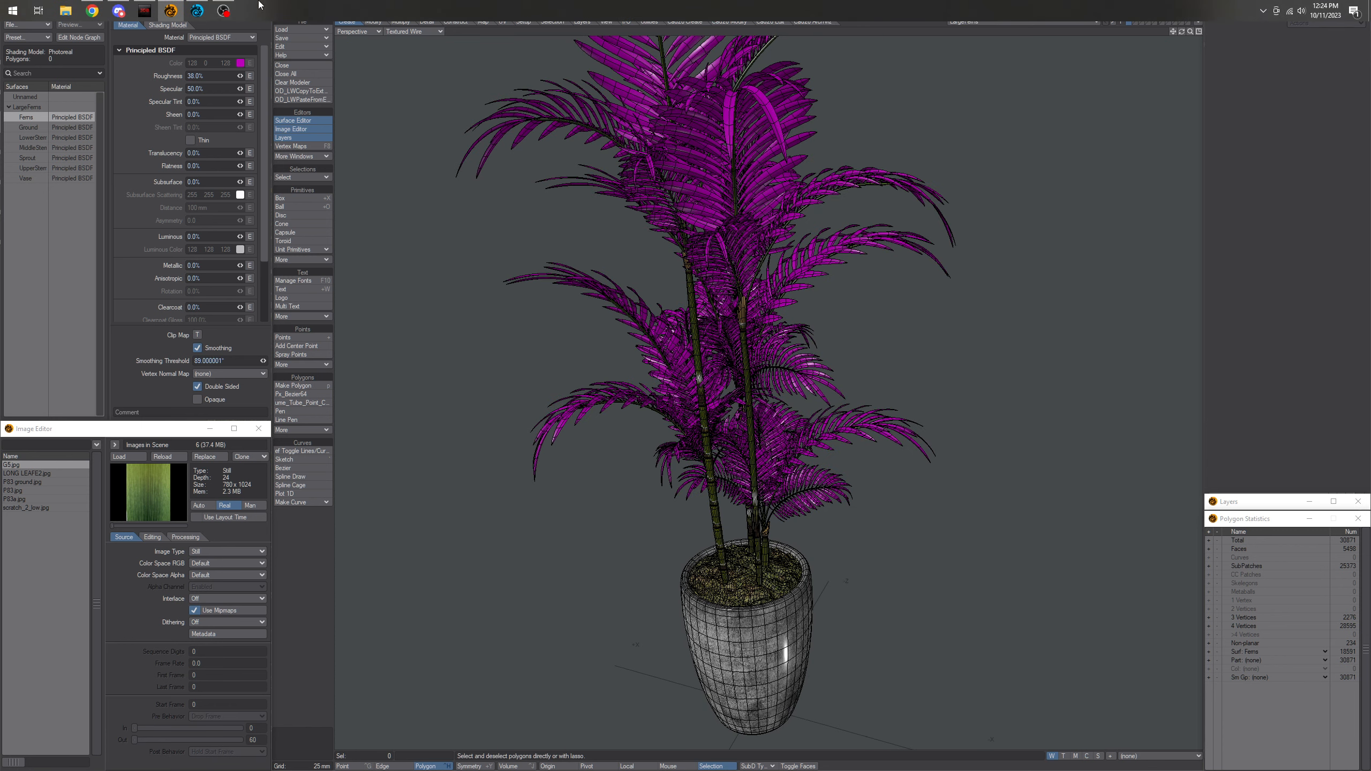
- Compare the leaf colors in Layout's render preview with the fern's leaf geometry in Modeler
click(197, 11)
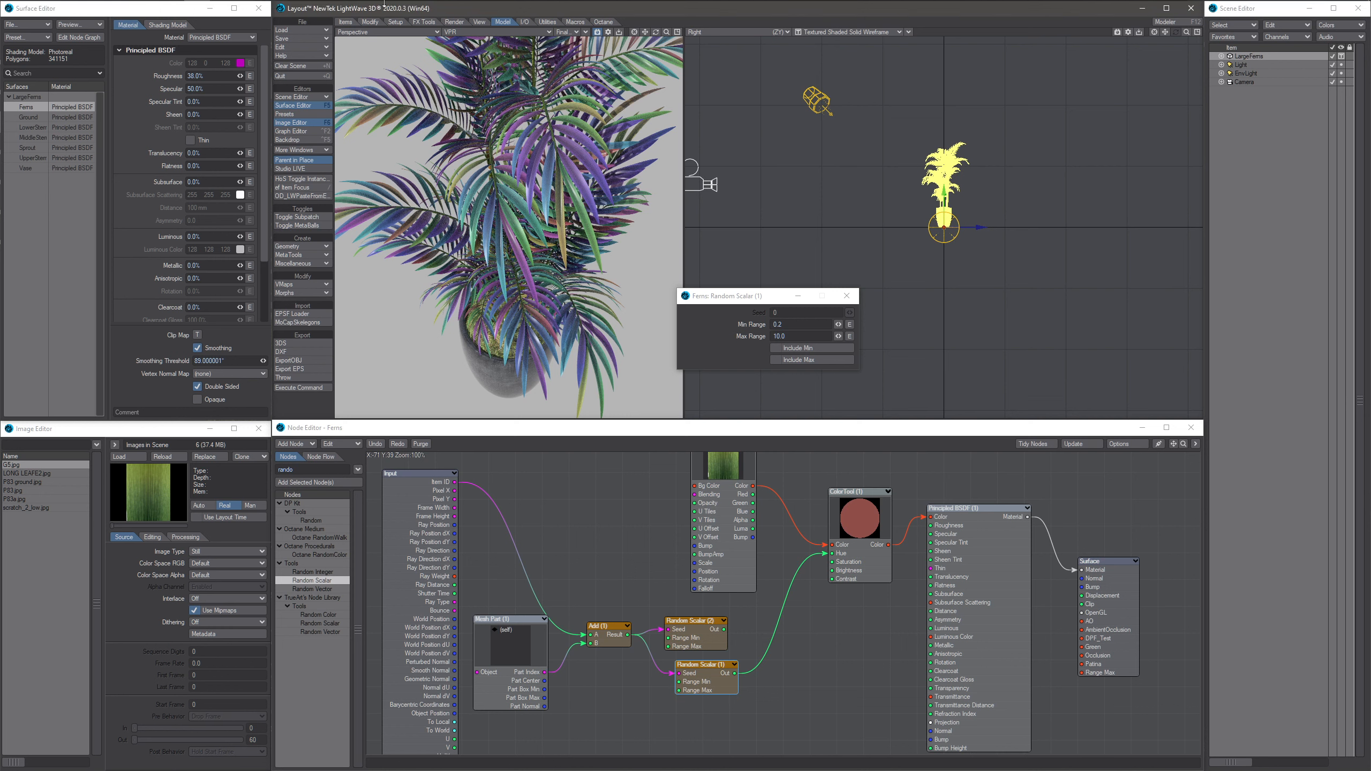
click(171, 5)
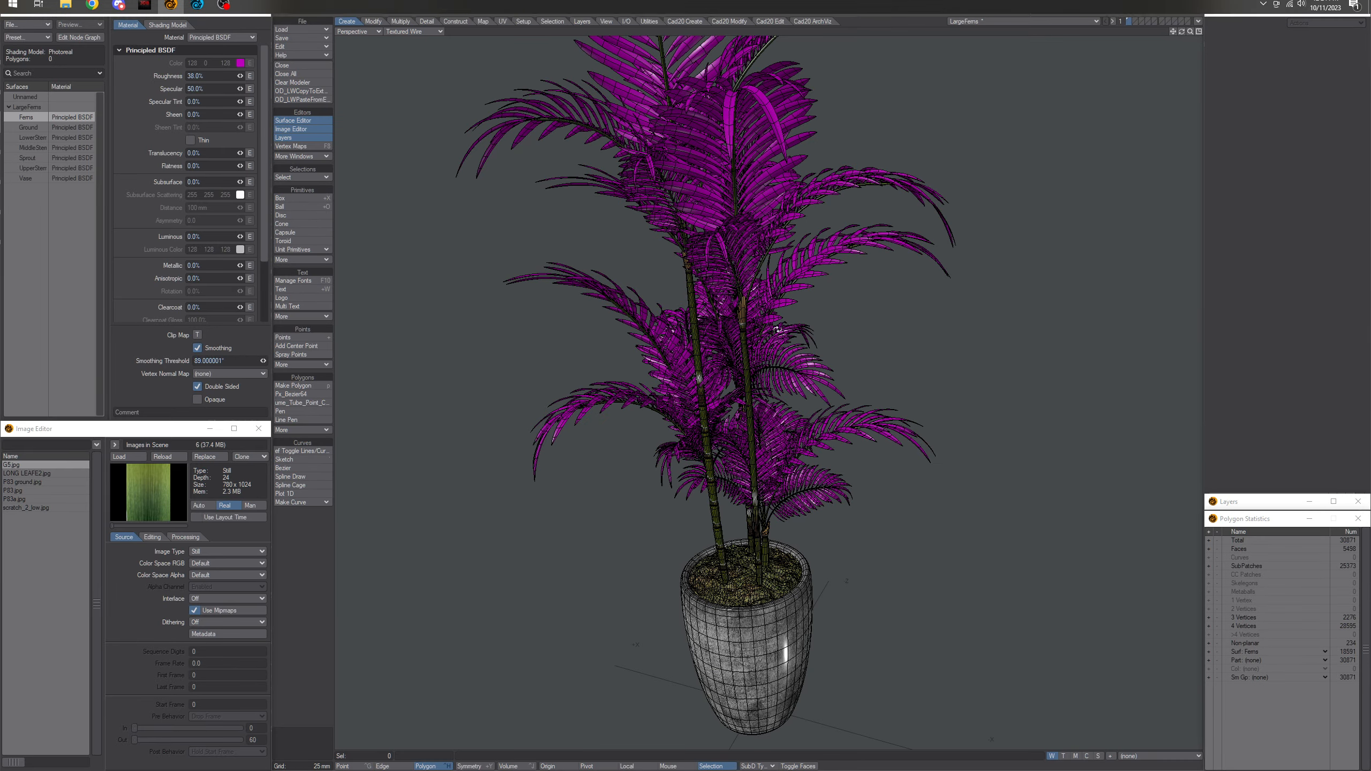
alt+drag(777, 329, 756, 350)
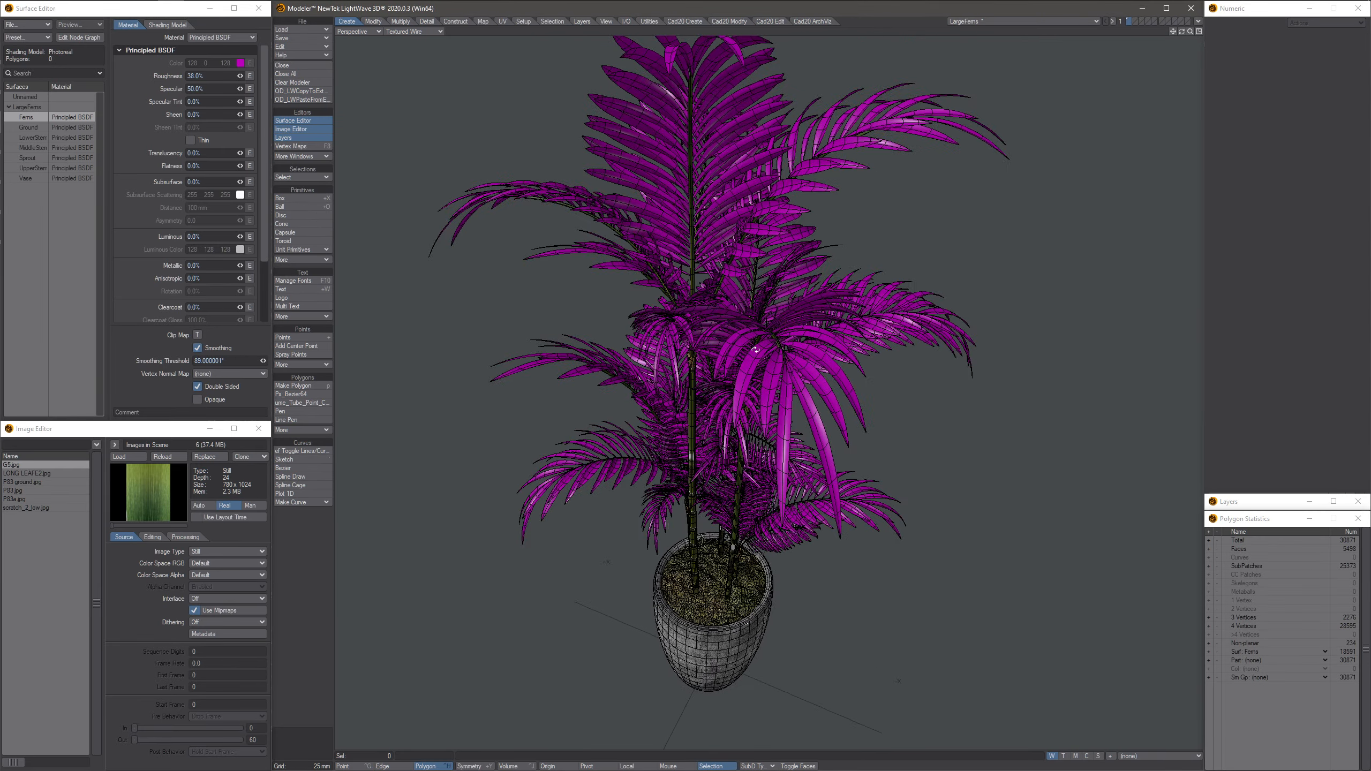
- Examine the fern's individual leaves up close in Modeler and return to Layout
alt+drag(798, 439, 787, 496)
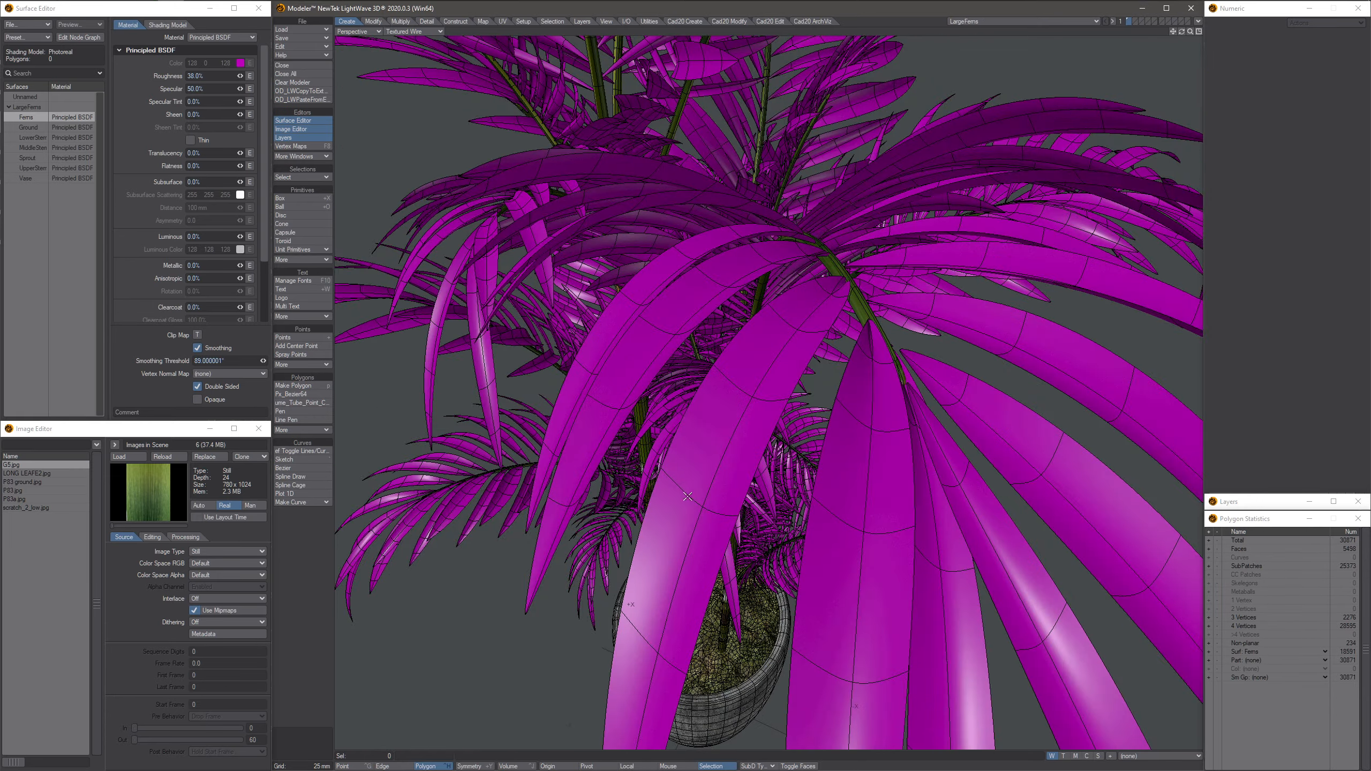
ctrl+alt+drag(778, 425, 607, 316)
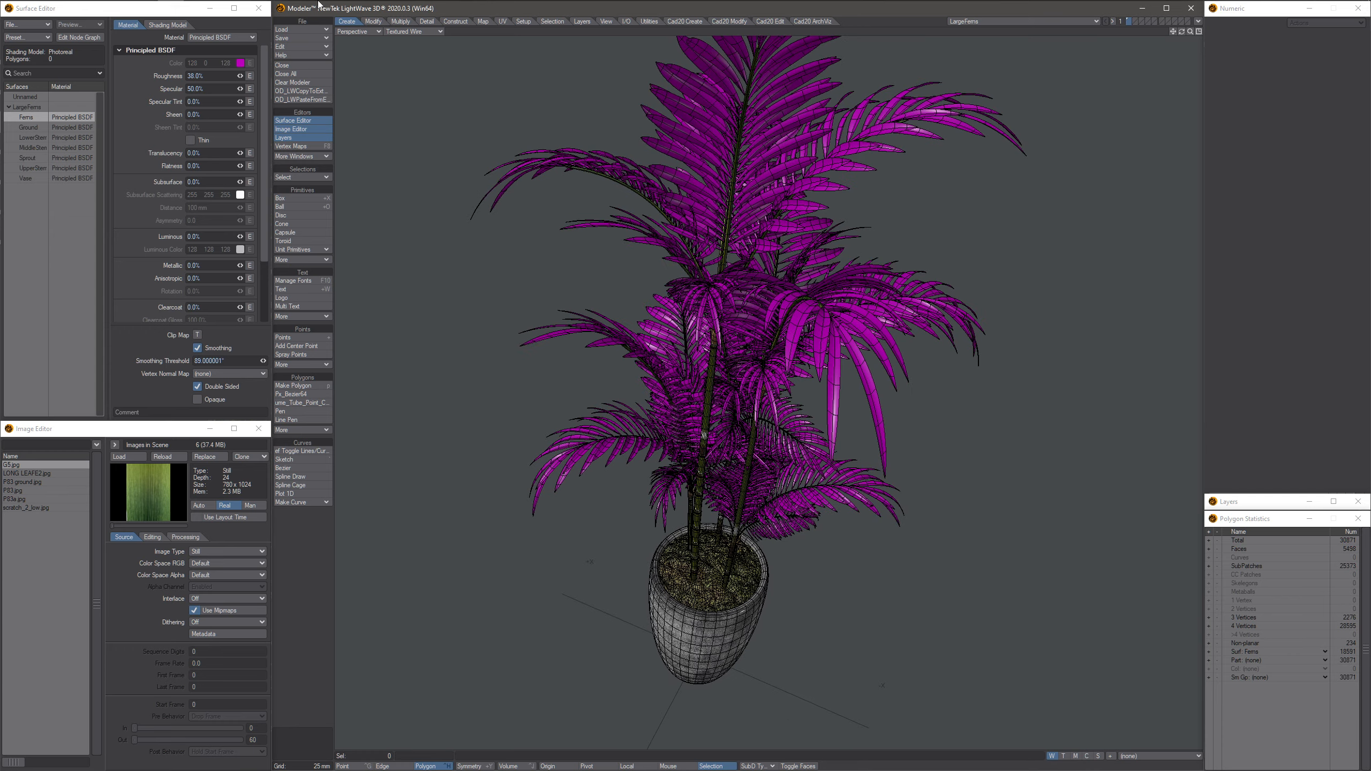
click(197, 10)
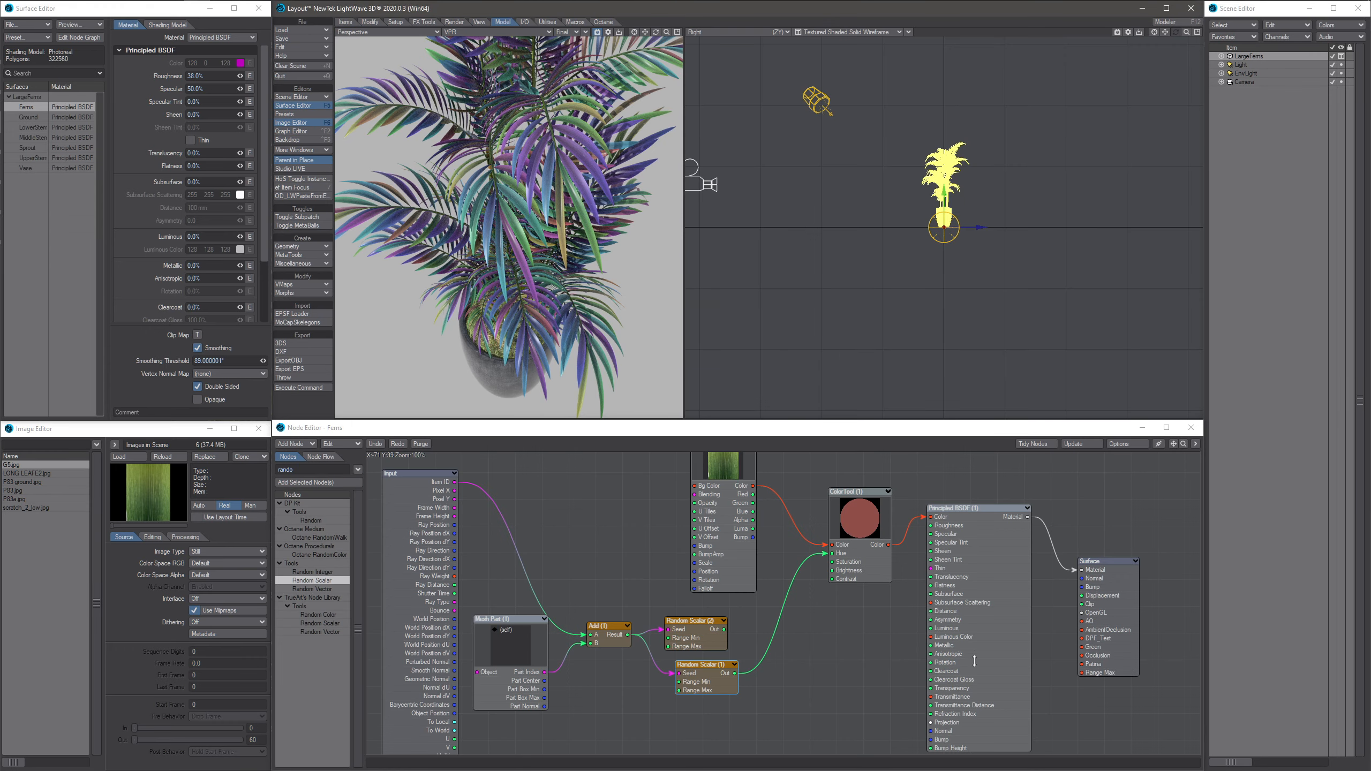
- Rearrange the Surface, Principled BSDF, ColorTool and leaf image nodes to make room in the fern's node graph
drag(1097, 647, 1151, 601)
drag(978, 635, 1020, 607)
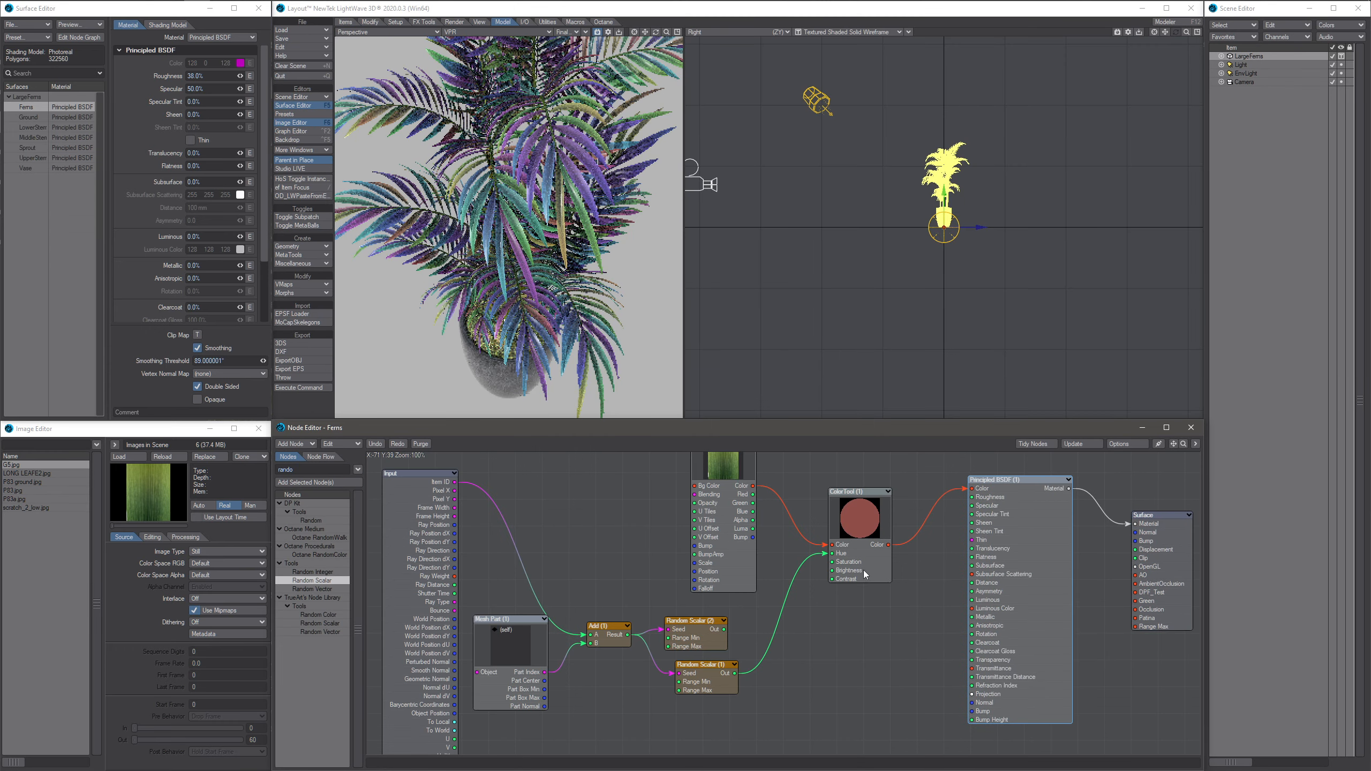
drag(864, 571, 876, 562)
mouse_move(711, 527)
mouse_down()
mouse_move(725, 544)
mouse_move(709, 530)
mouse_up()
drag(978, 580, 959, 597)
- Copy the Principled BSDF node and paste a duplicate into the fern's node graph
right_click(1022, 572)
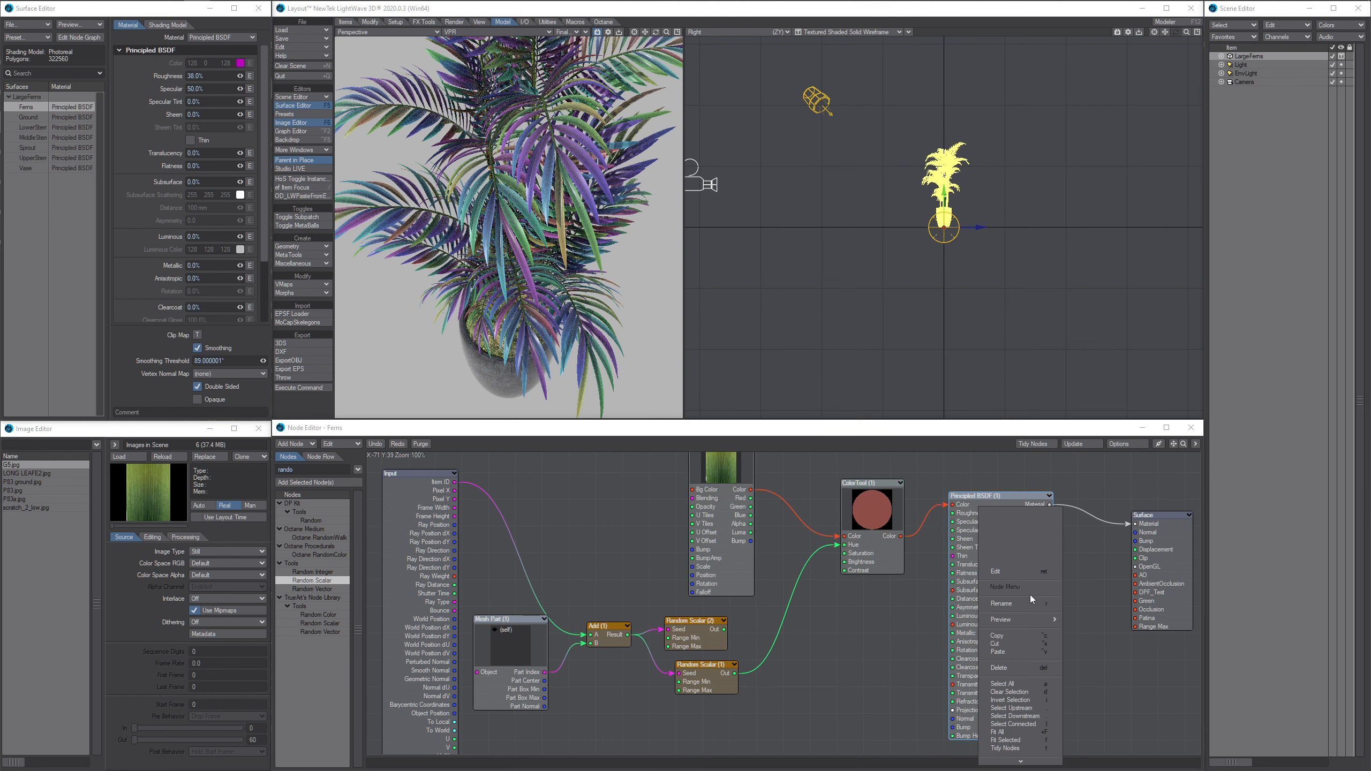
click(1003, 636)
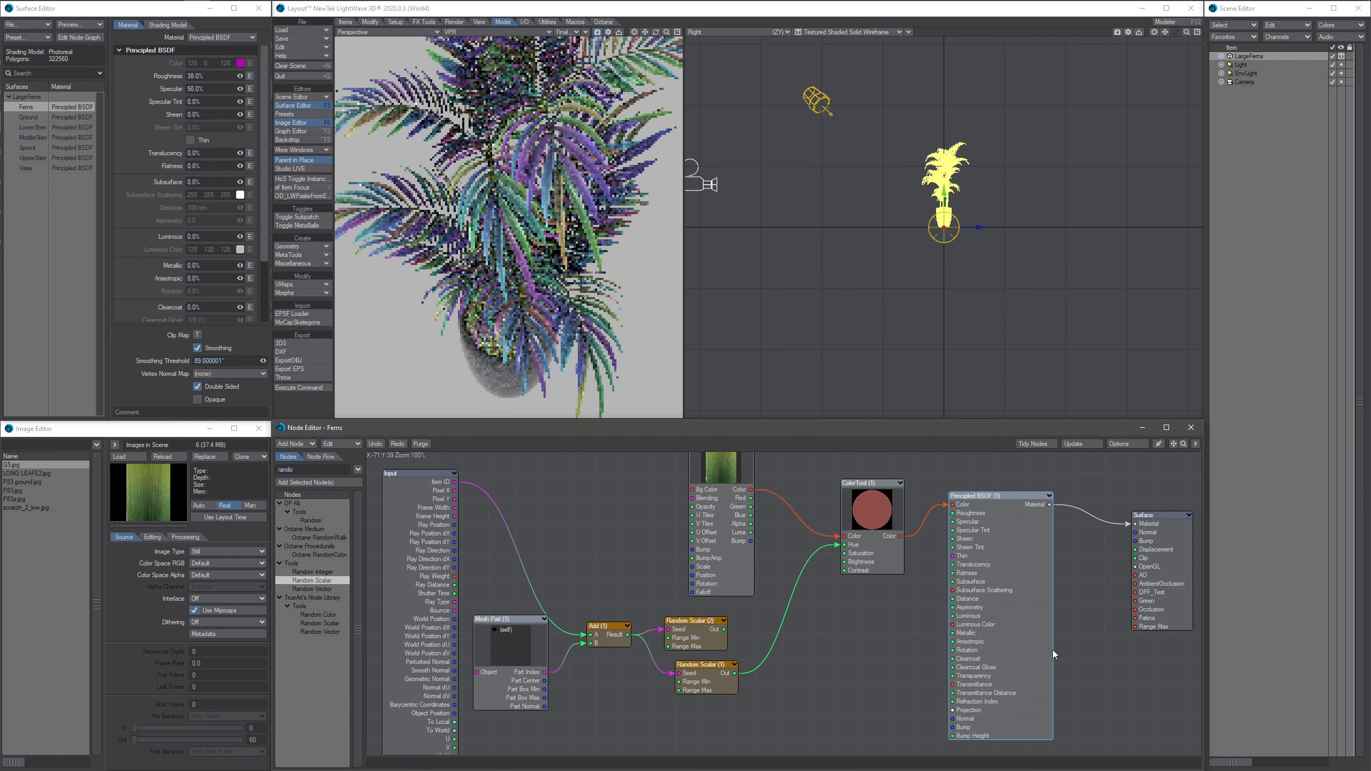
right_click(1117, 681)
click(1101, 682)
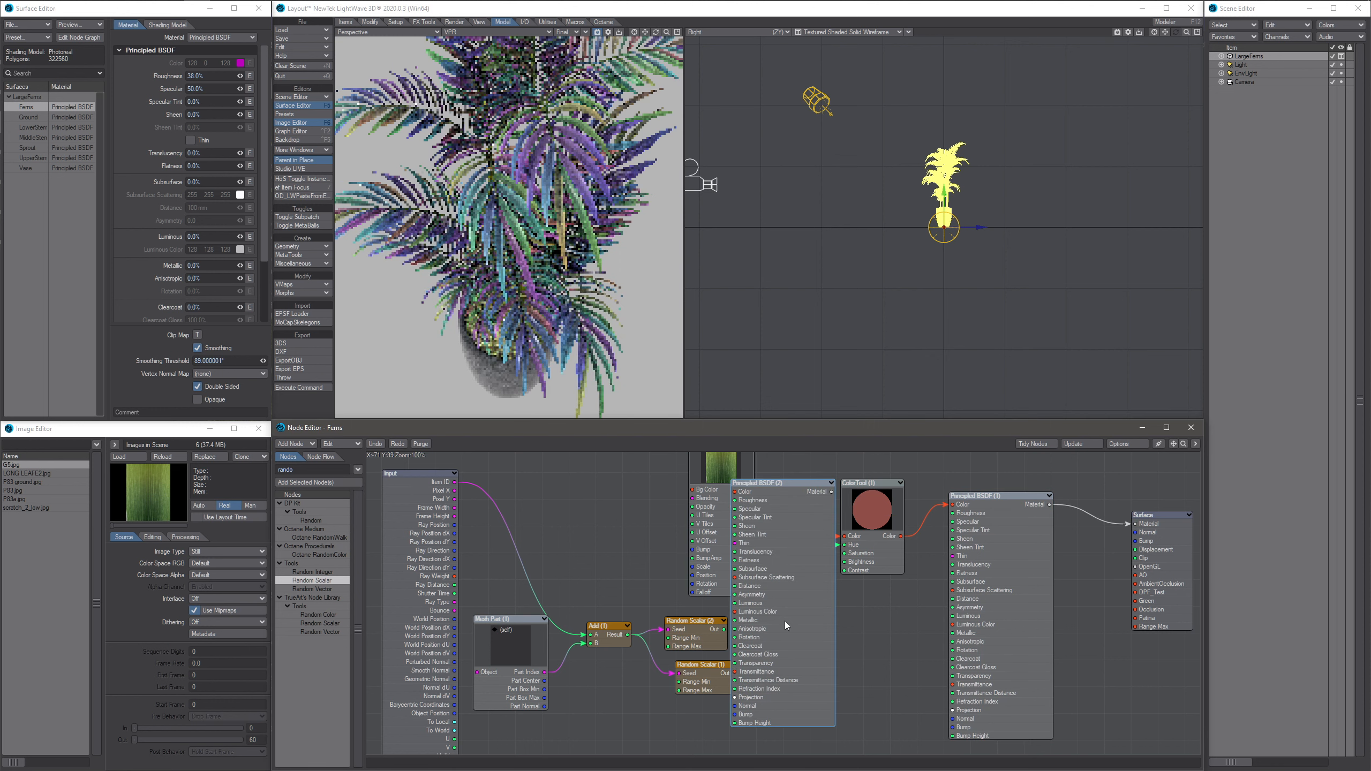
- Feed the leaf image's color into the duplicate Principled BSDF, connect its Material output to the Surface's OpenGL input, and collapse the duplicate
drag(784, 622, 860, 754)
drag(751, 479, 812, 641)
drag(908, 641, 1136, 556)
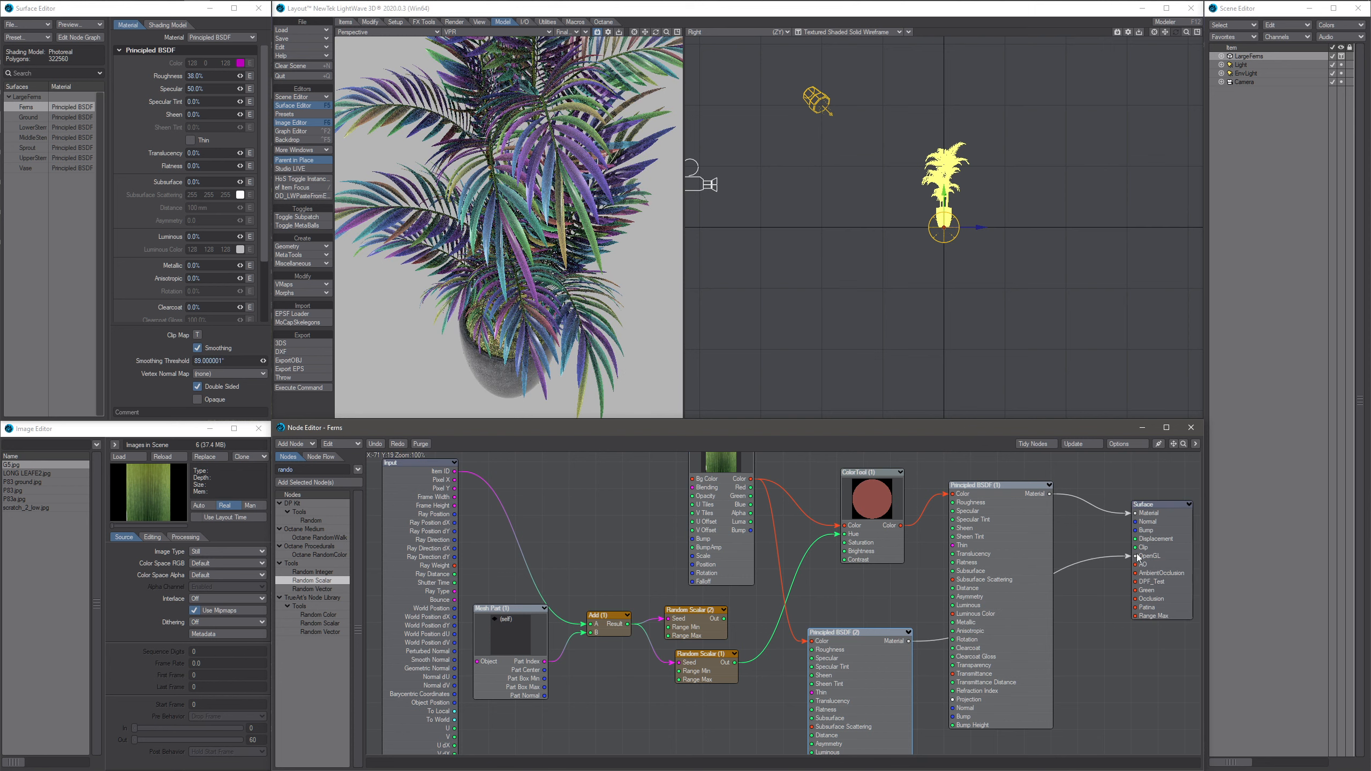
click(909, 633)
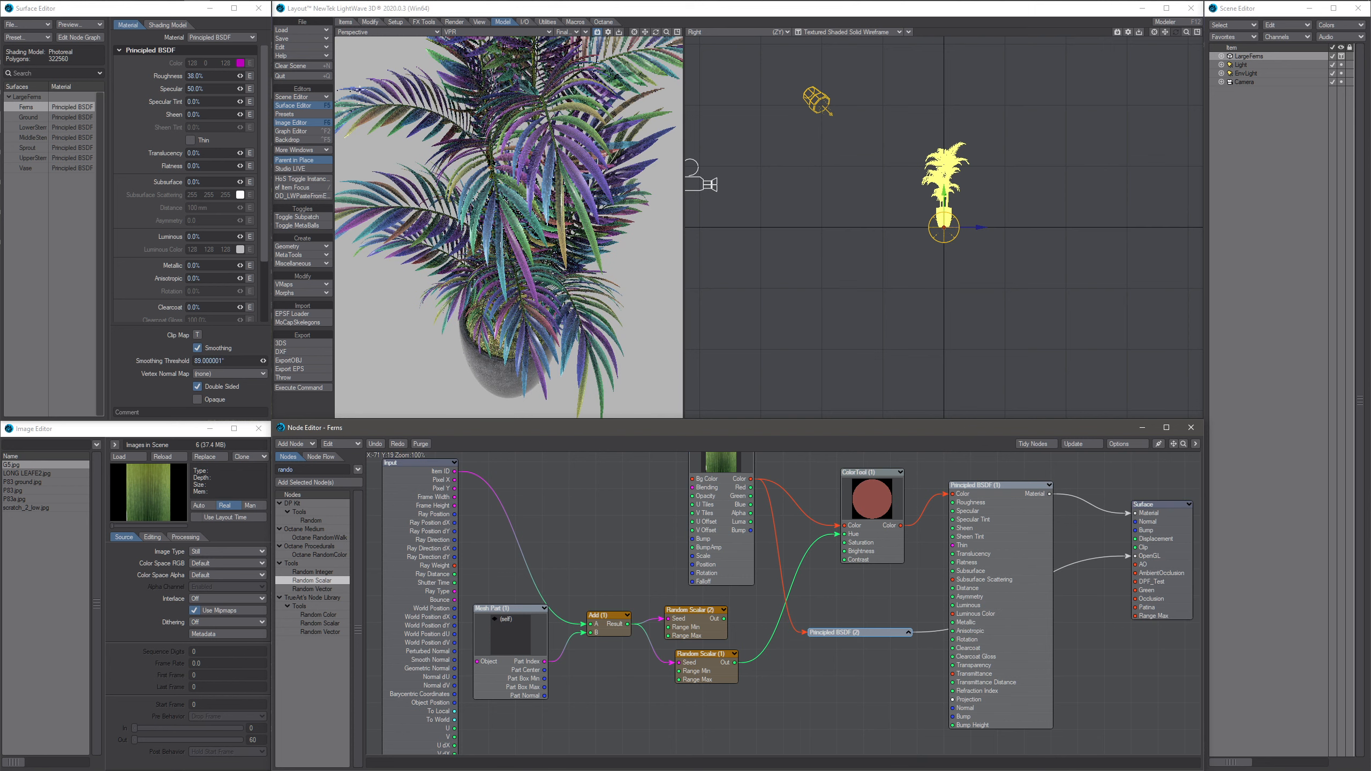
- Switch to Modeler and check how the fern's leaf texture displays in the viewport, comparing it with Layout's render preview
mouse_move(315, 5)
click(171, 6)
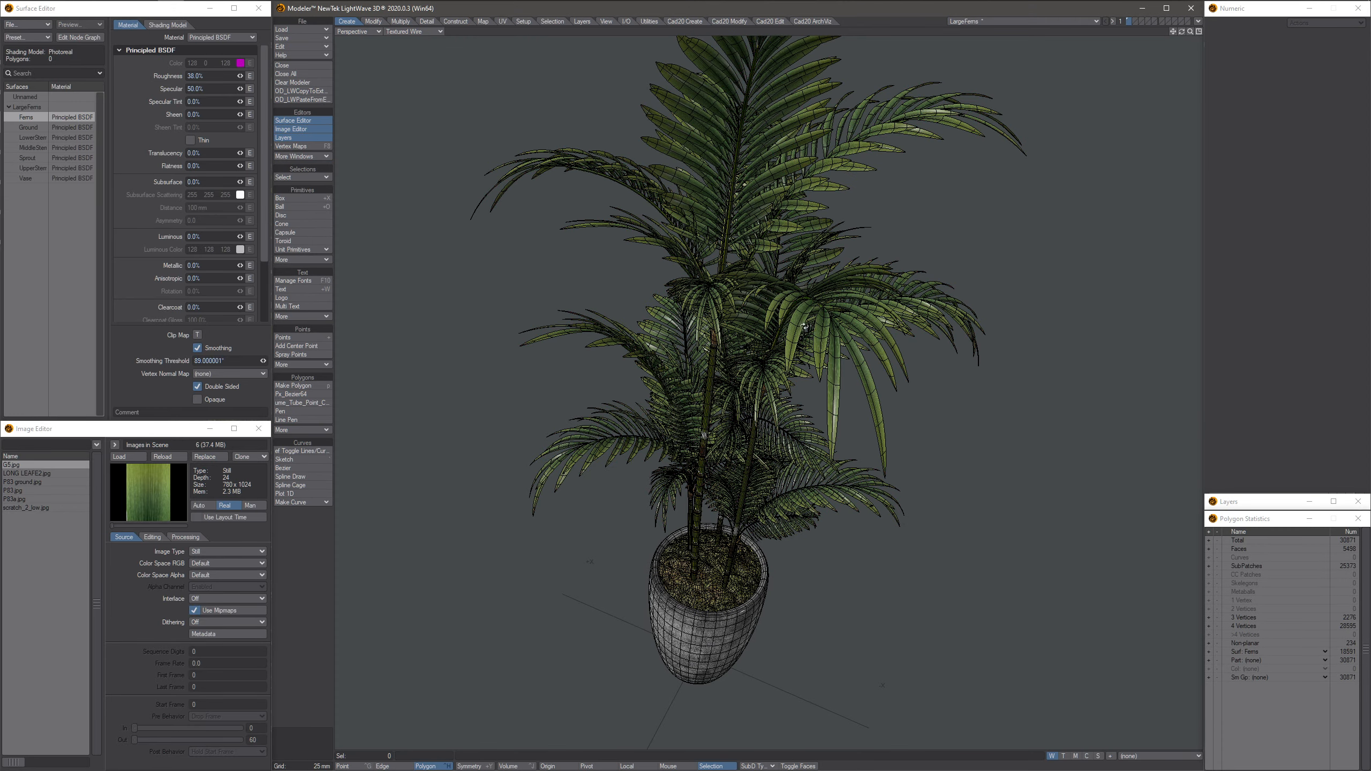
alt+drag(800, 335, 727, 453)
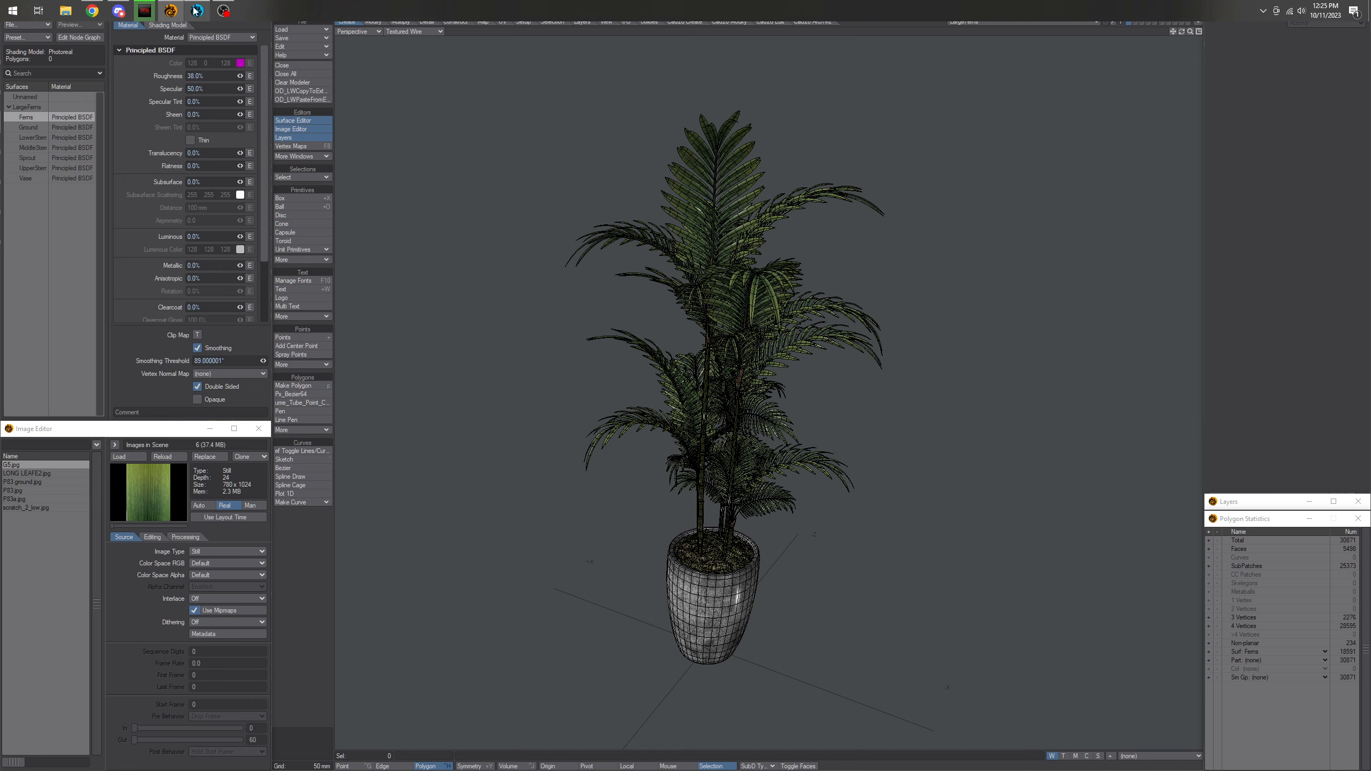
click(196, 9)
right_click(196, 9)
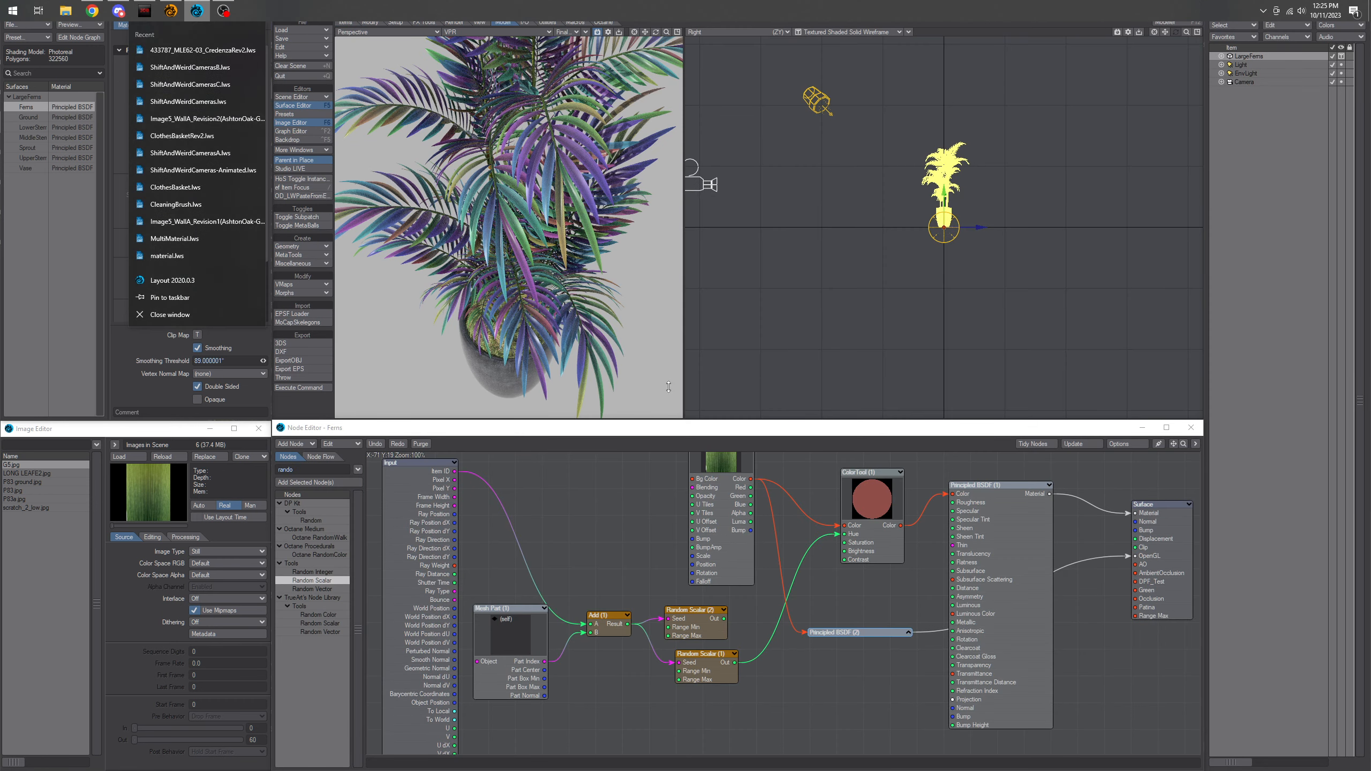
click(178, 6)
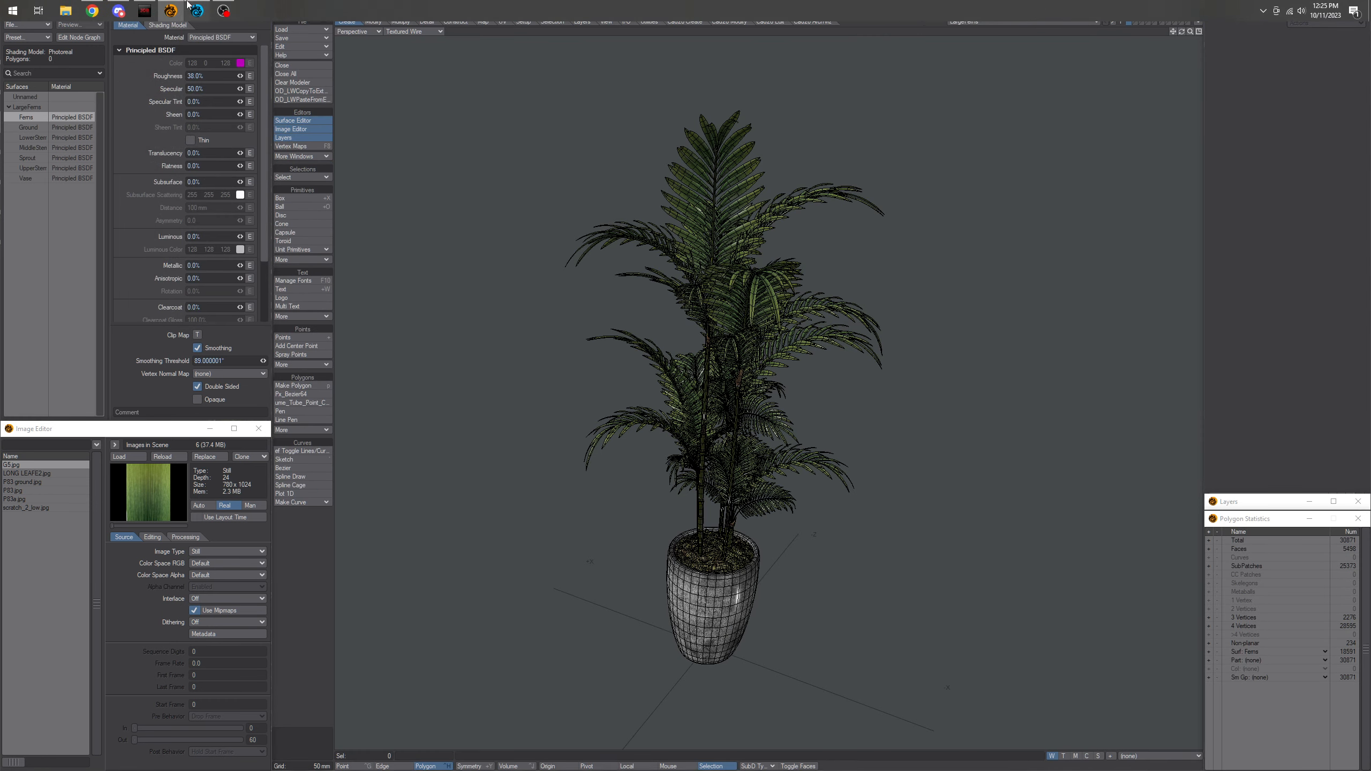
- Return to Layout and inspect the whole potted fern's leaf colors in the render preview
click(197, 5)
ctrl+alt+drag(555, 296, 534, 273)
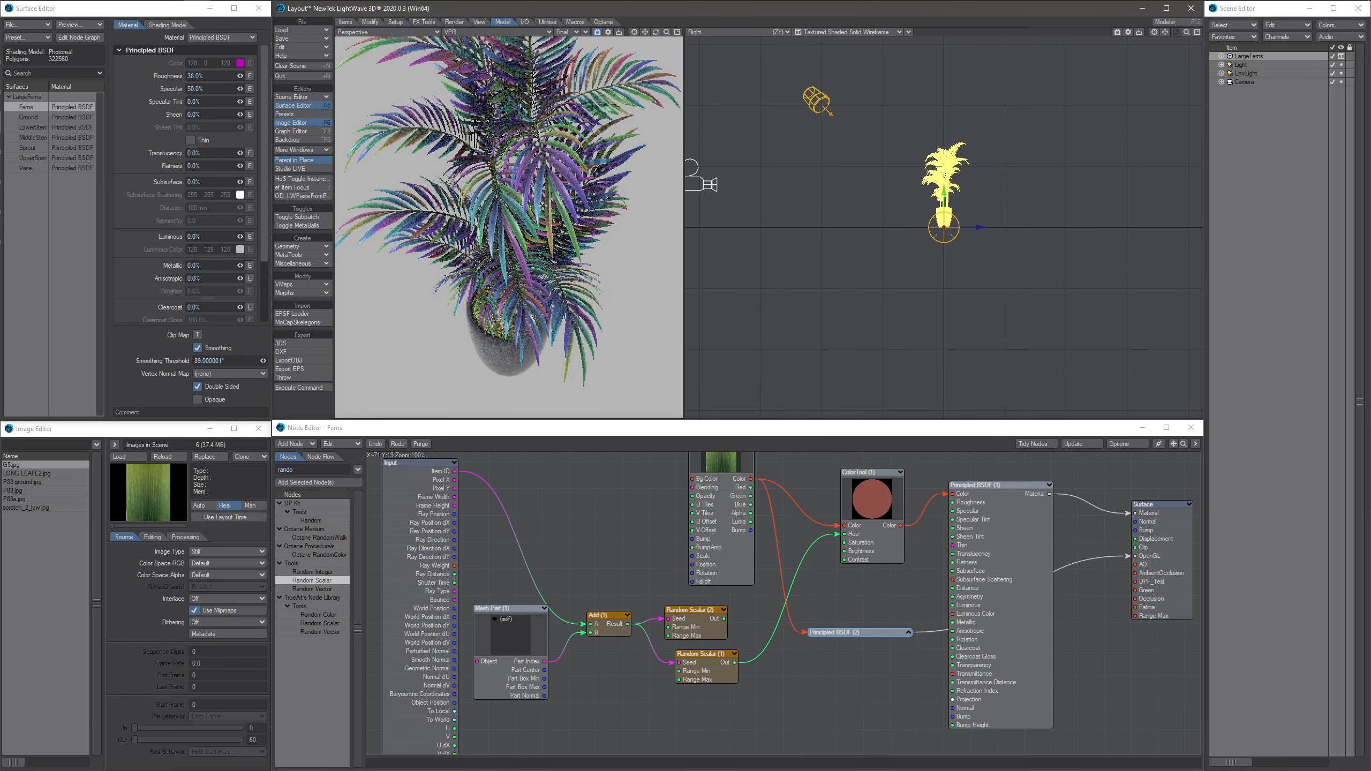
alt+drag(516, 349, 522, 386)
ctrl+alt+drag(564, 313, 542, 291)
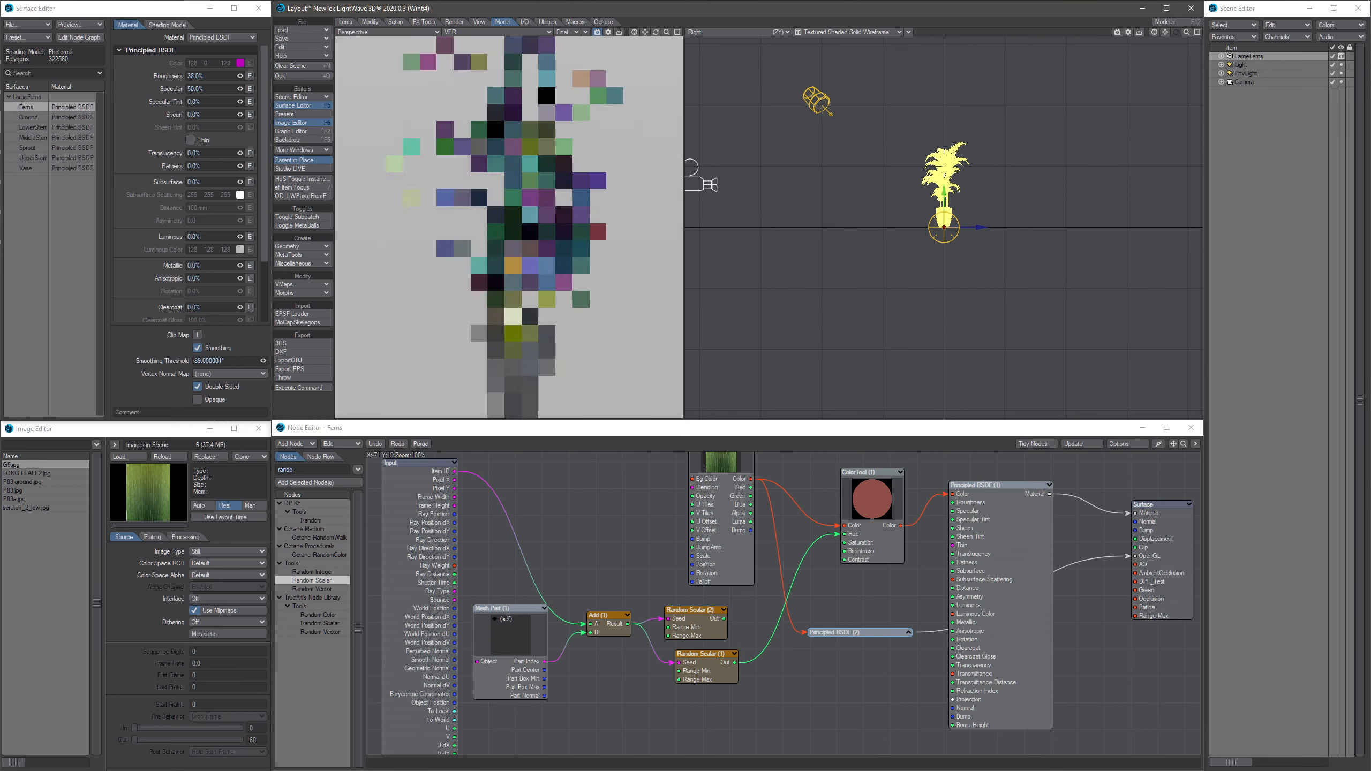